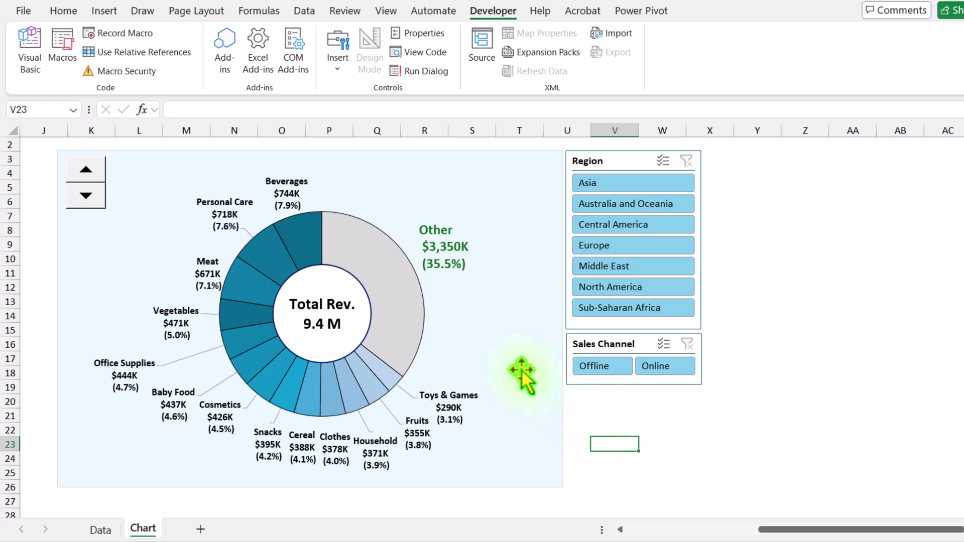
Reduce the number of item types listed individually in the donut chart until only five remain beside Other.
{"action": "left_click", "coordinate": [85, 196]}
{"action": "left_click", "coordinate": [86, 195]}
{"action": "left_click", "coordinate": [86, 196]}
{"action": "left_click", "coordinate": [86, 196]}
{"action": "left_click", "coordinate": [85, 196]}
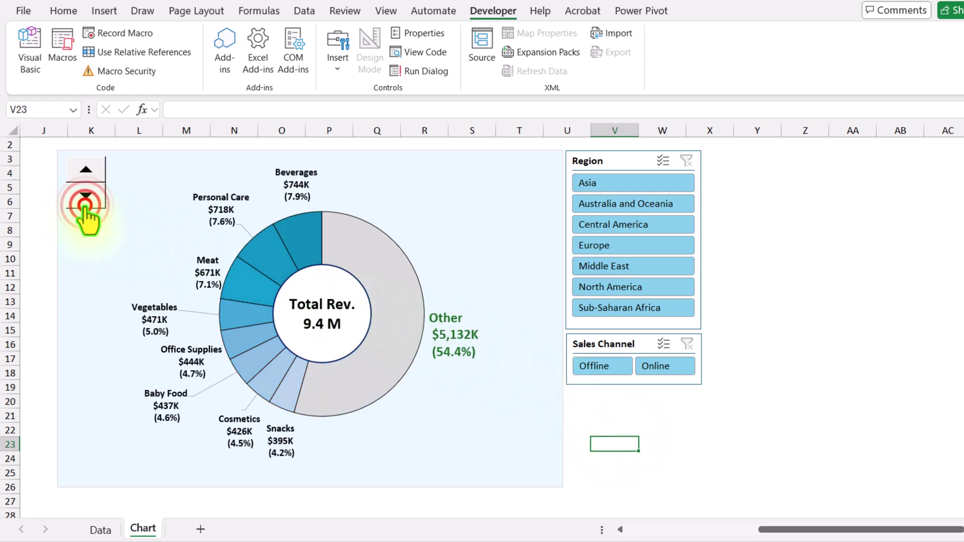
{"action": "left_click", "coordinate": [85, 196]}
{"action": "left_click", "coordinate": [86, 206]}
{"action": "left_click", "coordinate": [87, 206]}
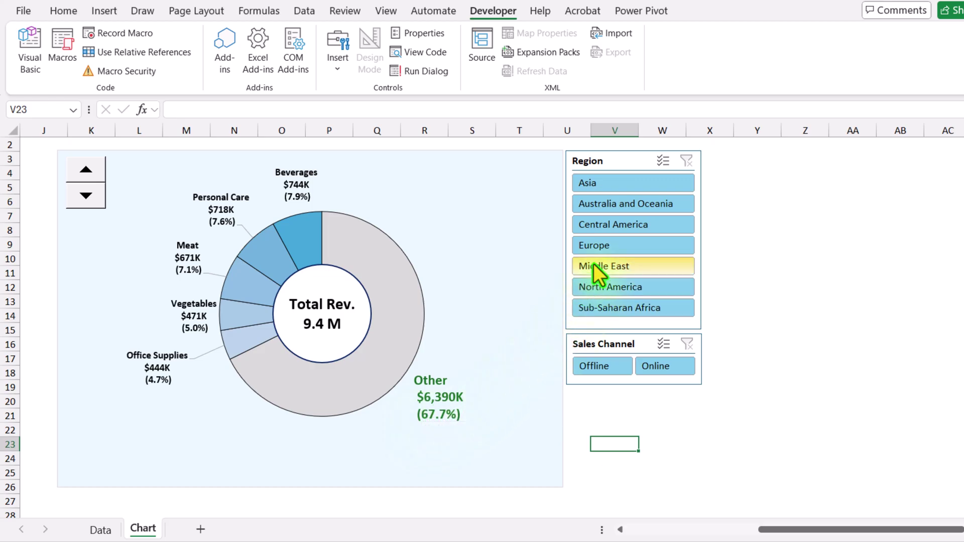
Filter the donut chart by Central America, Europe, Middle East, North America and Sub-Saharan Africa in turn, followed by the Offline and Online sales channels.
{"action": "left_click", "coordinate": [602, 227]}
{"action": "left_click", "coordinate": [603, 245]}
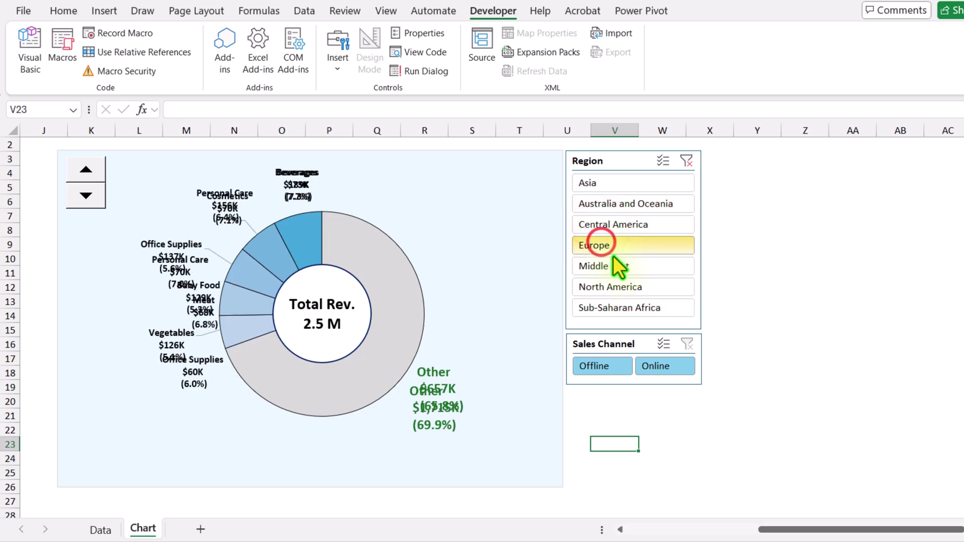
{"action": "left_click", "coordinate": [620, 264]}
{"action": "left_click", "coordinate": [640, 290]}
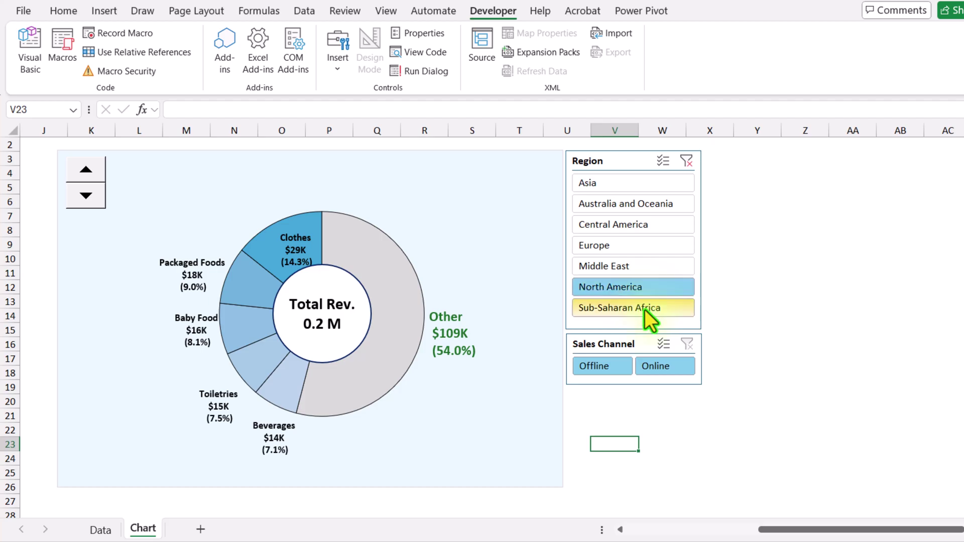
{"action": "left_click", "coordinate": [645, 308]}
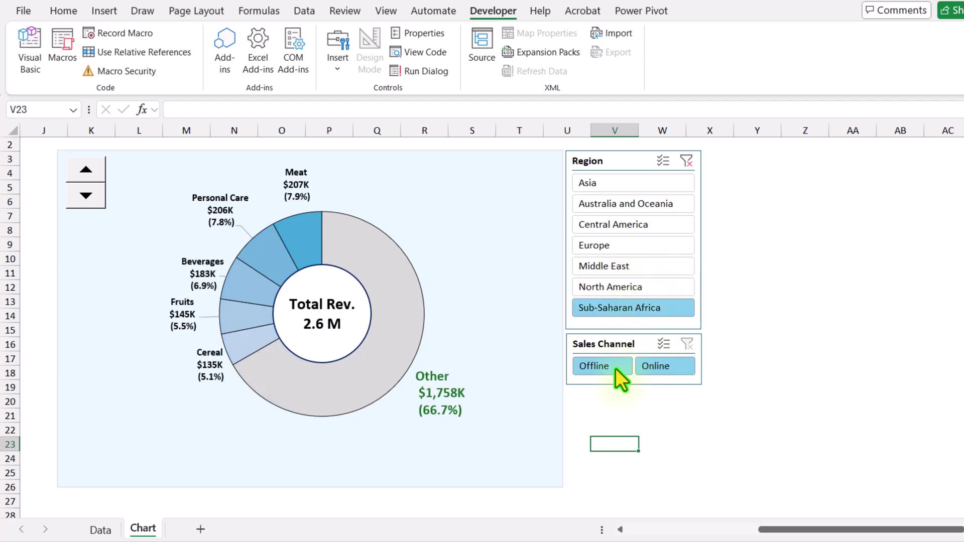
{"action": "left_click", "coordinate": [598, 373]}
{"action": "left_click", "coordinate": [655, 371]}
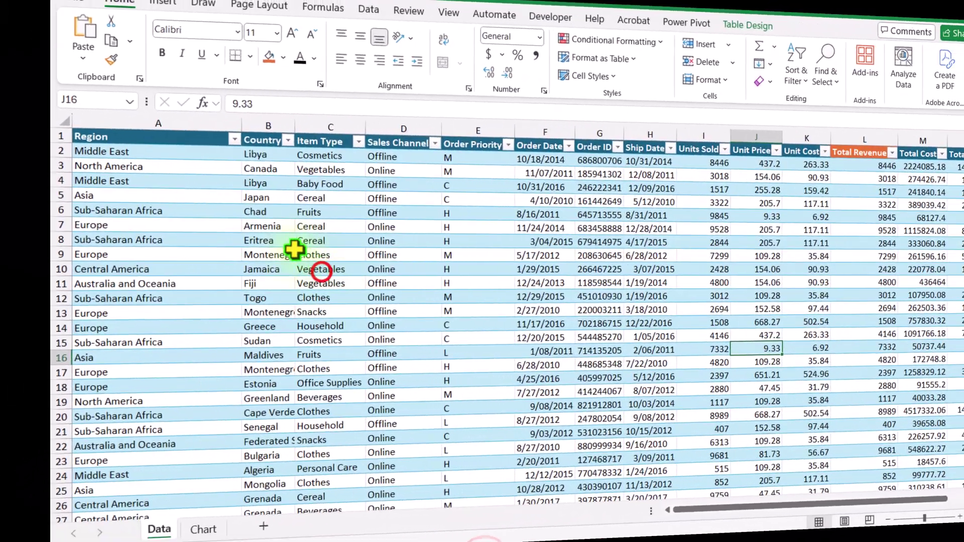
Insert a PivotTable on a new worksheet from the sales table on the Data sheet.
{"action": "left_click", "coordinate": [213, 243]}
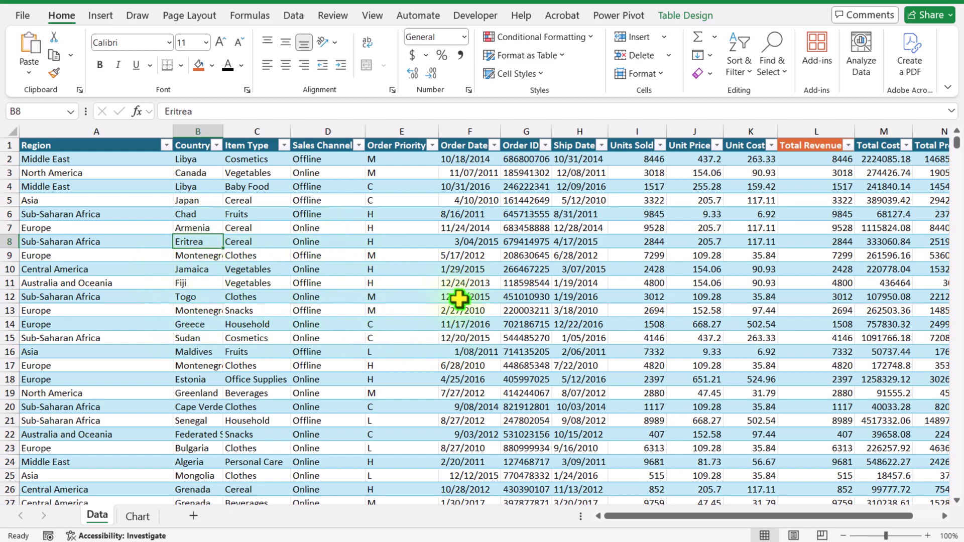
{"action": "left_click", "coordinate": [101, 12]}
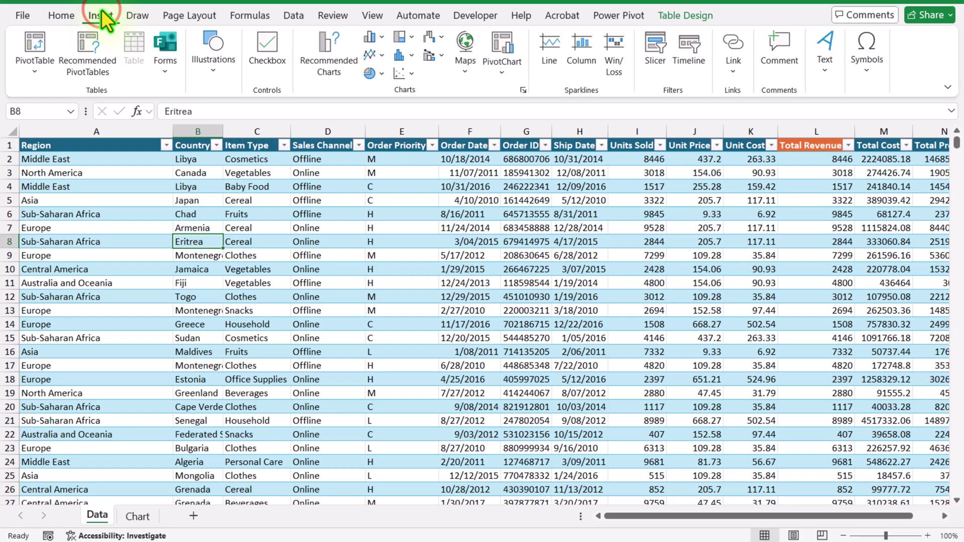
{"action": "left_click", "coordinate": [43, 79]}
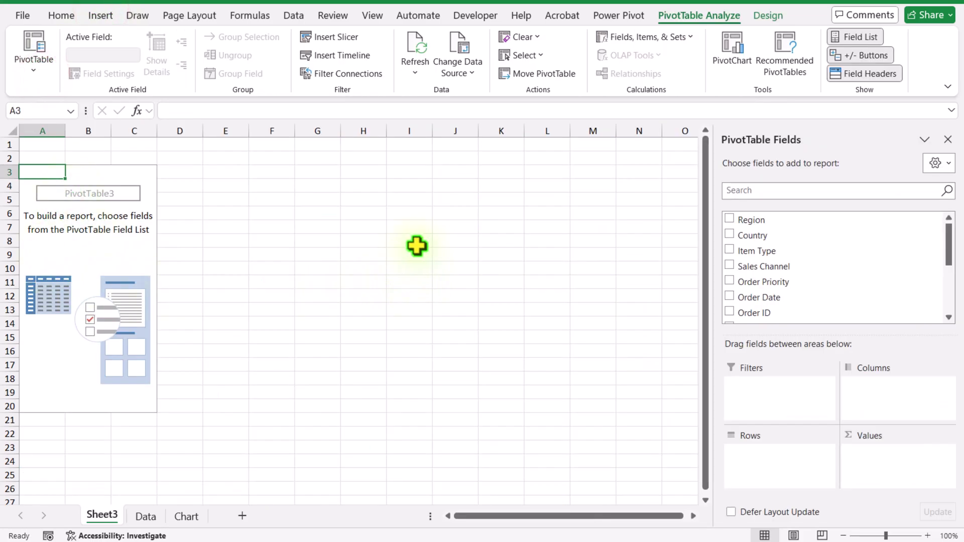
Put Item Type in the PivotTable's rows and Total Revenue in its values.
{"action": "left_click", "coordinate": [760, 251]}
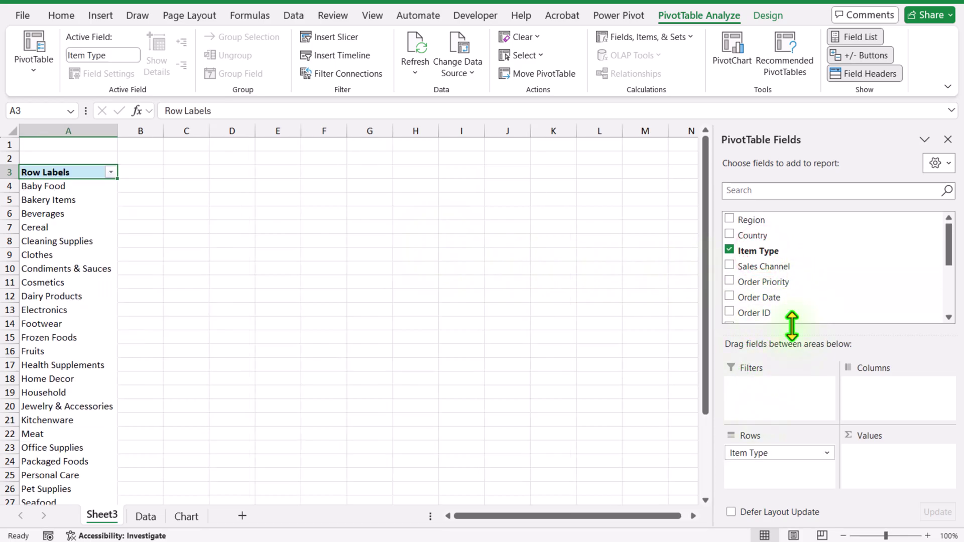
{"action": "scroll", "coordinate": [788, 256], "scroll_direction": "down", "scroll_amount": 3}
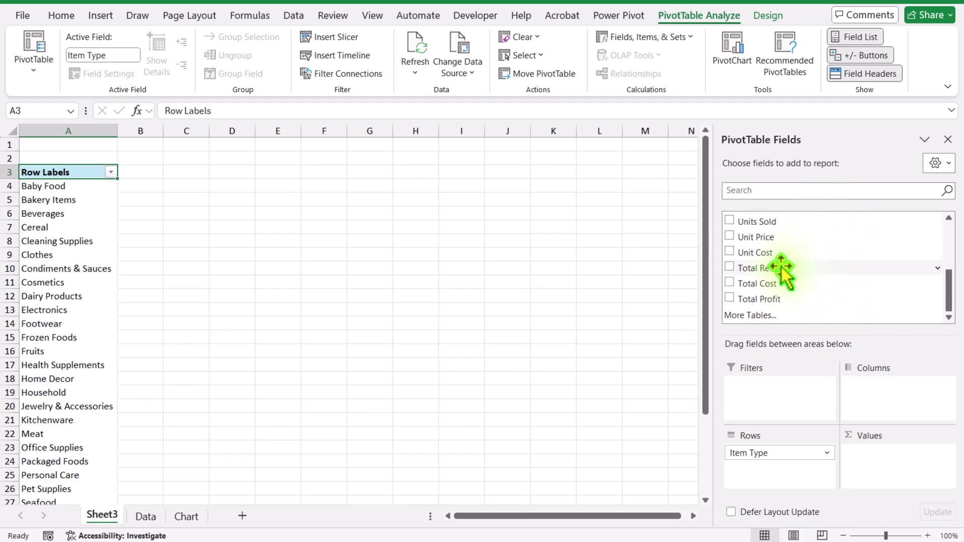
{"action": "left_click_drag", "start_coordinate": [779, 268], "coordinate": [898, 480]}
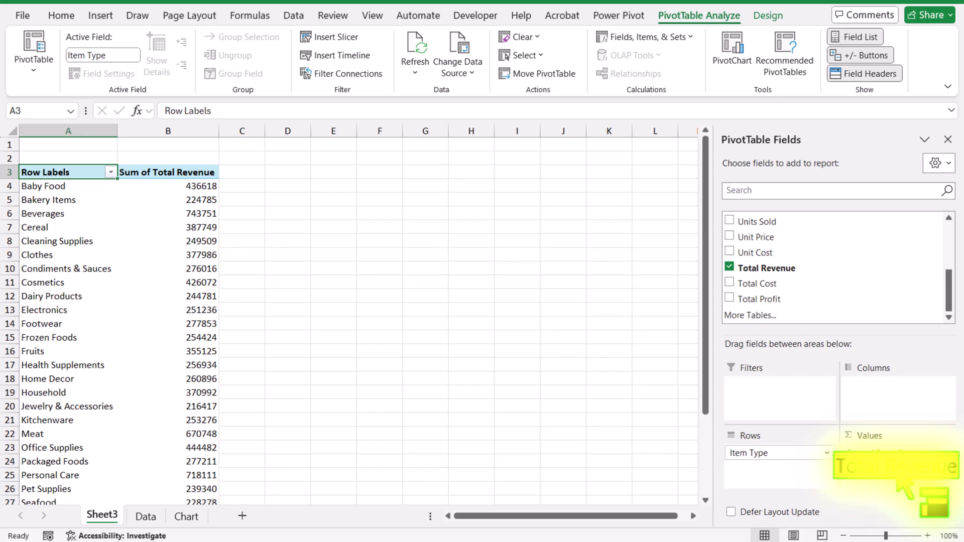
Sort the PivotTable's item types in descending order by Sum of Total Revenue.
{"action": "left_click", "coordinate": [111, 173]}
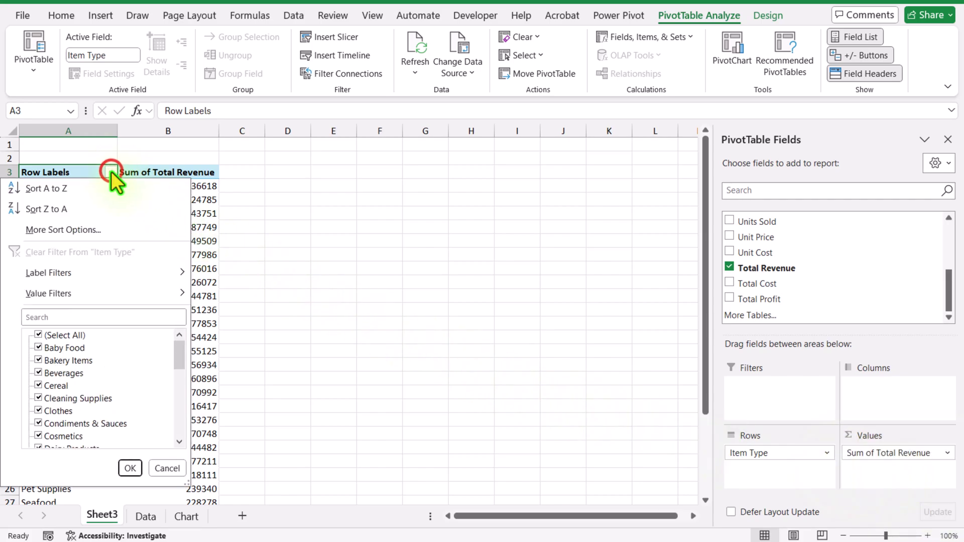
{"action": "left_click", "coordinate": [71, 231]}
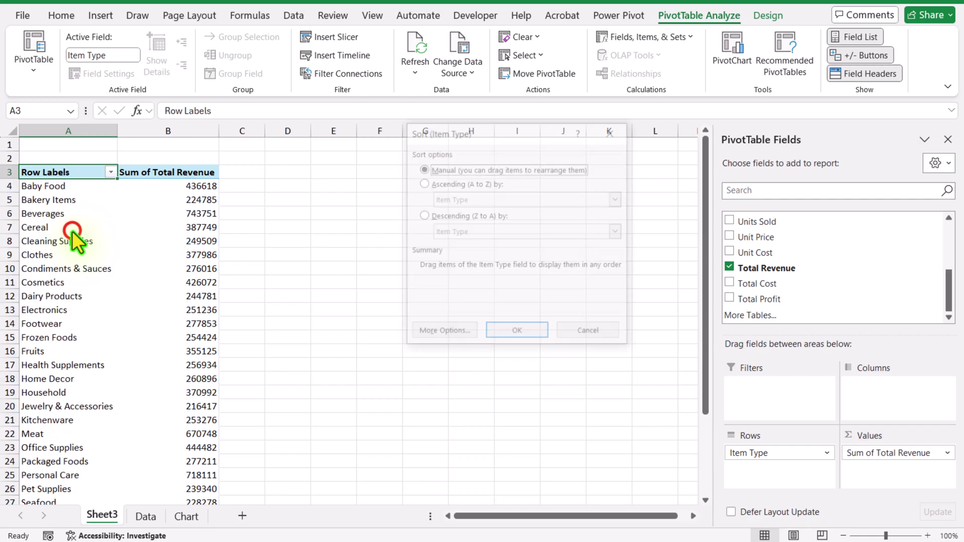
{"action": "key", "text": "alt+d"}
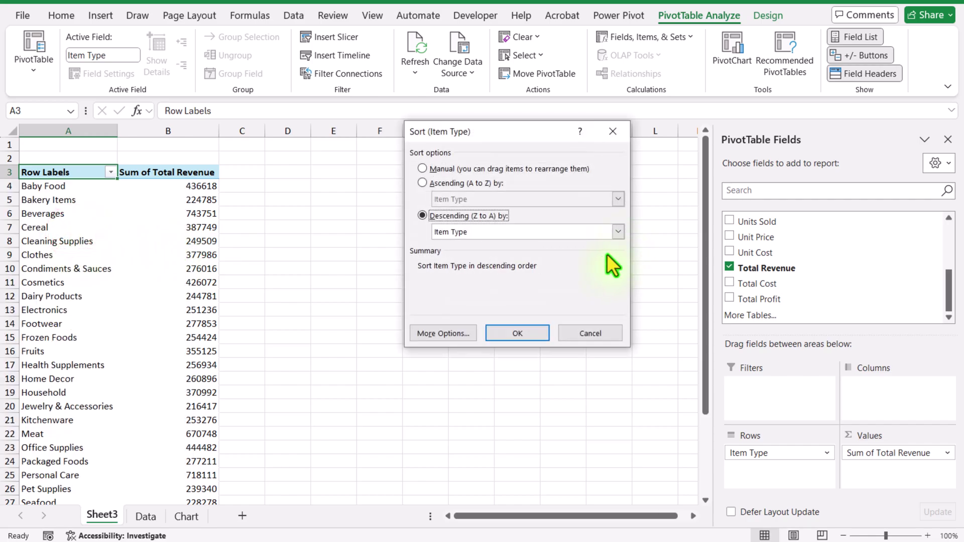
{"action": "left_click", "coordinate": [617, 232]}
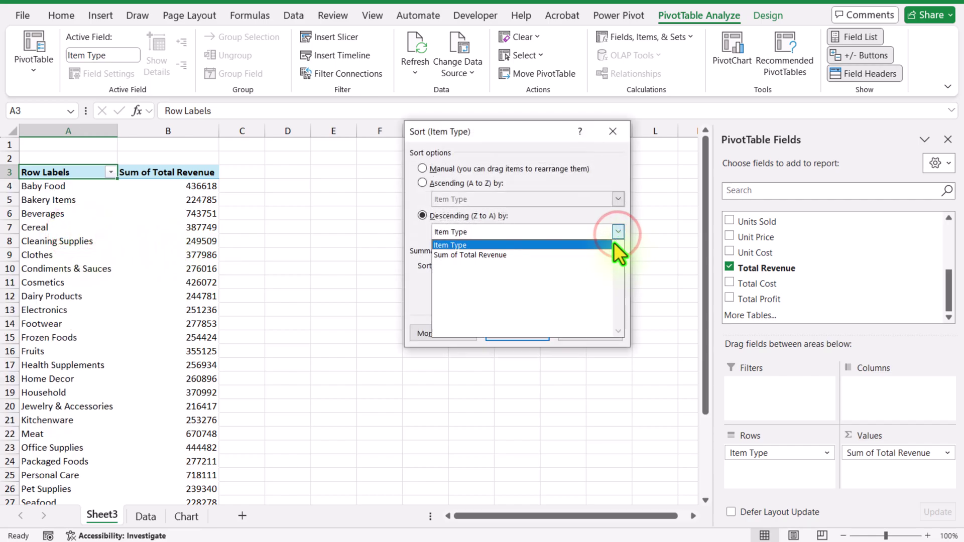
{"action": "left_click", "coordinate": [577, 254]}
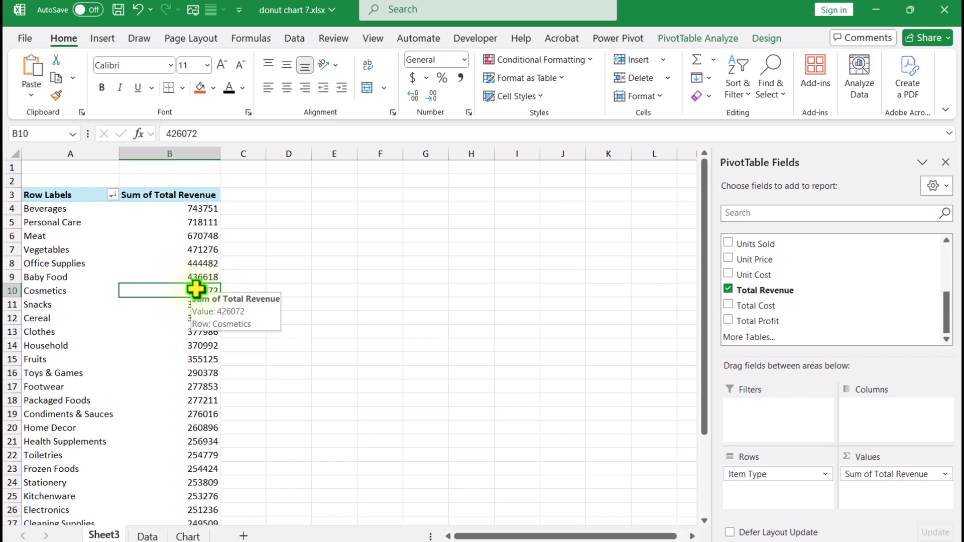
Enter =FILTER(A4:B50,A4:A50<>"") in D4 to extract the non-blank PivotTable rows, and fit column D to its contents.
{"action": "left_click", "coordinate": [284, 211]}
{"action": "type", "text": "="}
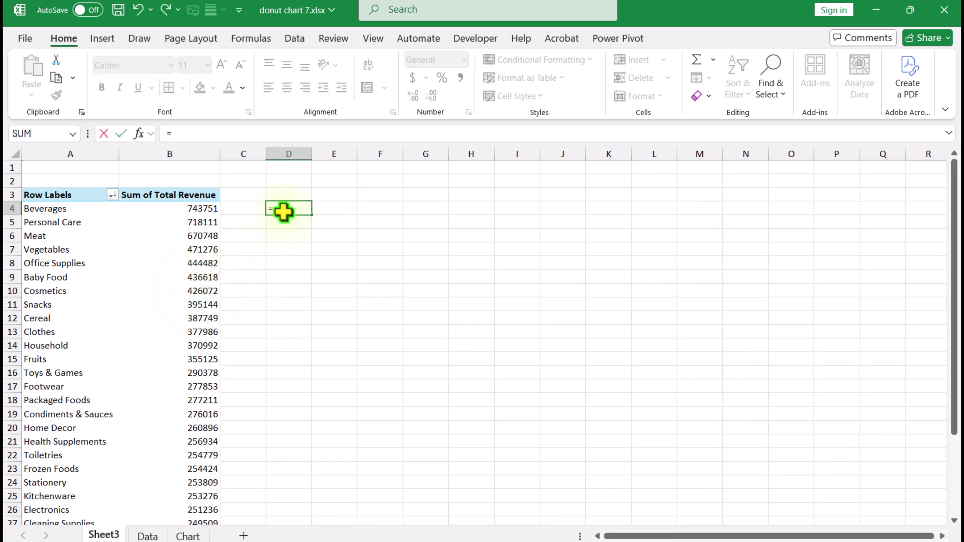
{"action": "type", "text": "filter("}
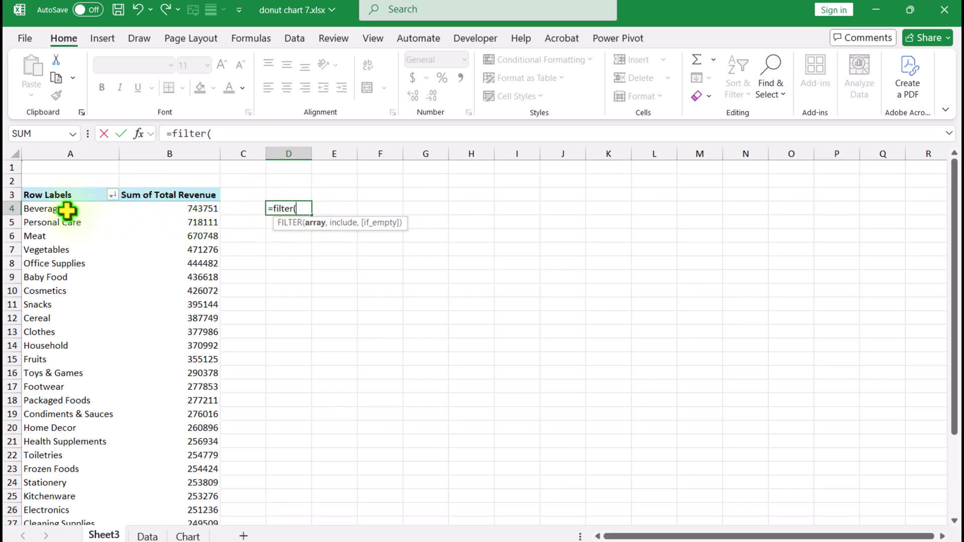
{"action": "left_click_drag", "start_coordinate": [66, 208], "coordinate": [198, 251]}
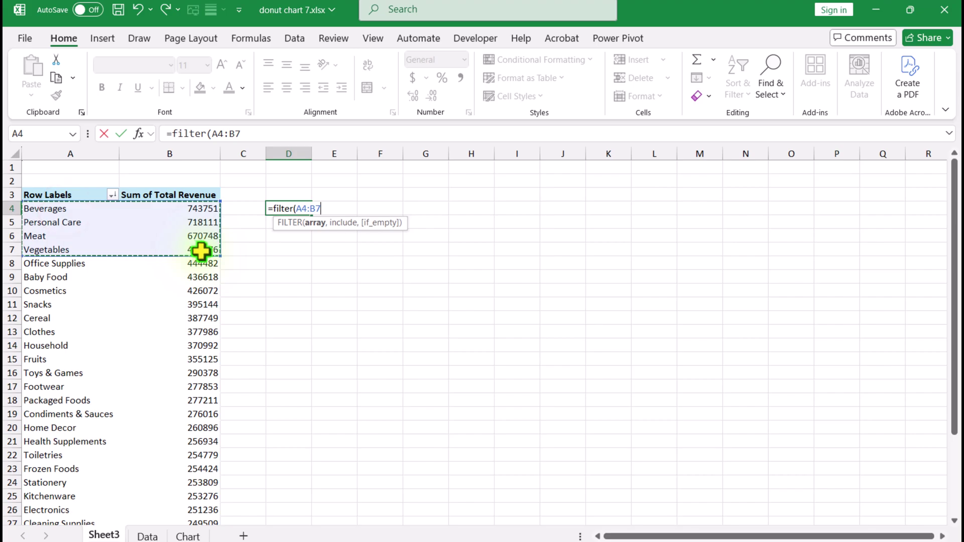
{"action": "key", "text": "ctrl+shift+Down"}
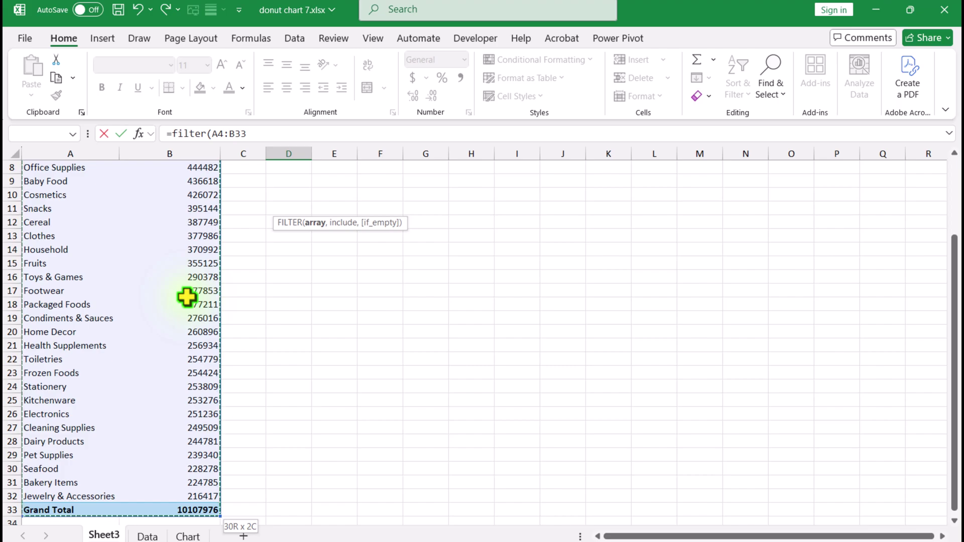
{"action": "key", "text": "shift+Down"}
{"action": "key", "text": "shift+Down"}
{"action": "key", "text": "shift+Down"}
{"action": "key", "text": "shift+Down"}
{"action": "key", "text": "shift+Down"}
{"action": "key", "text": "shift+Down"}
{"action": "key", "text": "shift+Down"}
{"action": "key", "text": "shift+Down"}
{"action": "key", "text": "shift+Down"}
{"action": "key", "text": "shift+Down"}
{"action": "key", "text": "shift+Down"}
{"action": "key", "text": "shift+Down"}
{"action": "key", "text": "shift+Down"}
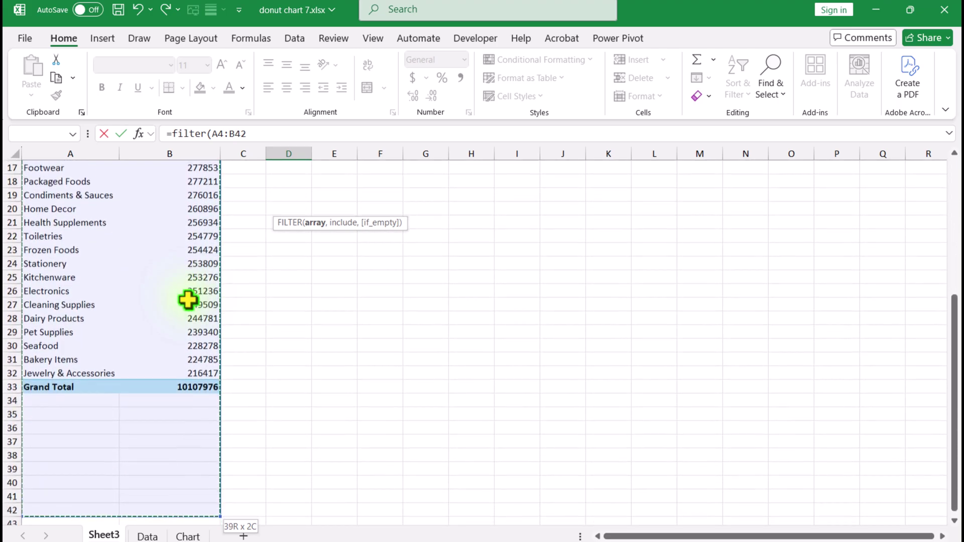
{"action": "key", "text": "shift+Down"}
{"action": "key", "text": "shift+Down"}
{"action": "key", "text": "shift+Down"}
{"action": "key", "text": "shift+Down"}
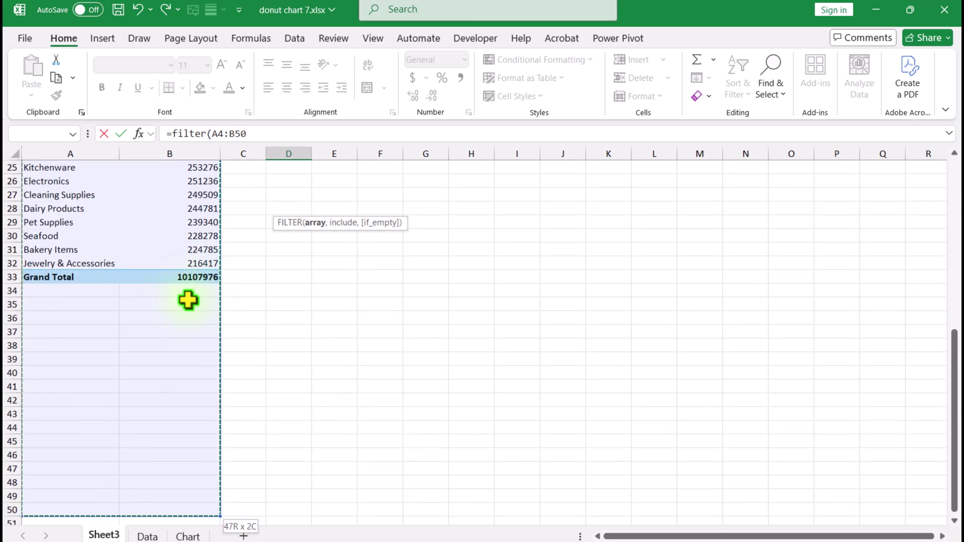
{"action": "type", "text": ","}
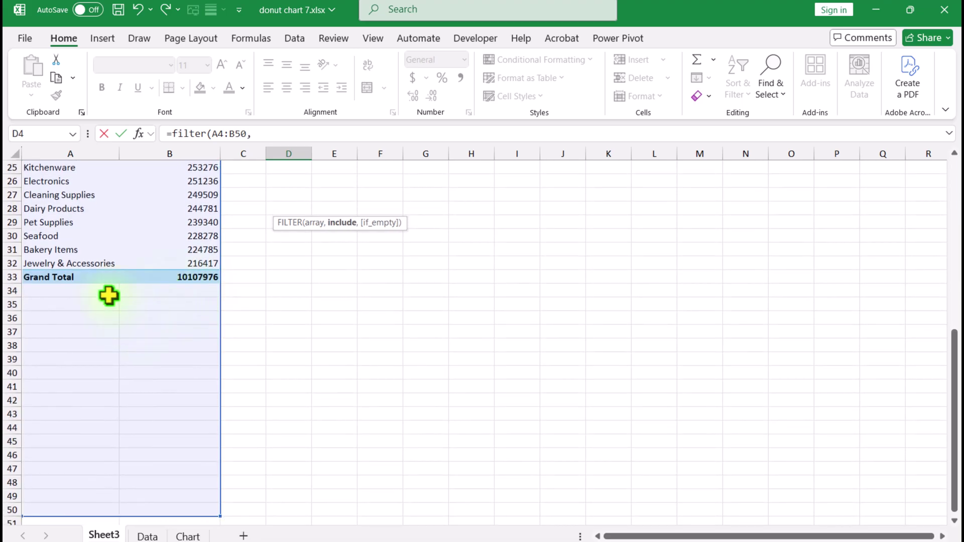
{"action": "left_click_drag", "start_coordinate": [72, 510], "coordinate": [88, 208]}
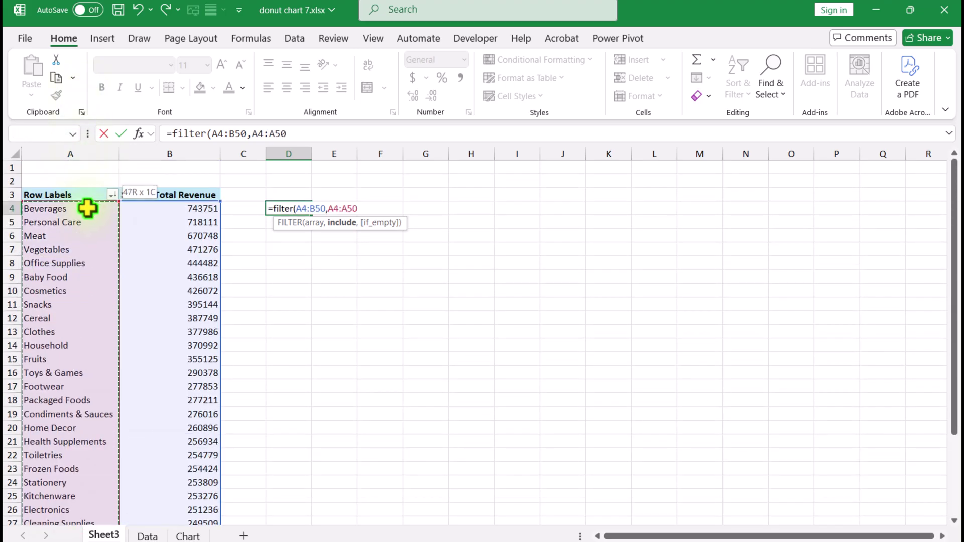
{"action": "type", "text": "<"}
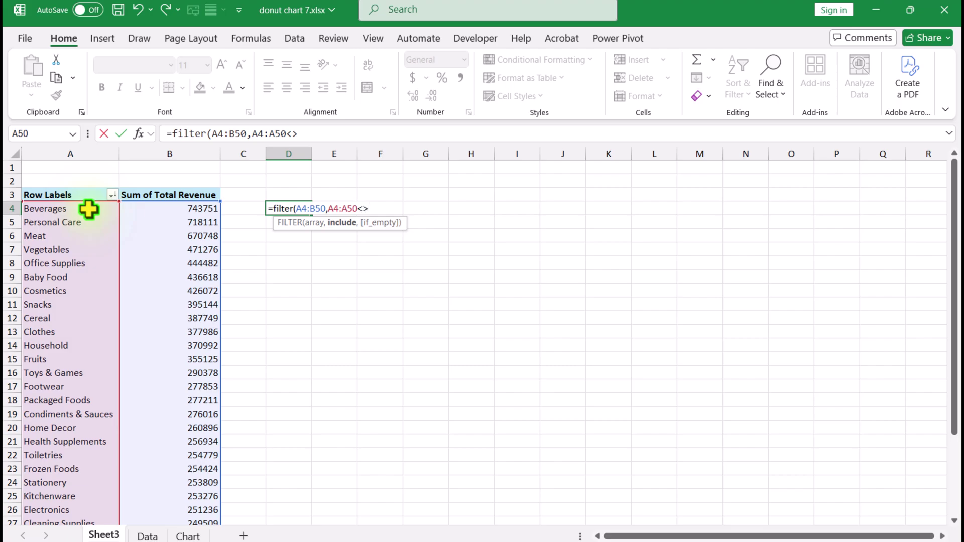
{"action": "type", "text": ">\"\")"}
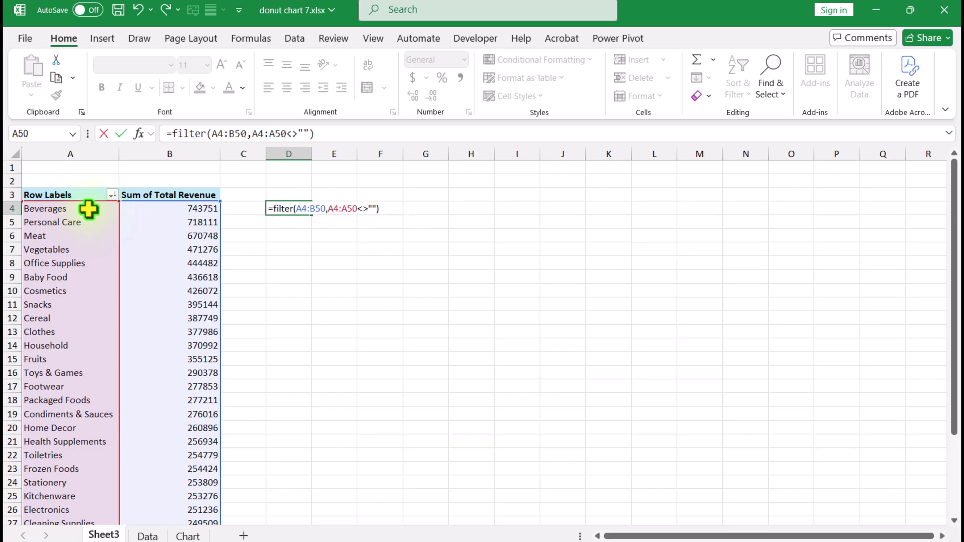
{"action": "key", "text": "Return"}
{"action": "double_click", "coordinate": [312, 153]}
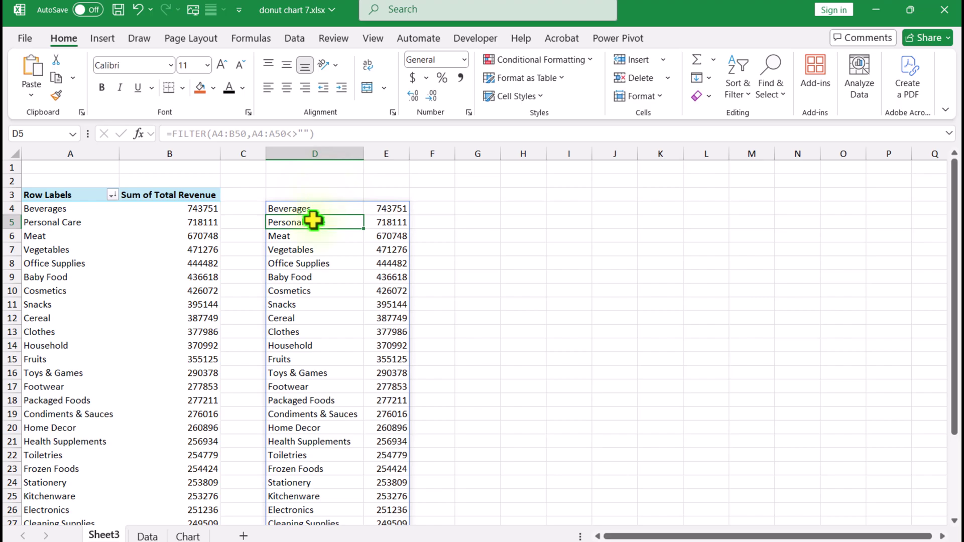
Turn off the PivotTable's grand totals for rows and columns.
{"action": "scroll", "coordinate": [313, 220], "scroll_direction": "down", "scroll_amount": 5}
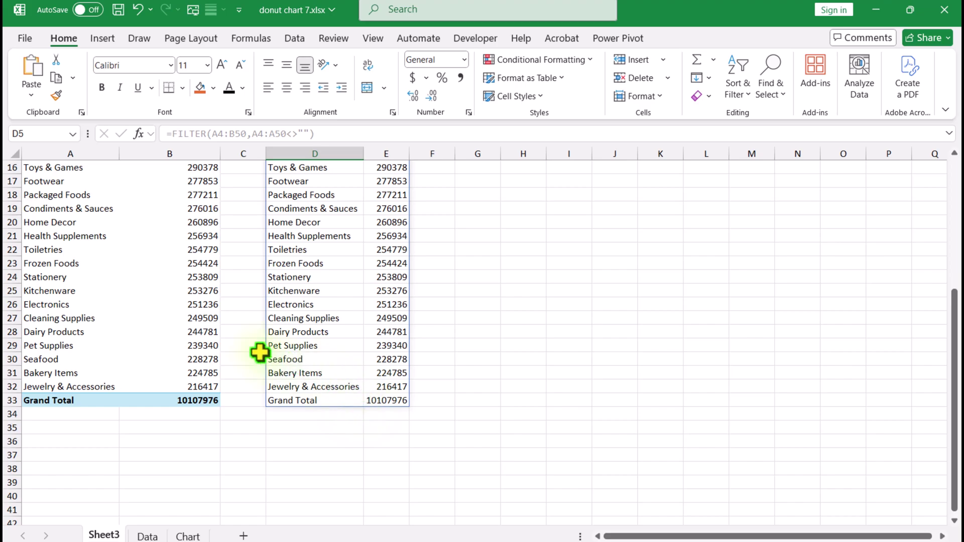
{"action": "left_click", "coordinate": [46, 240]}
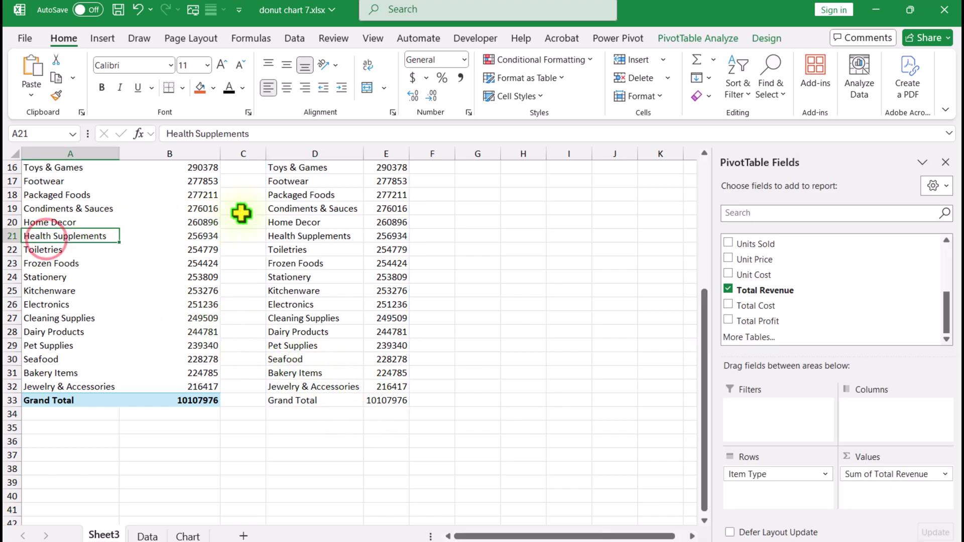
{"action": "left_click", "coordinate": [766, 39]}
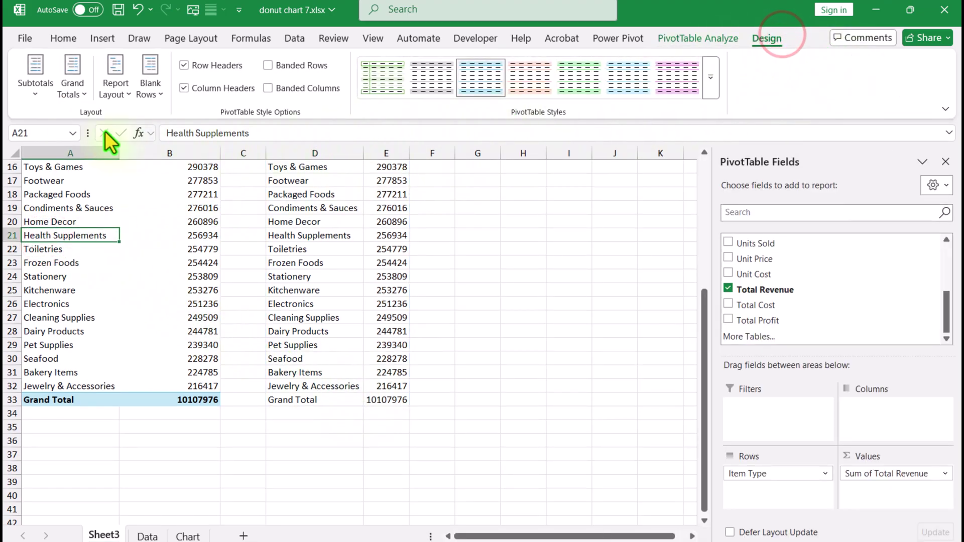
{"action": "left_click", "coordinate": [64, 90]}
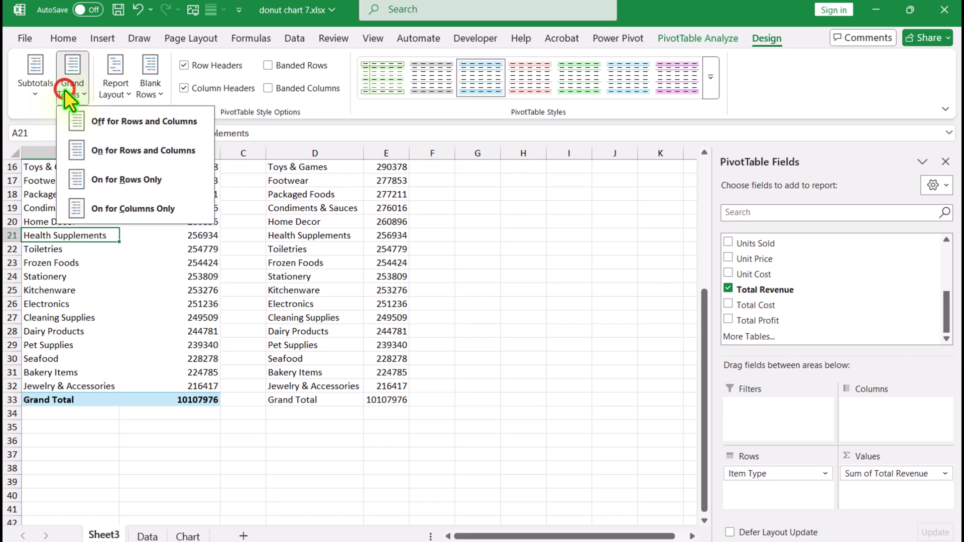
{"action": "left_click", "coordinate": [98, 116]}
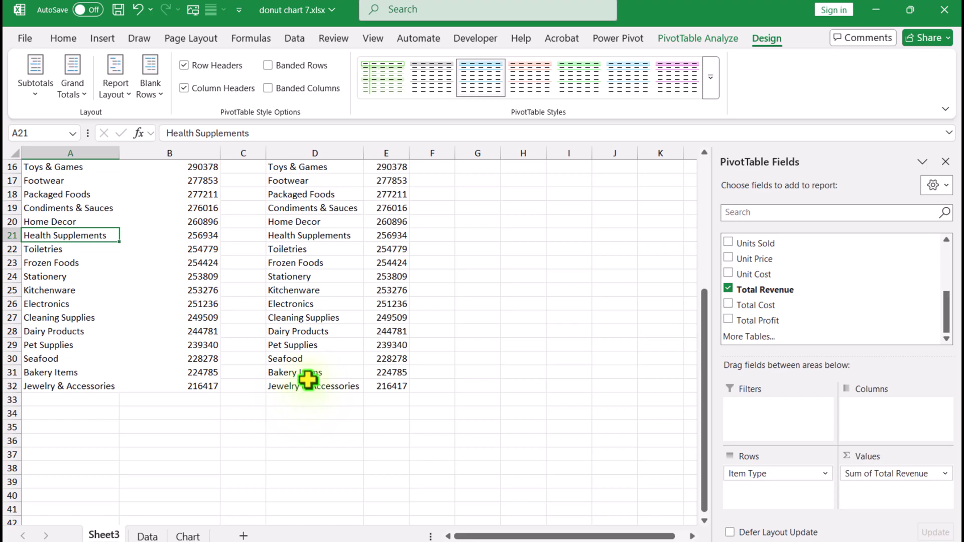
{"action": "scroll", "coordinate": [308, 381], "scroll_direction": "up", "scroll_amount": 5}
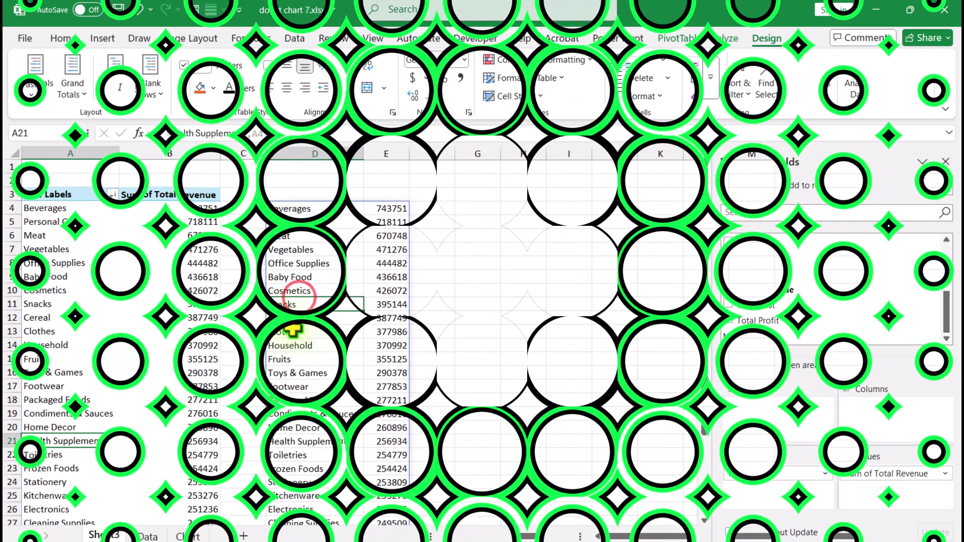
{"action": "left_click", "coordinate": [301, 304]}
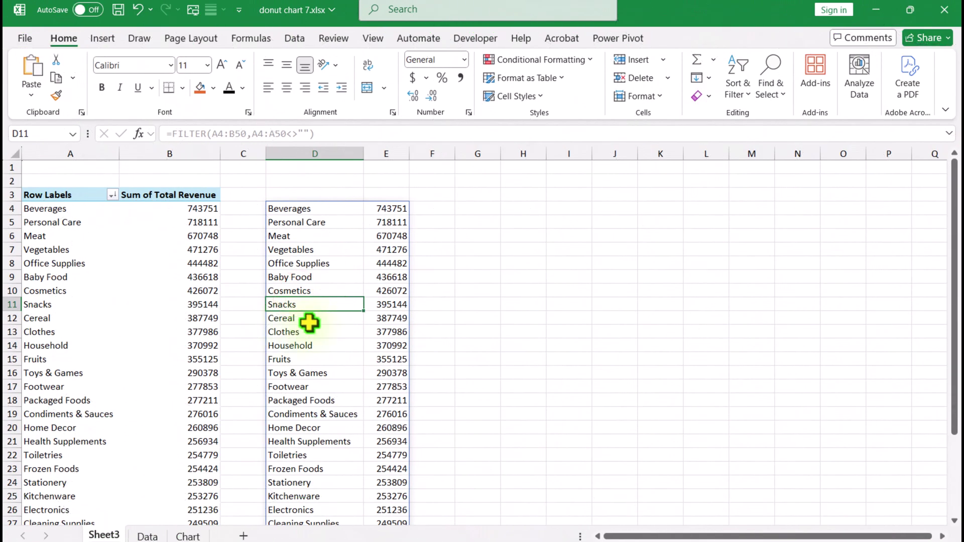
Enter =TAKE(D4#,10,2) in G4 to extract the top rows of the filtered list, and fit column G to its contents.
{"action": "left_click", "coordinate": [457, 210]}
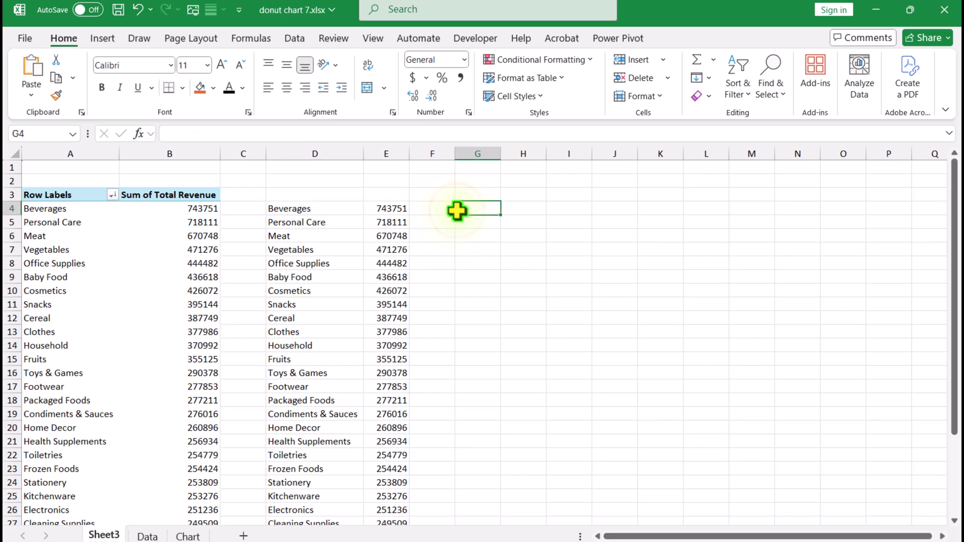
{"action": "type", "text": "="}
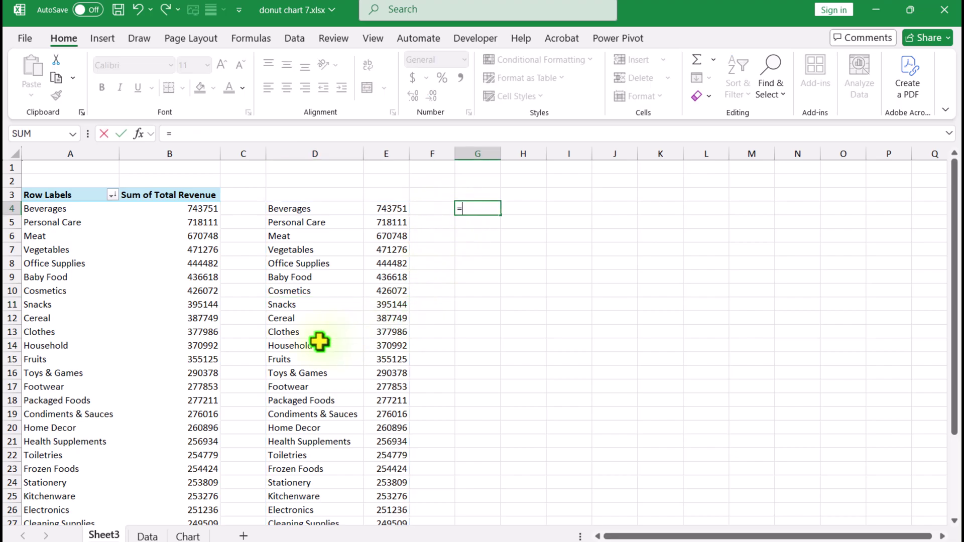
{"action": "type", "text": "Take("}
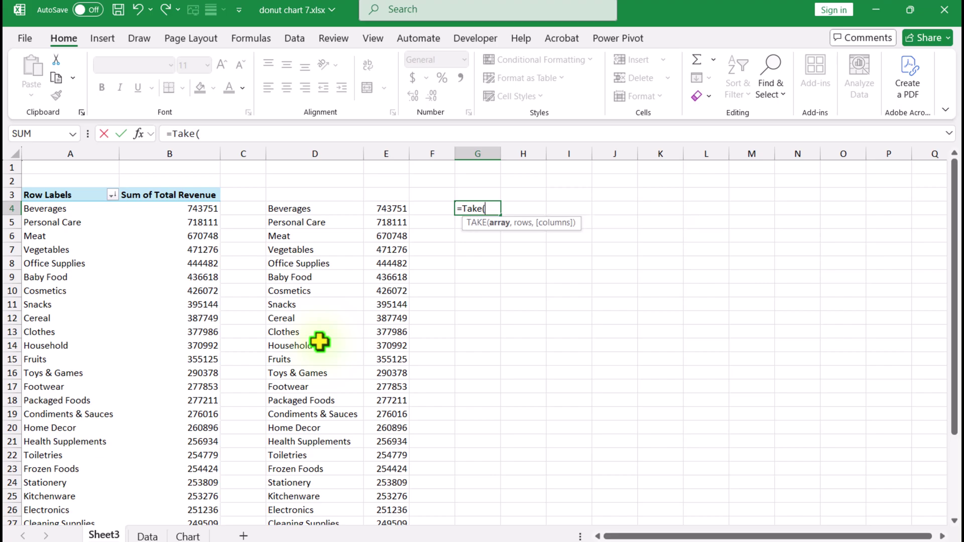
{"action": "left_click", "coordinate": [302, 209]}
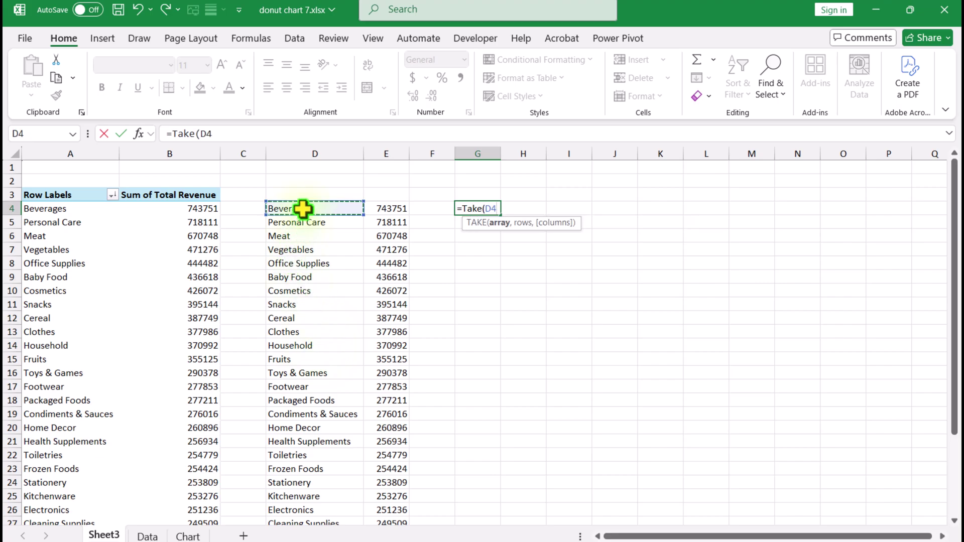
{"action": "type", "text": "#,1"}
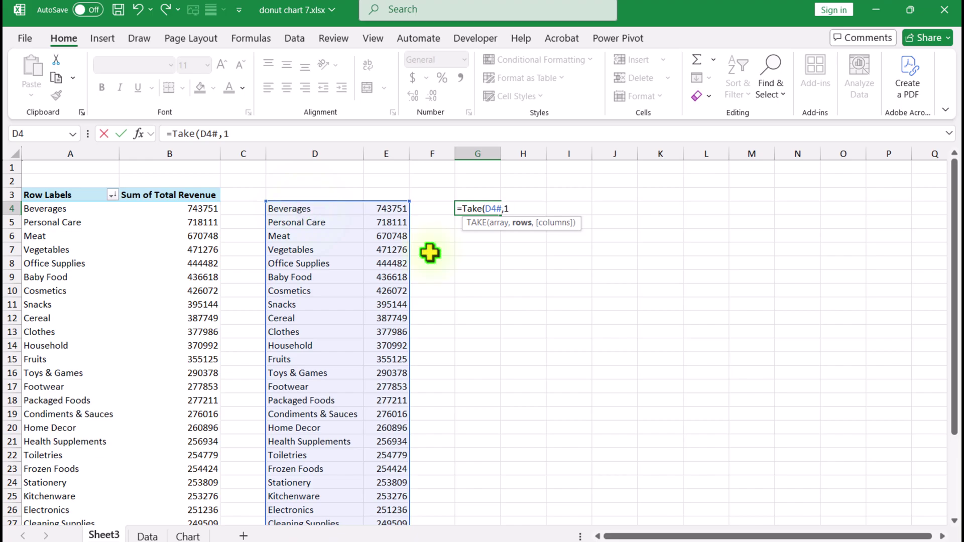
{"action": "type", "text": "0,"}
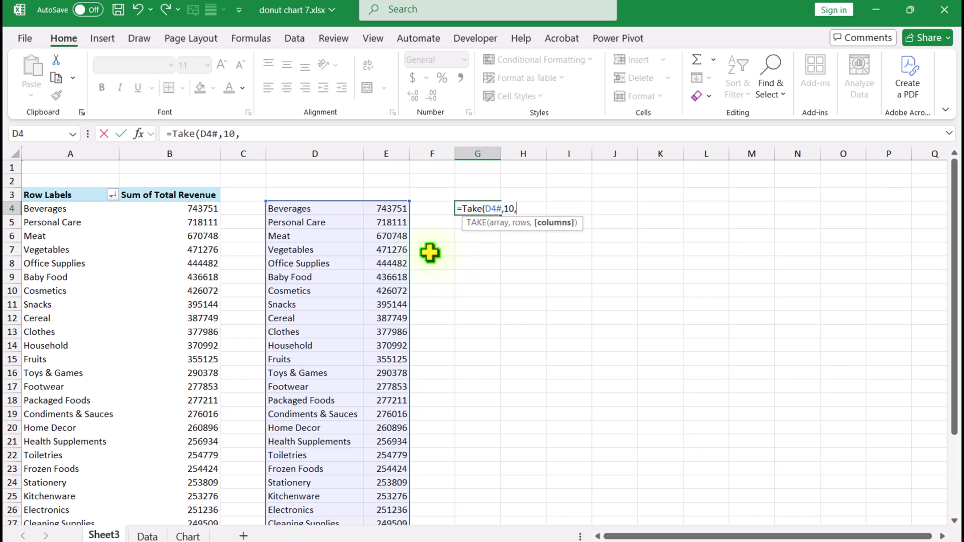
{"action": "type", "text": "2)"}
{"action": "key", "text": "Return"}
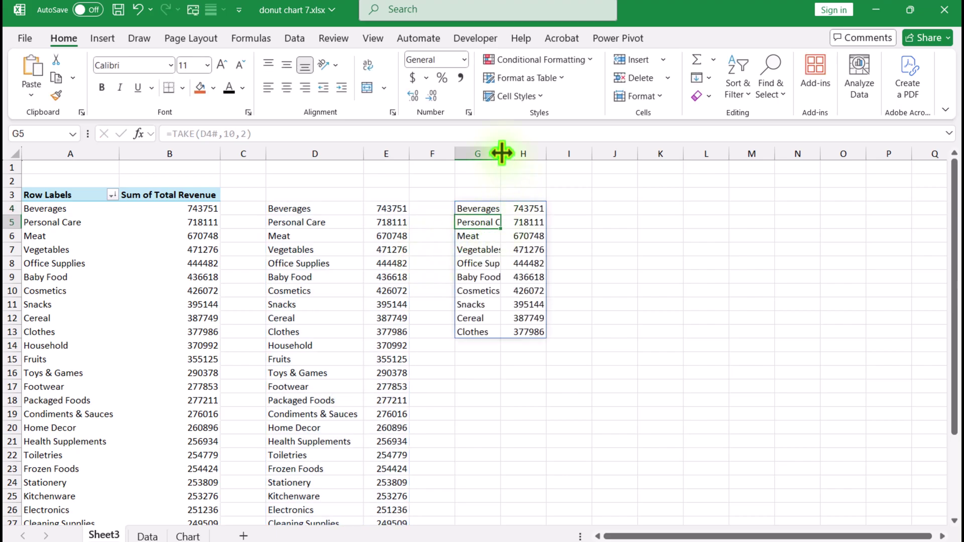
{"action": "double_click", "coordinate": [501, 153]}
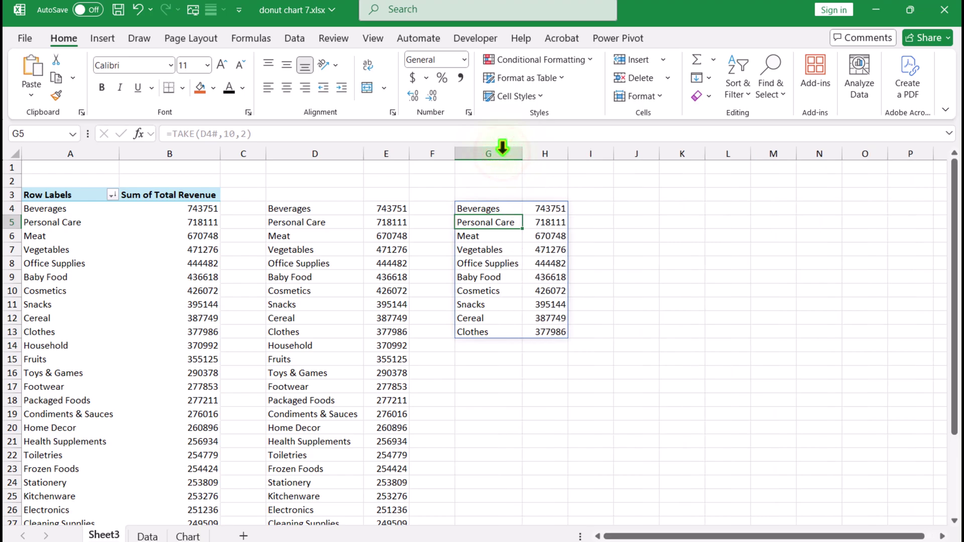
Enter 10 in G1 and replace the fixed row count in G4's formula with that cell, making it =TAKE(D4#,G1,2).
{"action": "left_click", "coordinate": [500, 210]}
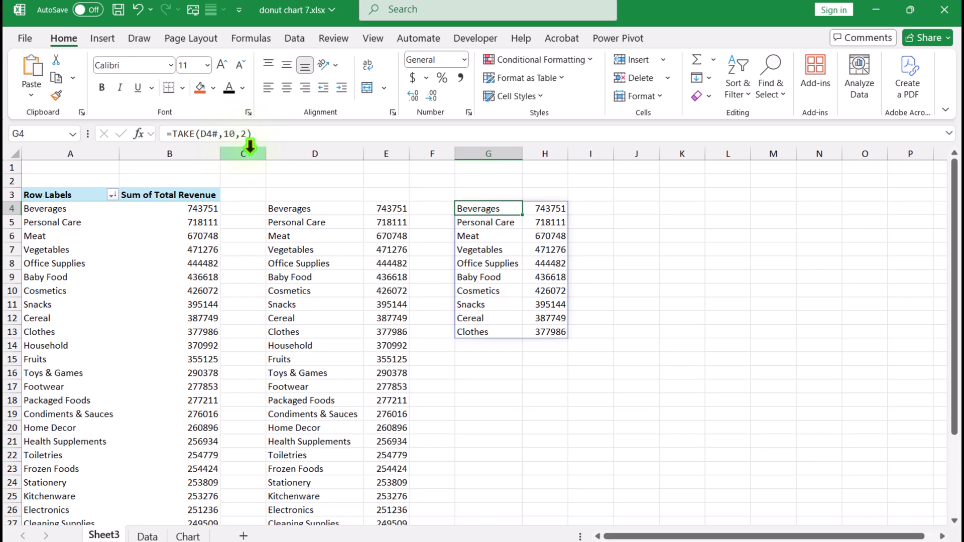
{"action": "left_click", "coordinate": [479, 166]}
{"action": "type", "text": "10"}
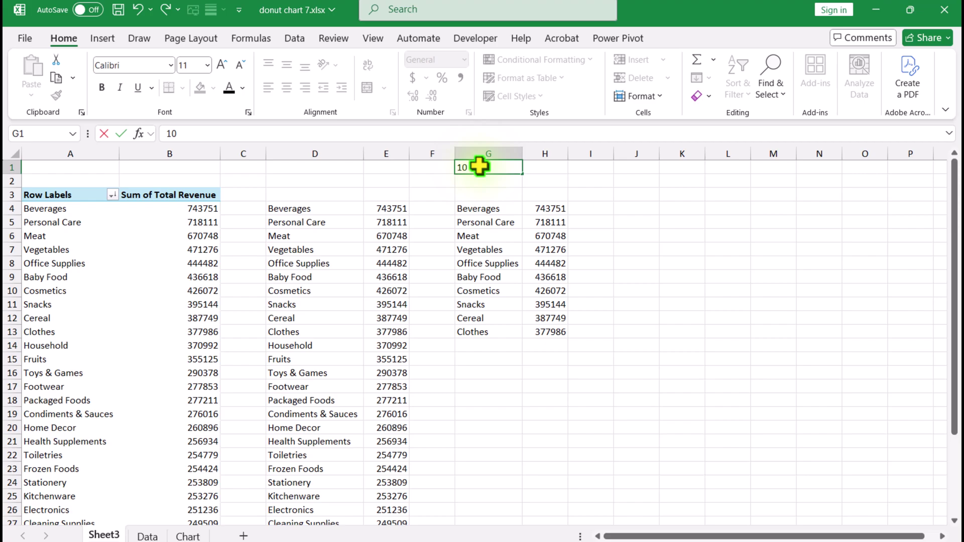
{"action": "key", "text": "Return"}
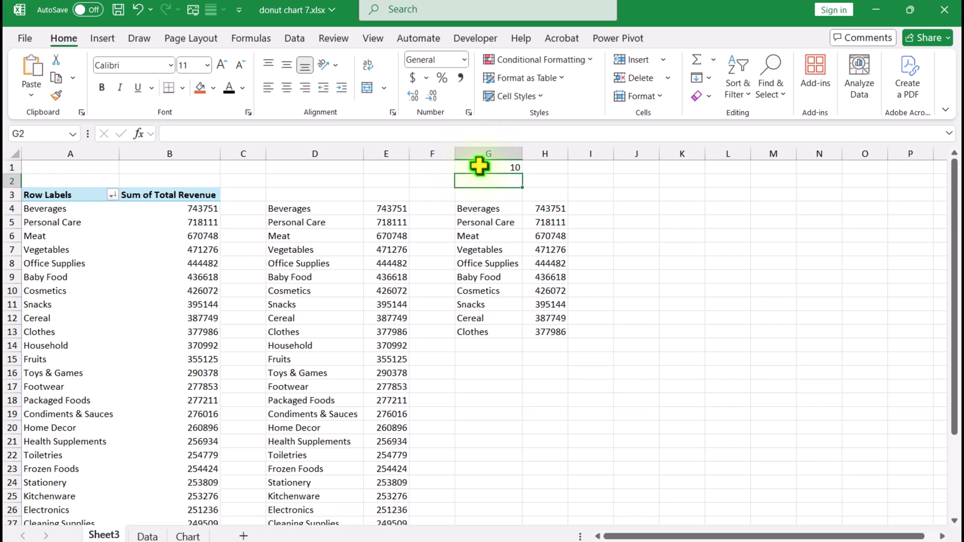
{"action": "left_click", "coordinate": [474, 203]}
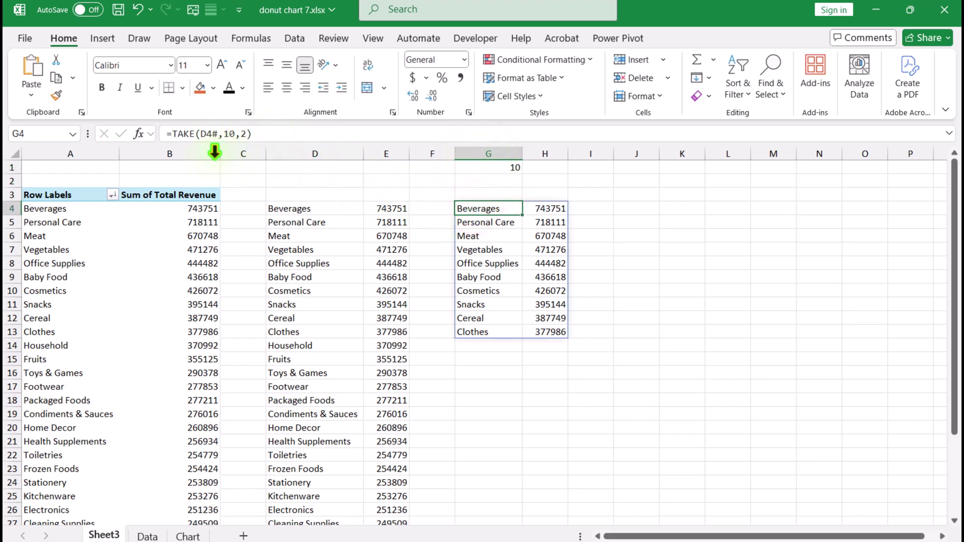
{"action": "left_click", "coordinate": [236, 132]}
{"action": "double_click", "coordinate": [232, 133]}
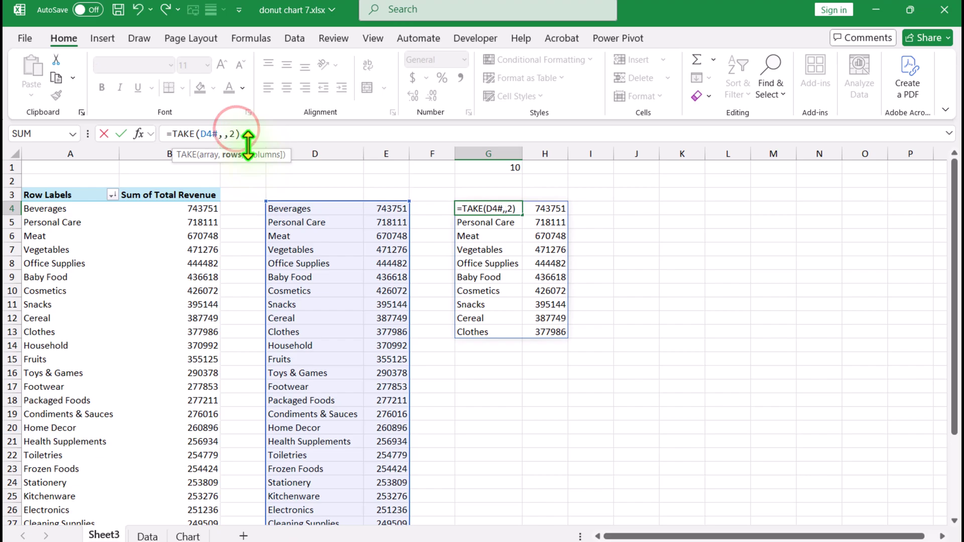
{"action": "left_click", "coordinate": [492, 167]}
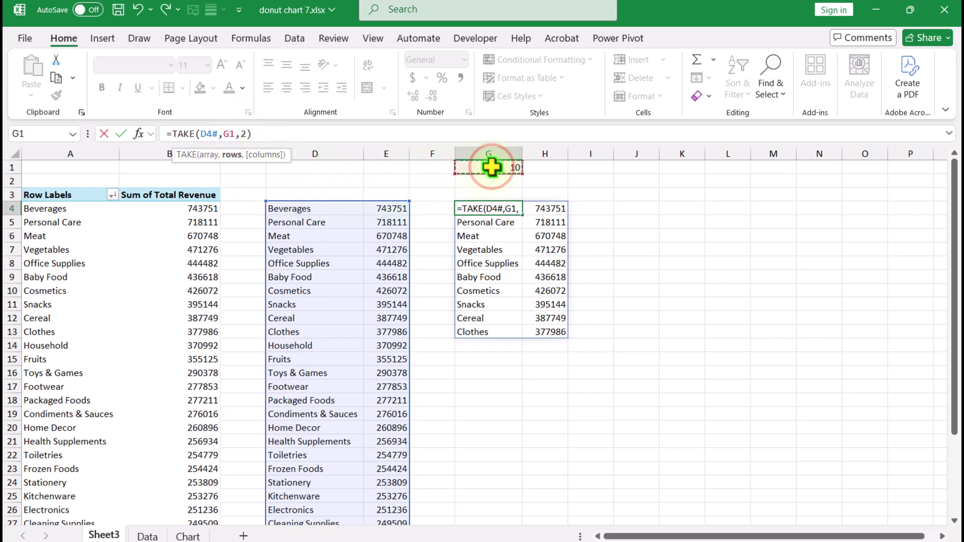
{"action": "key", "text": "Return"}
Set the number of top items in G1 to 5.
{"action": "left_click", "coordinate": [493, 168]}
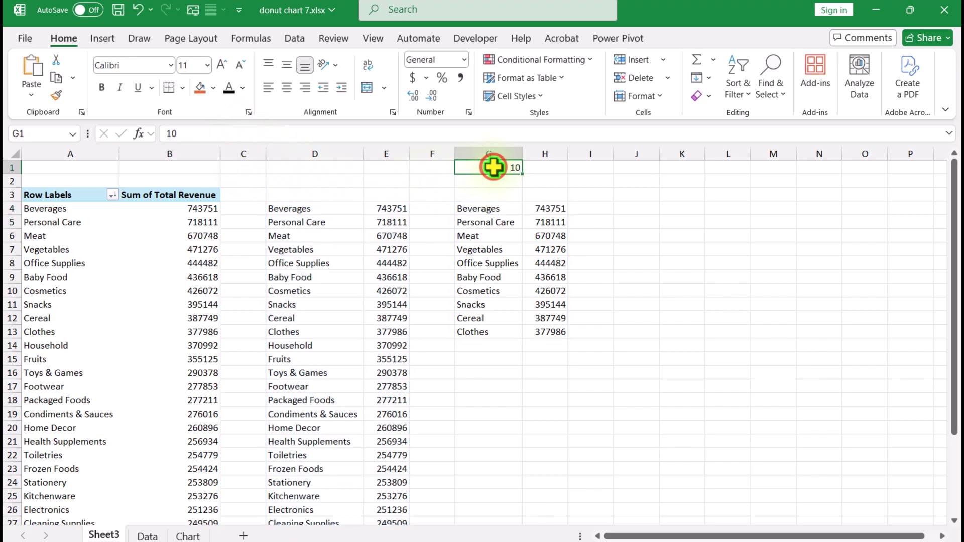
{"action": "type", "text": "5"}
{"action": "key", "text": "Return"}
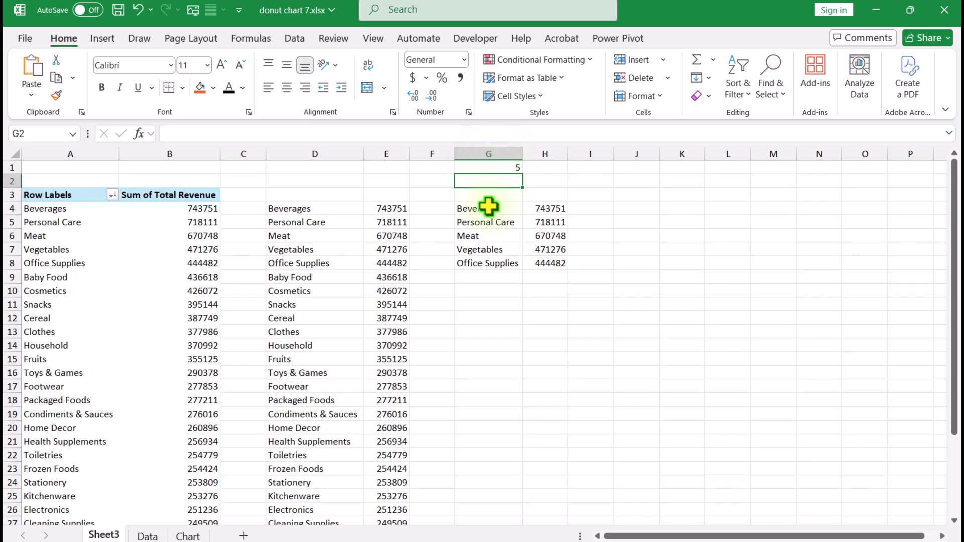
Wrap G4's TAKE formula in SORT to order it ascending by the second column: =SORT(TAKE(D4#,G1,2),2,1).
{"action": "left_click", "coordinate": [487, 209]}
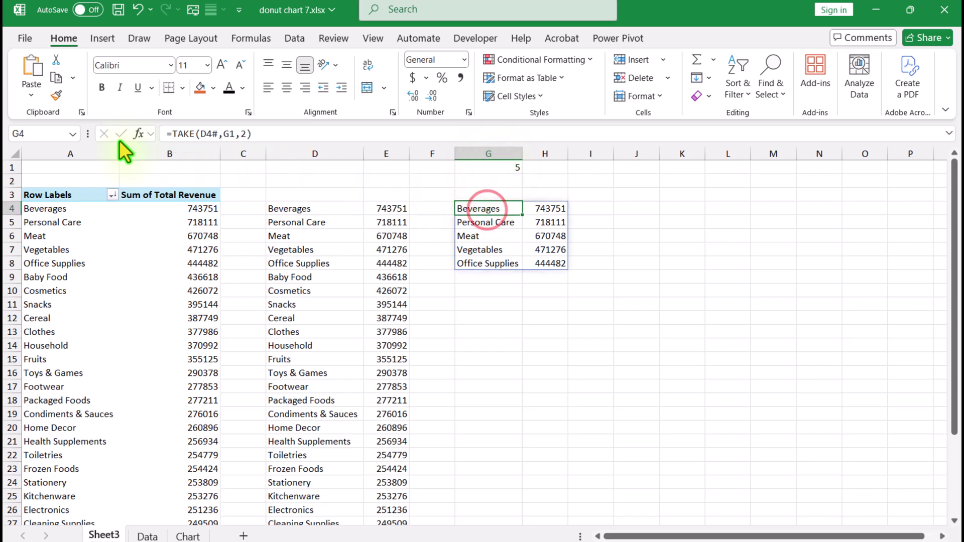
{"action": "left_click", "coordinate": [172, 133]}
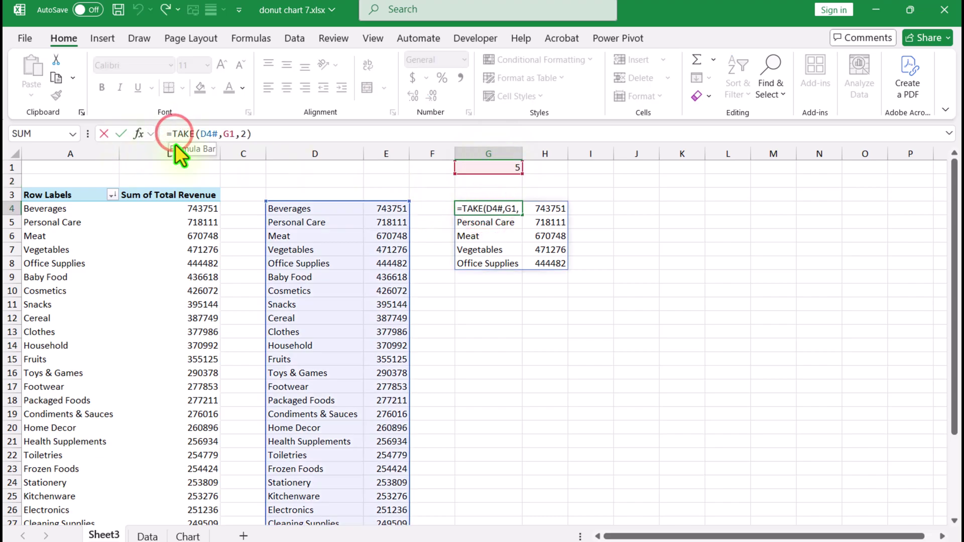
{"action": "type", "text": "sort("}
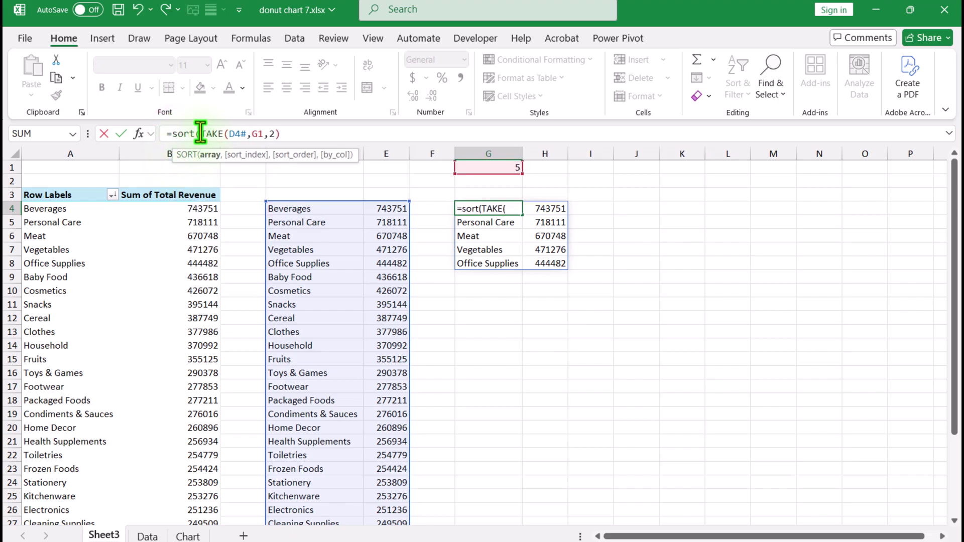
{"action": "left_click_drag", "start_coordinate": [200, 134], "coordinate": [286, 136]}
{"action": "left_click", "coordinate": [295, 134]}
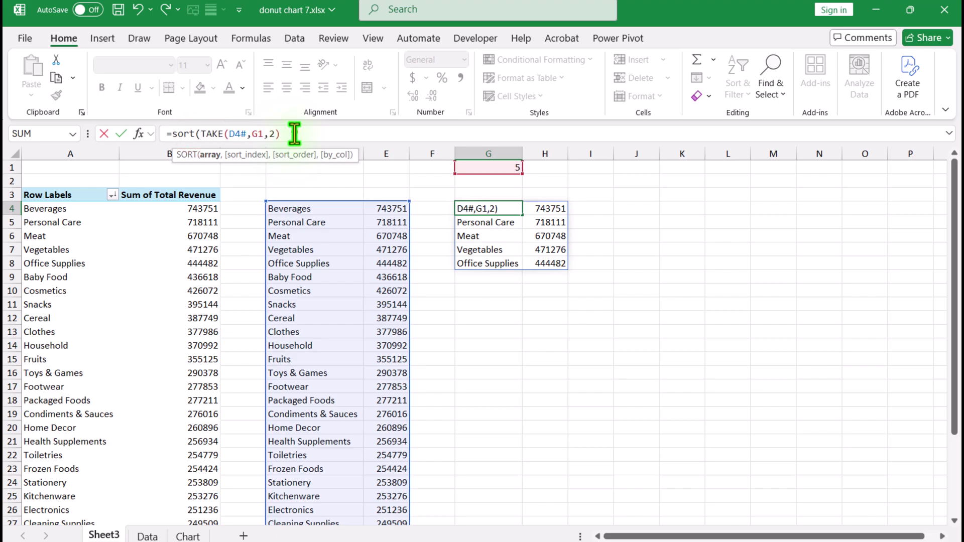
{"action": "type", "text": ","}
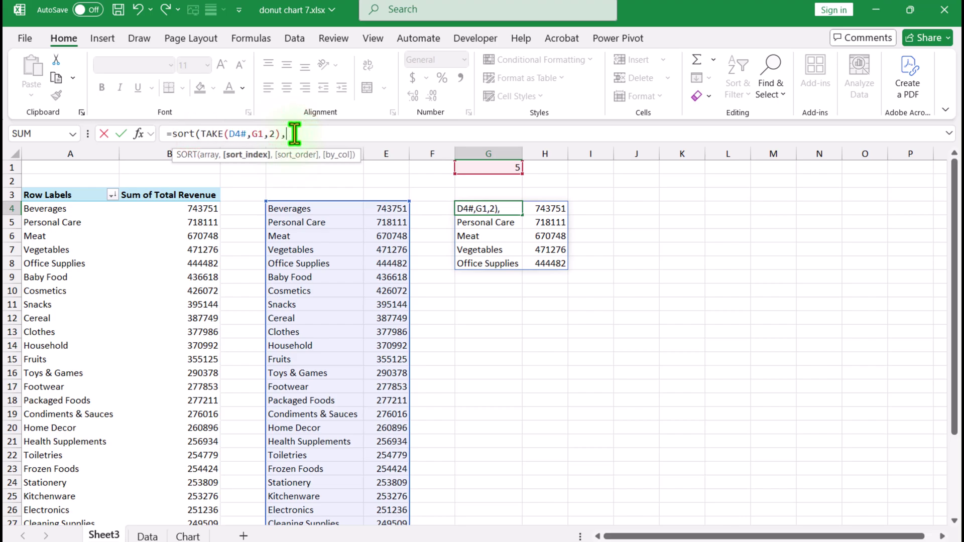
{"action": "type", "text": "2,"}
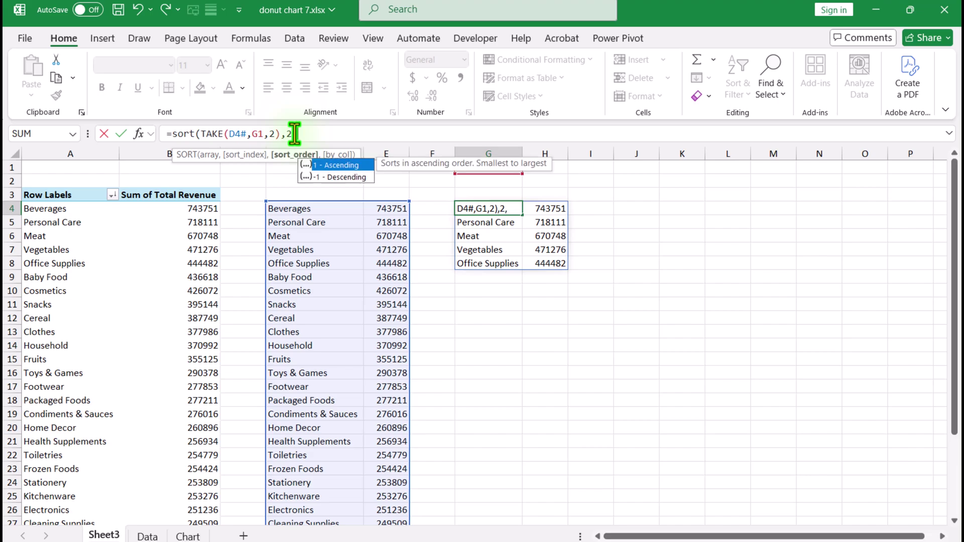
{"action": "type", "text": "1)"}
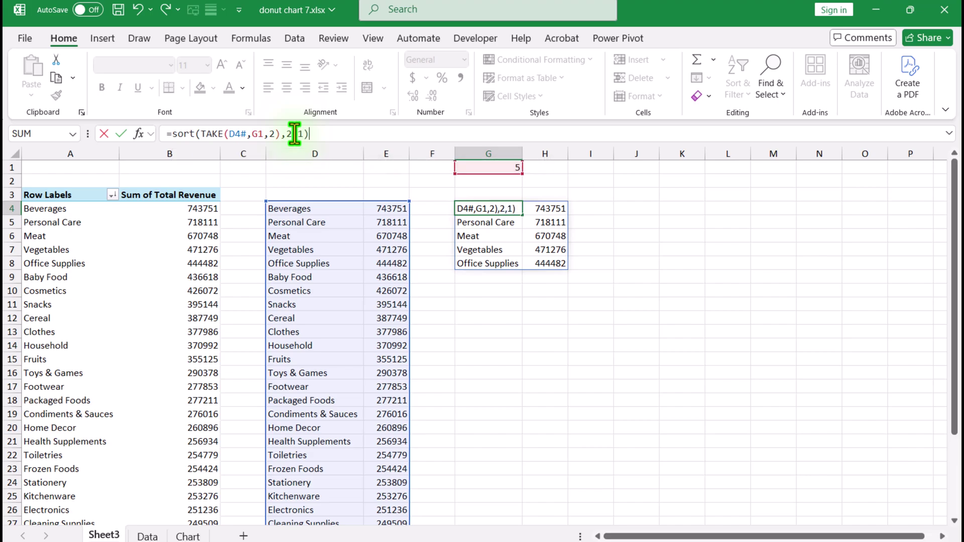
{"action": "key", "text": "Return"}
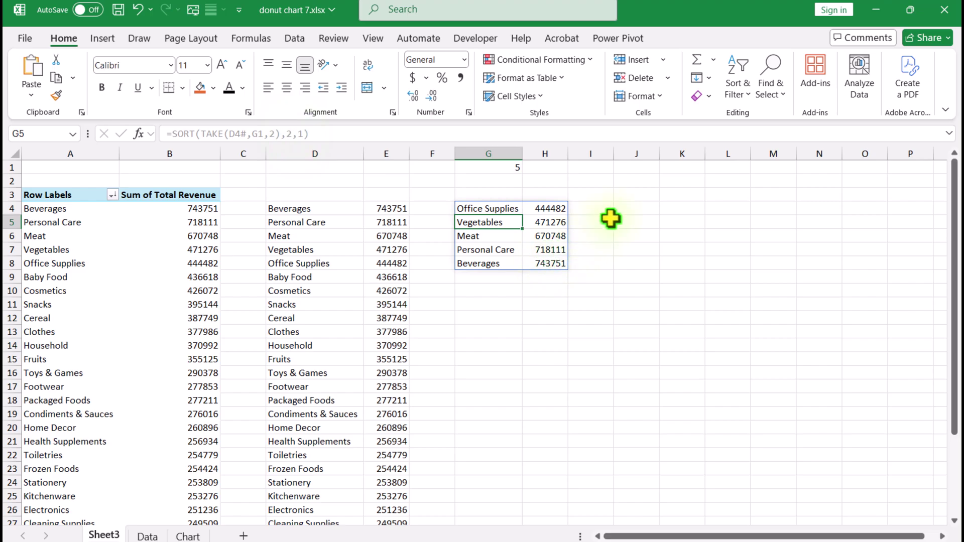
Enter =DROP(D4#,G1,1) in J4 to list the revenues of the items outside the top group.
{"action": "left_click", "coordinate": [625, 213]}
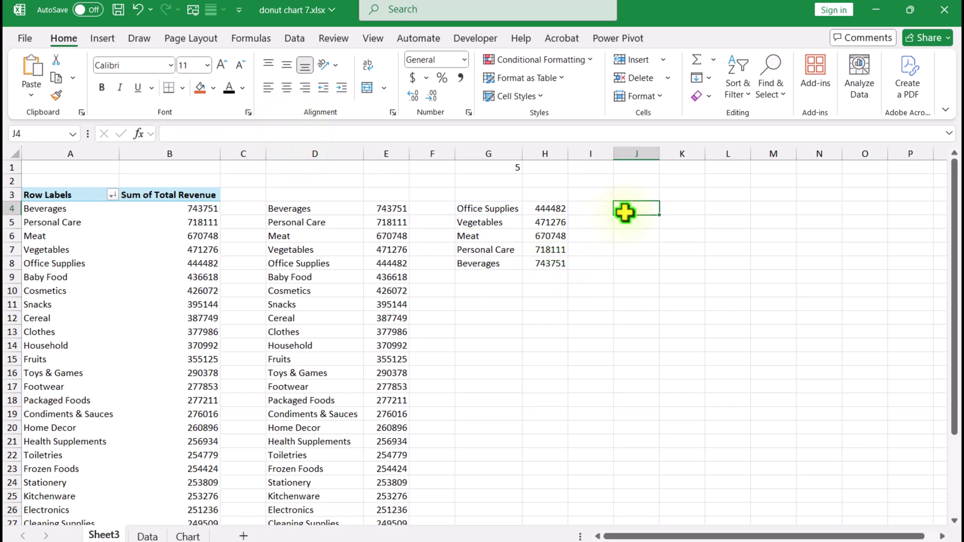
{"action": "type", "text": "=drop"}
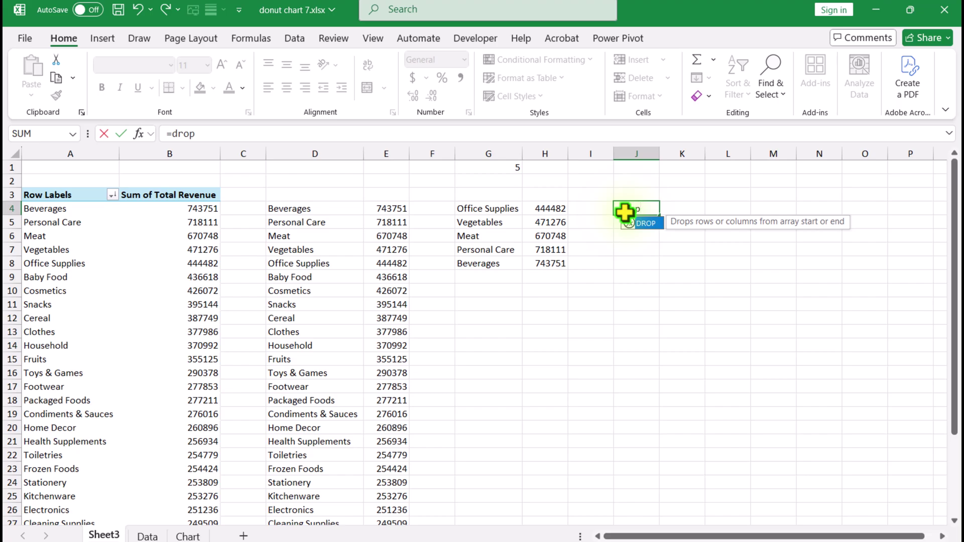
{"action": "type", "text": "("}
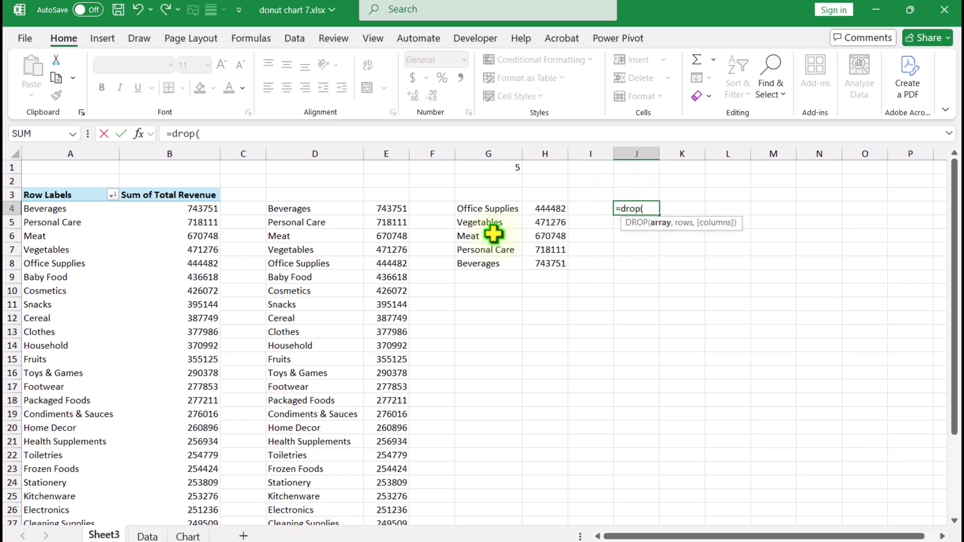
{"action": "left_click", "coordinate": [315, 211]}
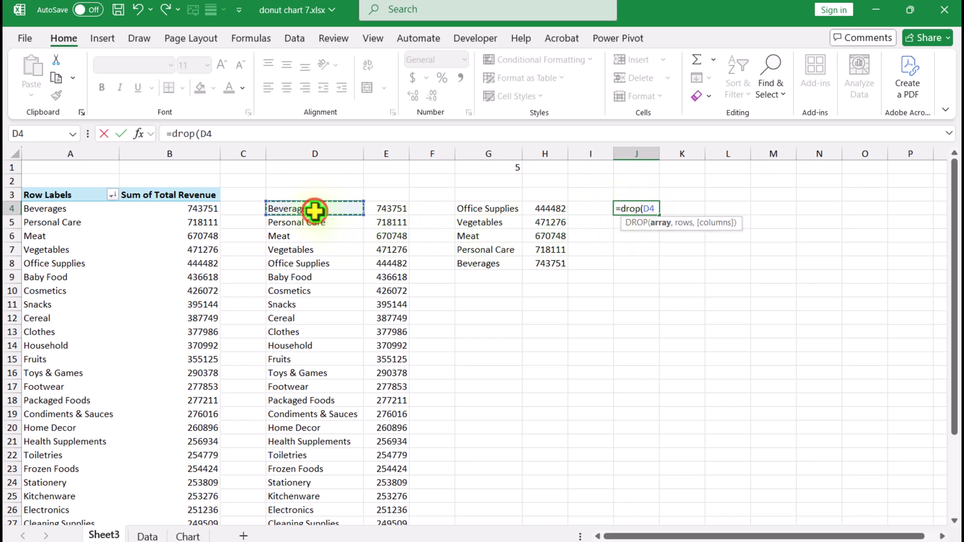
{"action": "type", "text": "#"}
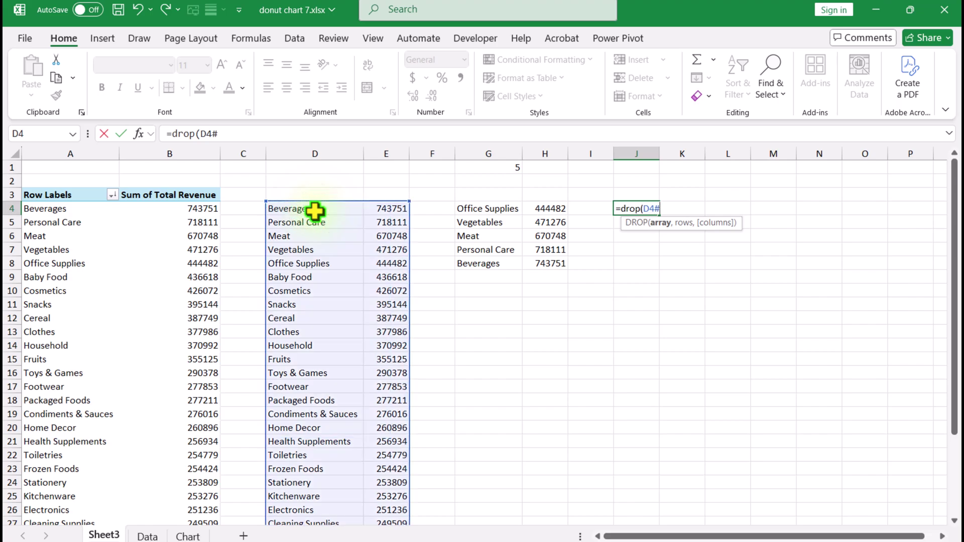
{"action": "type", "text": ","}
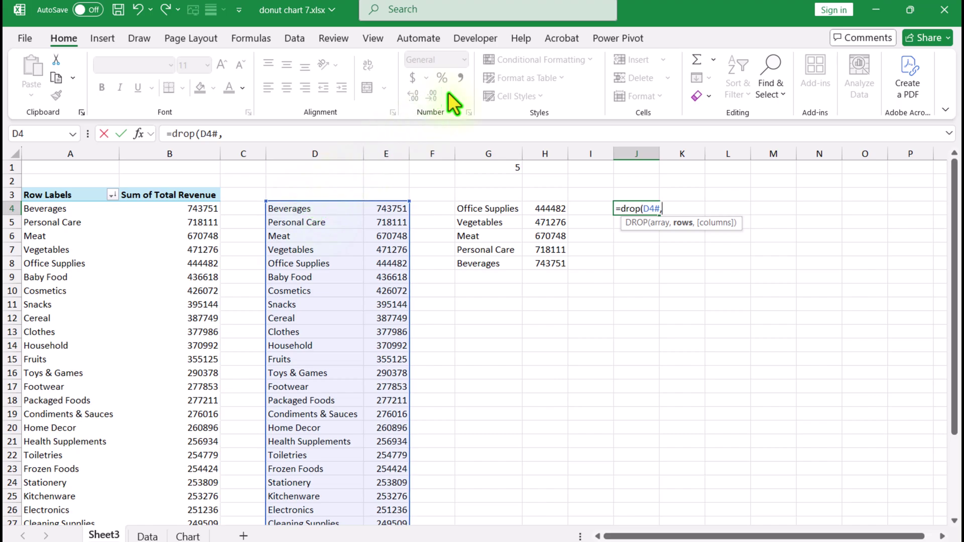
{"action": "left_click", "coordinate": [500, 167]}
{"action": "type", "text": ","}
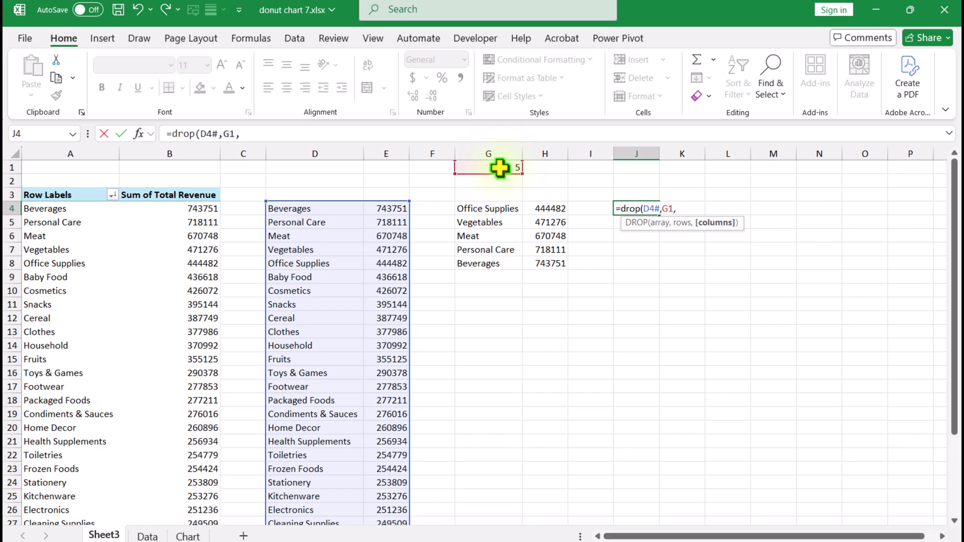
{"action": "type", "text": "1)"}
{"action": "key", "text": "Return"}
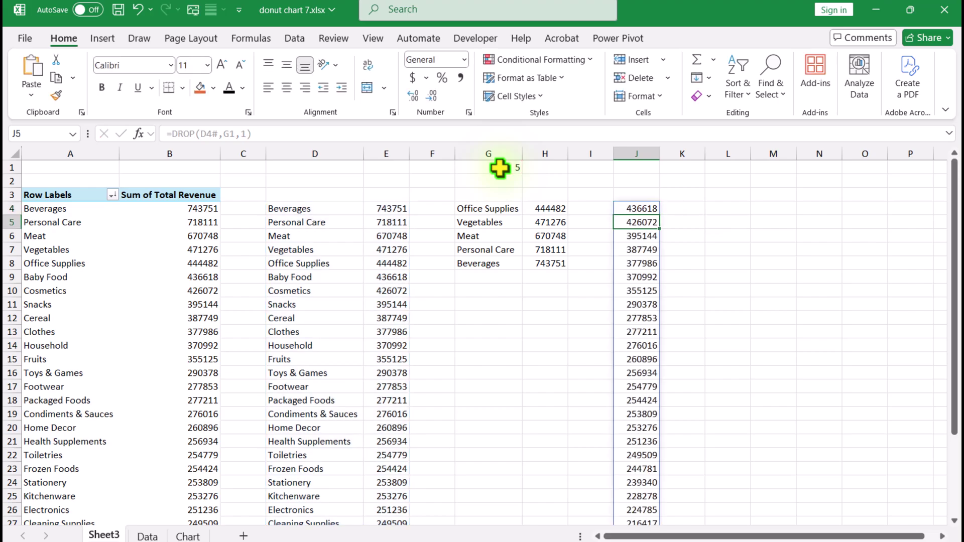
Wrap J4's DROP formula in SUM to total the revenue outside the top group: =SUM(DROP(D4#,G1,1)).
{"action": "left_click", "coordinate": [624, 209]}
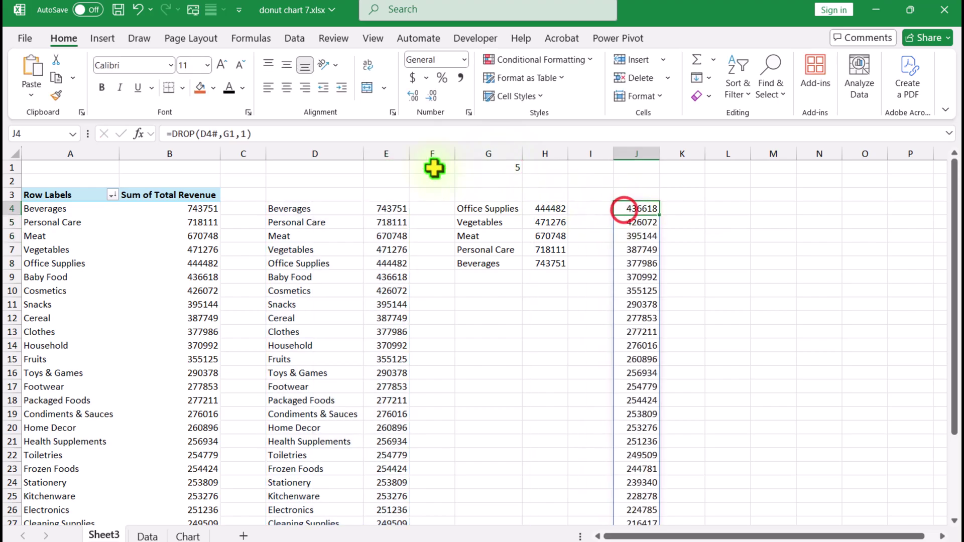
{"action": "left_click", "coordinate": [172, 133]}
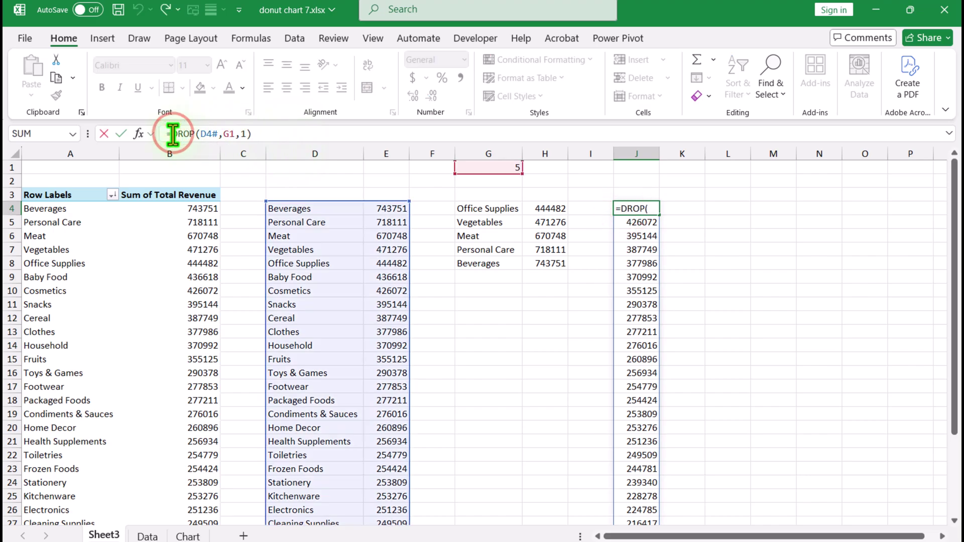
{"action": "type", "text": "sum("}
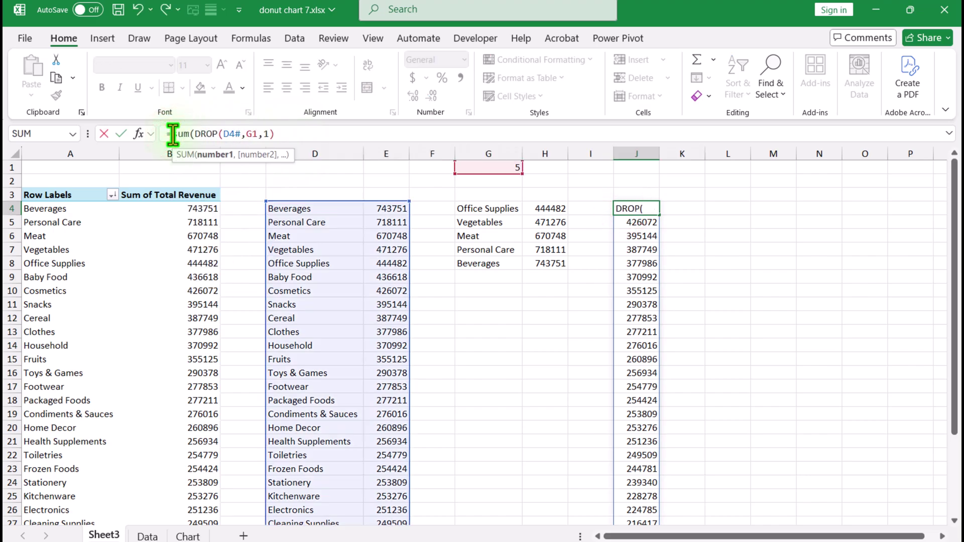
{"action": "left_click", "coordinate": [296, 134]}
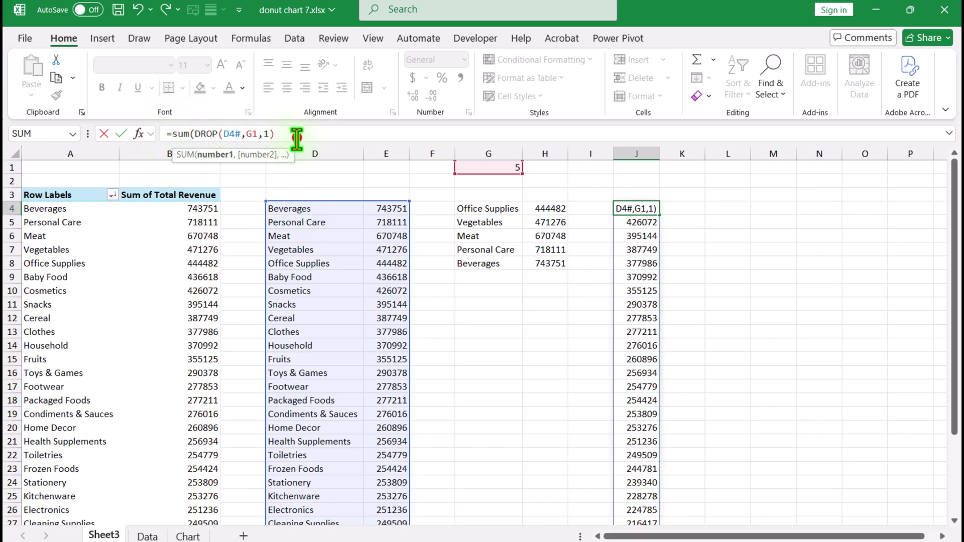
{"action": "type", "text": ")"}
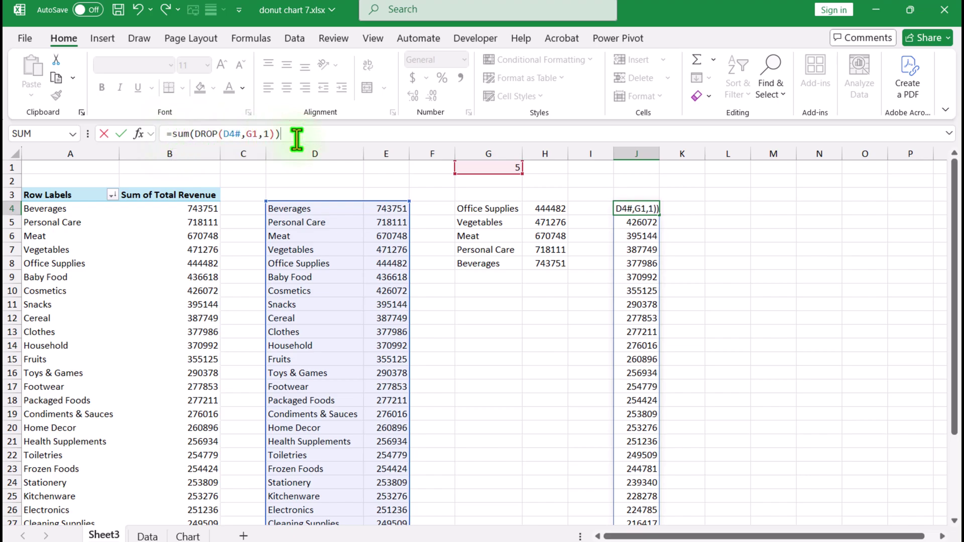
{"action": "key", "text": "Return"}
{"action": "key", "text": "Up"}
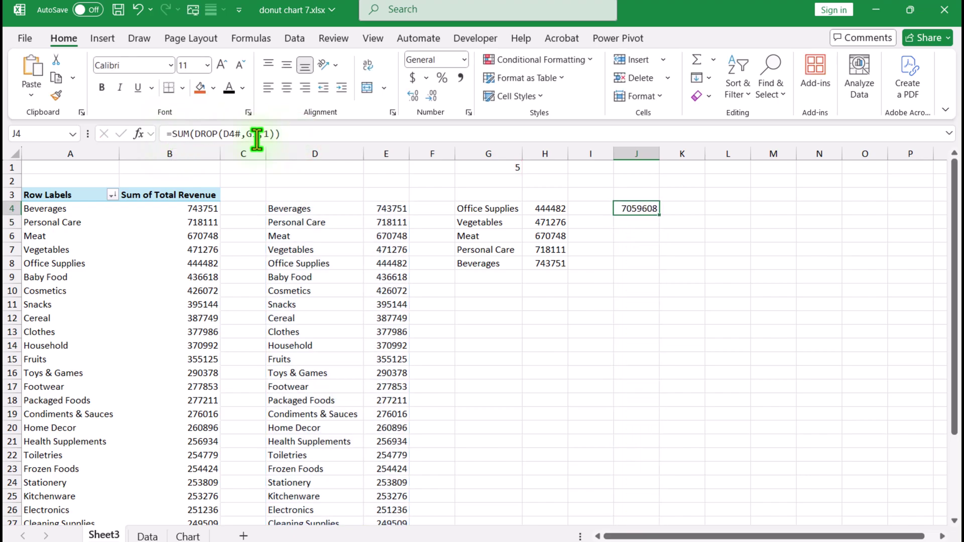
Wrap J4's formula in HSTACK to put an Other label beside the total: =HSTACK("Other",SUM(DROP(D4#,G1,1))).
{"action": "left_click", "coordinate": [172, 135]}
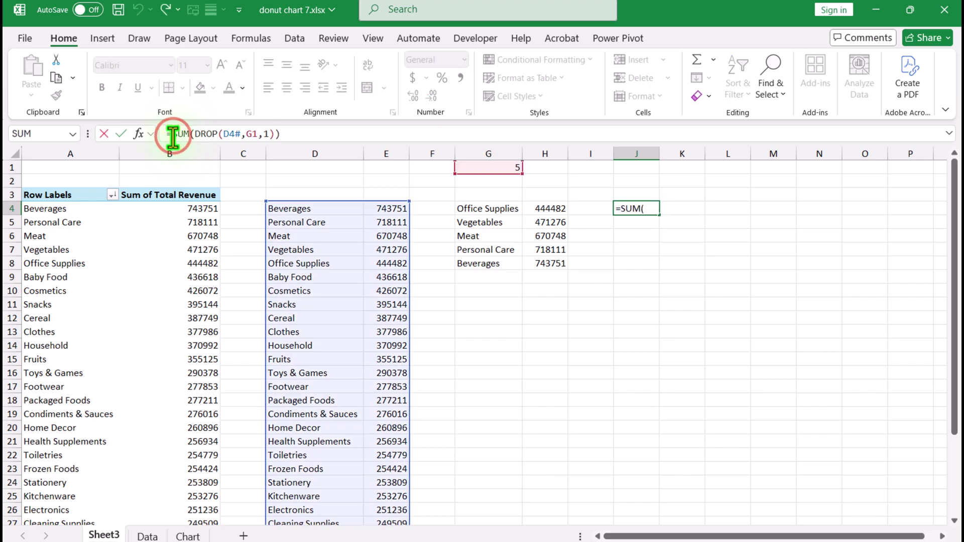
{"action": "type", "text": "Hstack"}
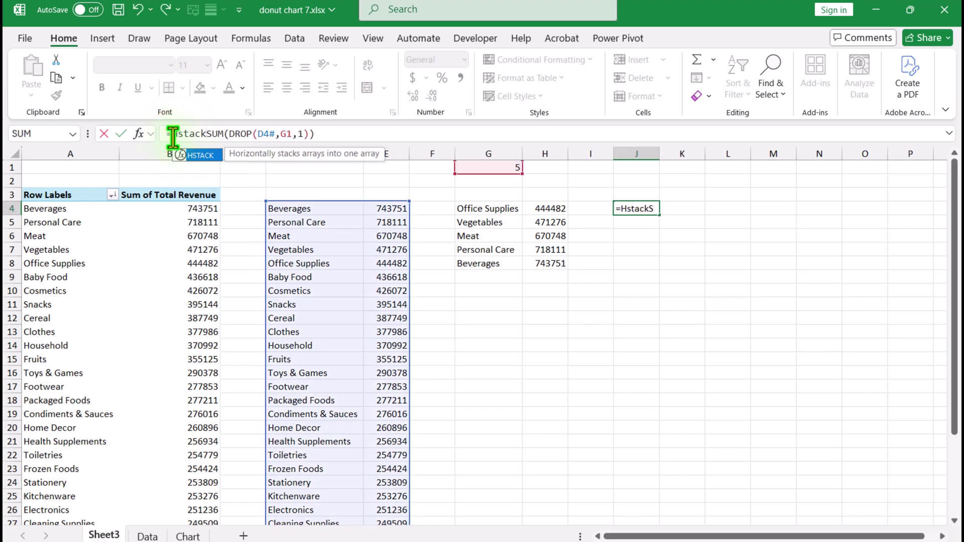
{"action": "type", "text": "("}
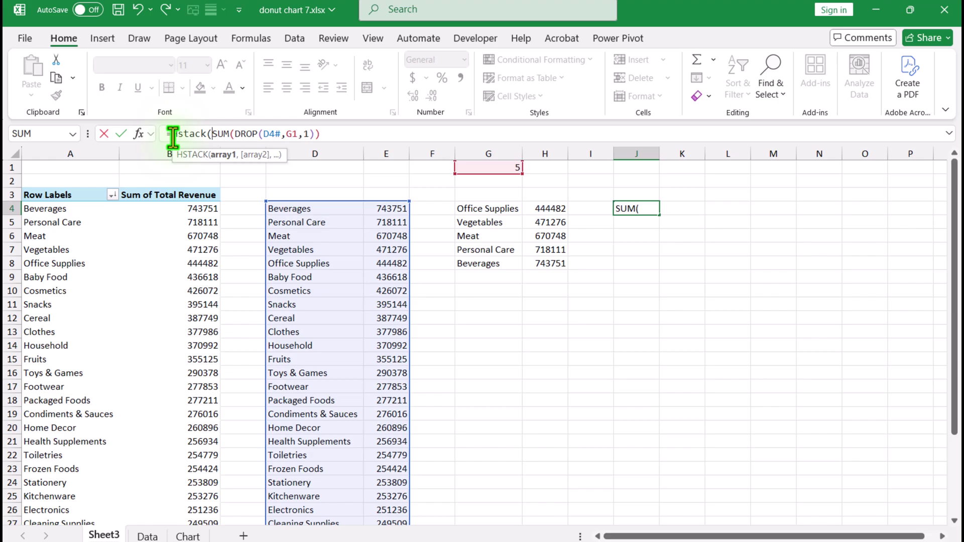
{"action": "type", "text": "\"Other"}
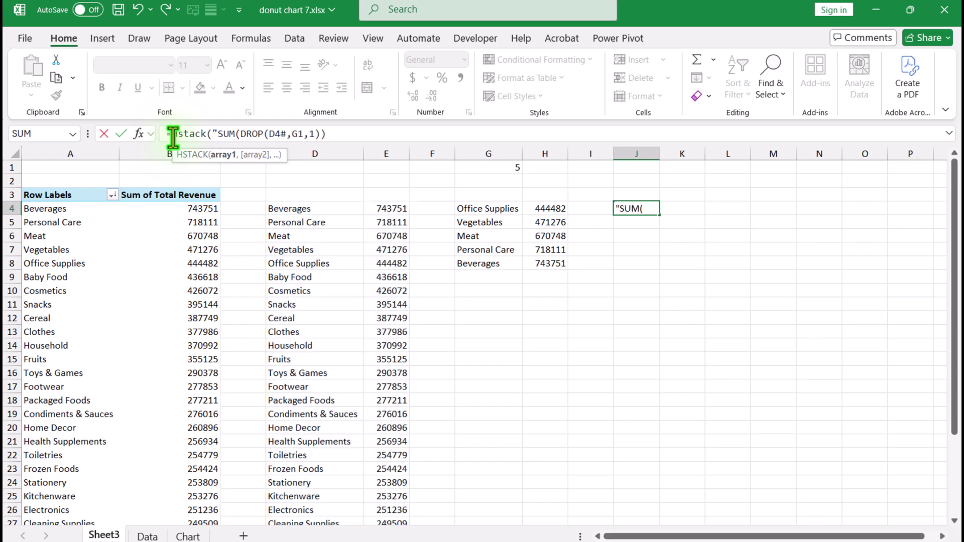
{"action": "type", "text": "\","}
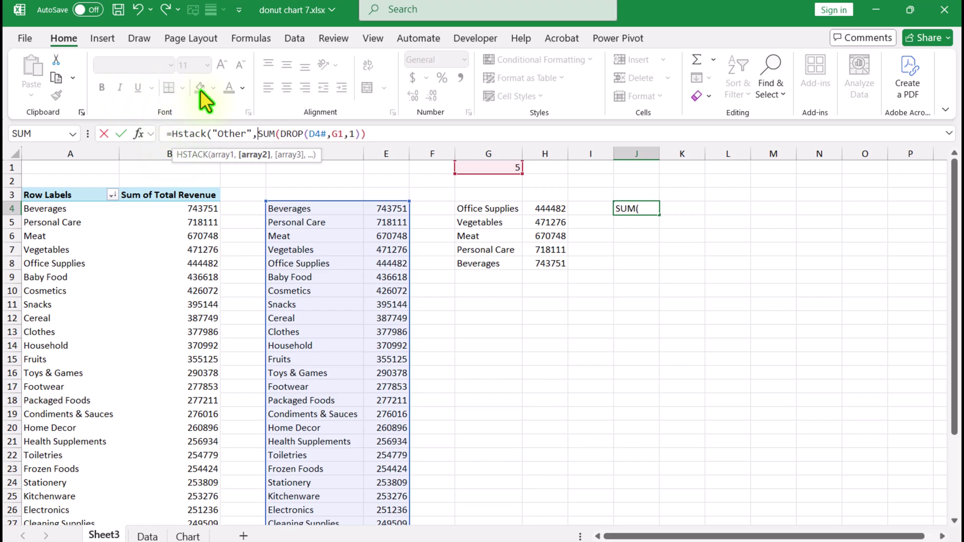
{"action": "left_click", "coordinate": [371, 133]}
{"action": "type", "text": ")"}
{"action": "key", "text": "Return"}
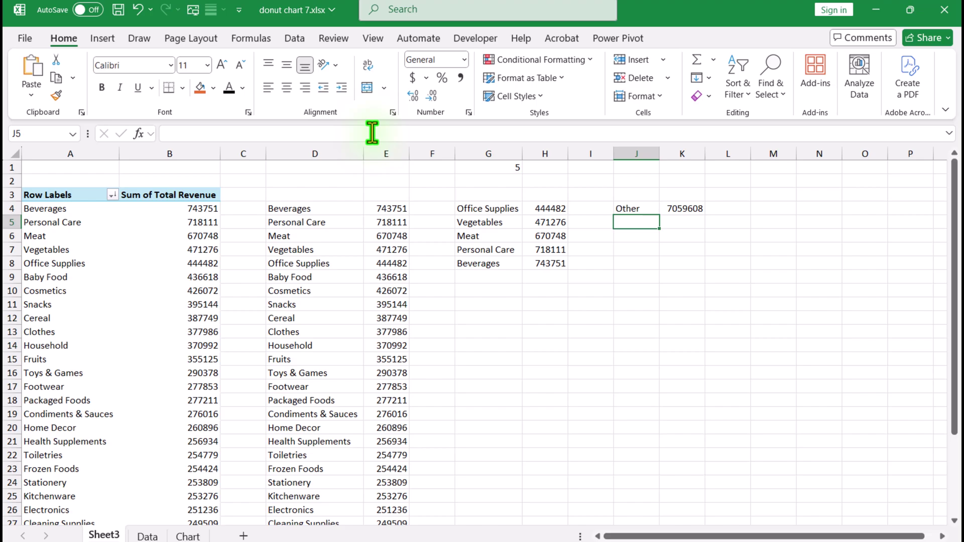
Copy the HSTACK expression from J4's formula without its equals sign, leaving the cell unedited.
{"action": "left_click", "coordinate": [500, 208]}
{"action": "left_click", "coordinate": [640, 209]}
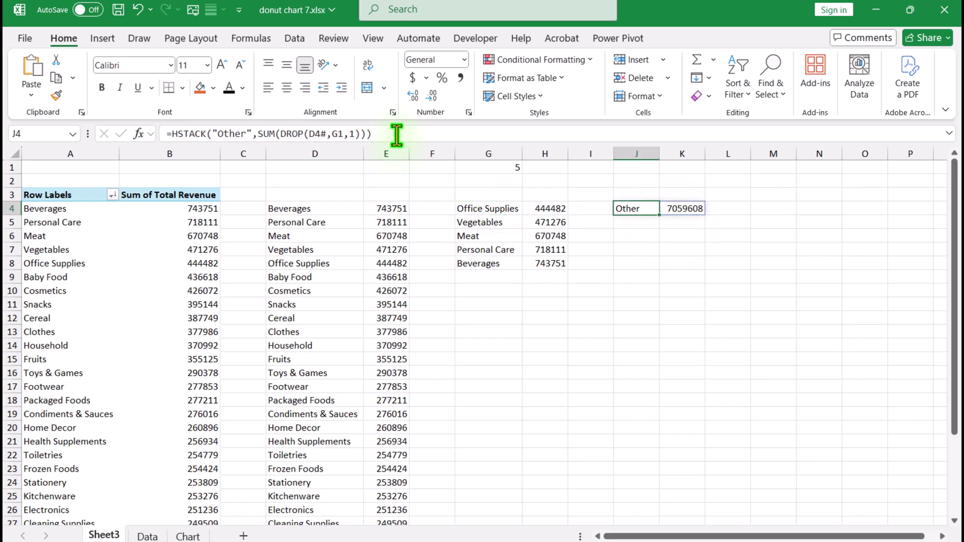
{"action": "left_click_drag", "start_coordinate": [397, 133], "coordinate": [170, 133]}
{"action": "key", "text": "ctrl+c"}
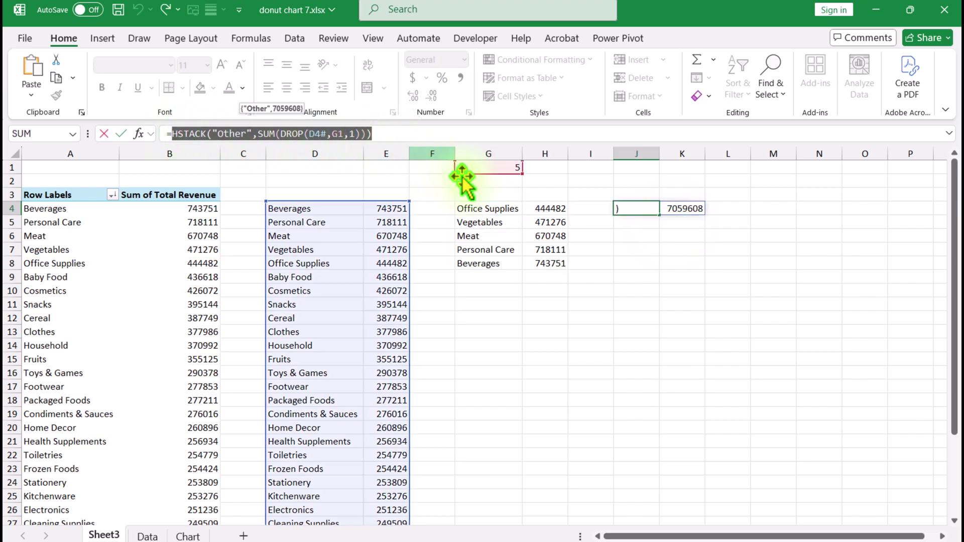
{"action": "key", "text": "Escape"}
Stack the copied Other row above the top items in G4: =VSTACK(HSTACK("Other",SUM(DROP(D4#,G1,1))),SORT(TAKE(D4#,G1,2),2,1)).
{"action": "left_click", "coordinate": [498, 209]}
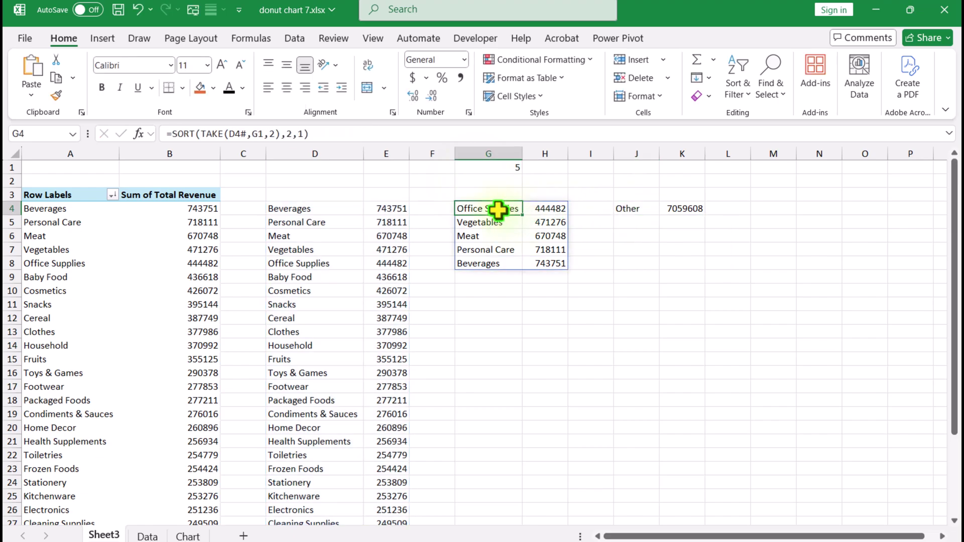
{"action": "left_click", "coordinate": [174, 133]}
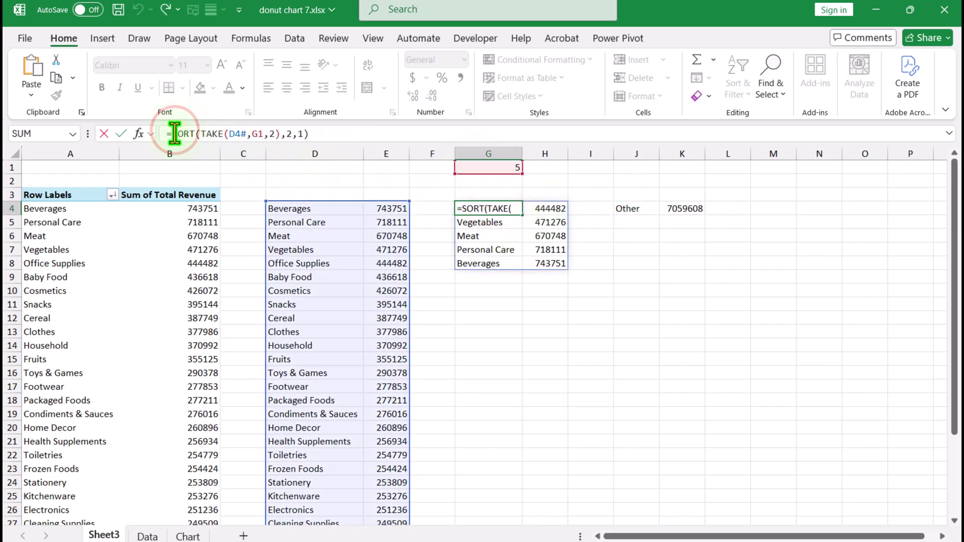
{"action": "type", "text": "Vstack("}
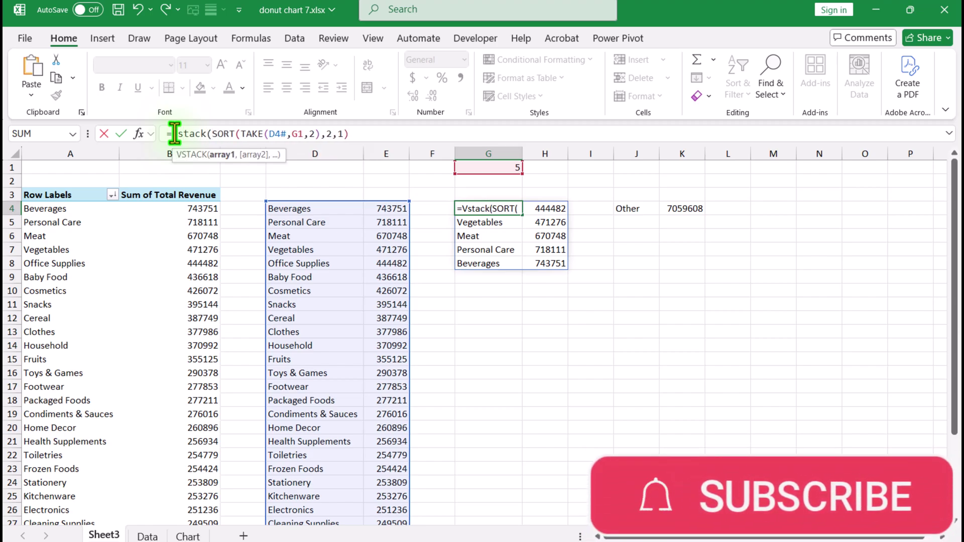
{"action": "key", "text": "ctrl+v"}
{"action": "type", "text": ","}
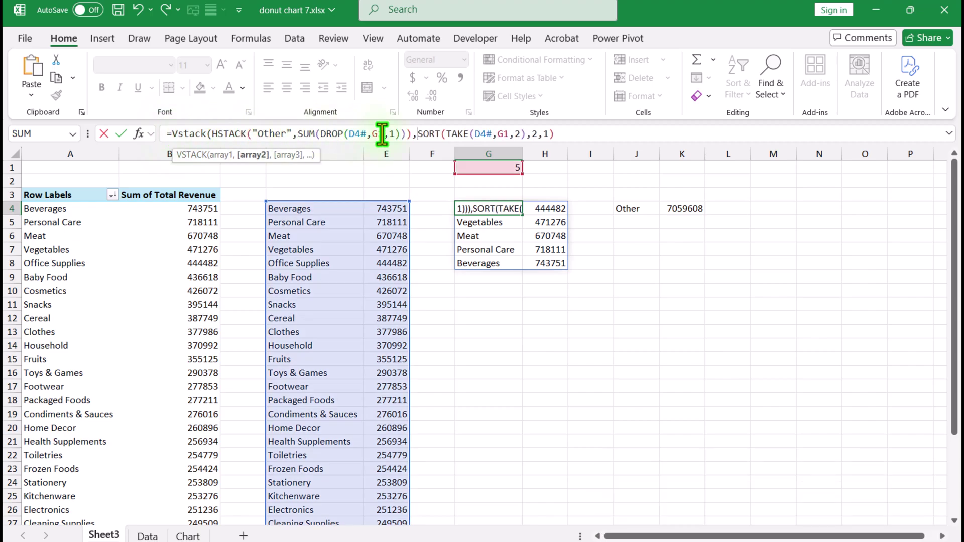
{"action": "left_click", "coordinate": [585, 131]}
{"action": "type", "text": ")"}
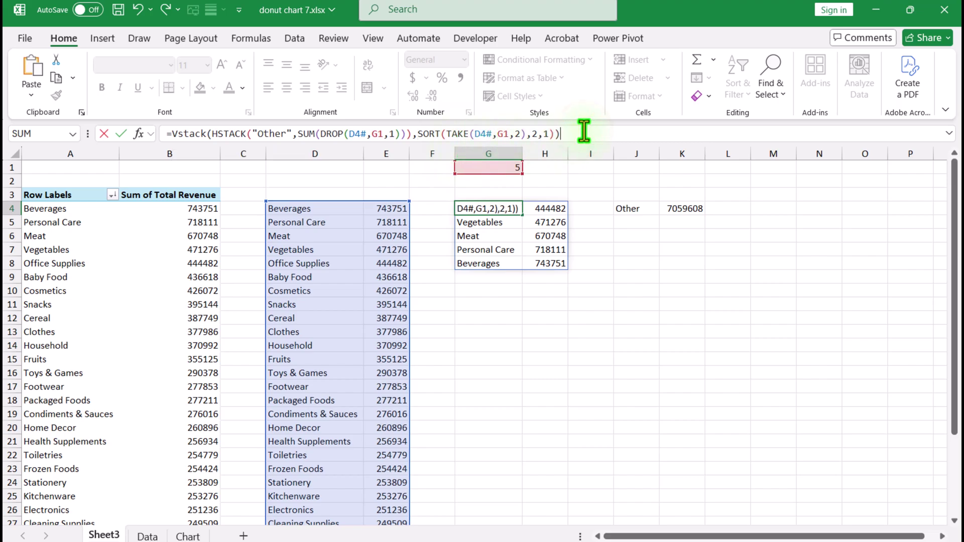
{"action": "key", "text": "Return"}
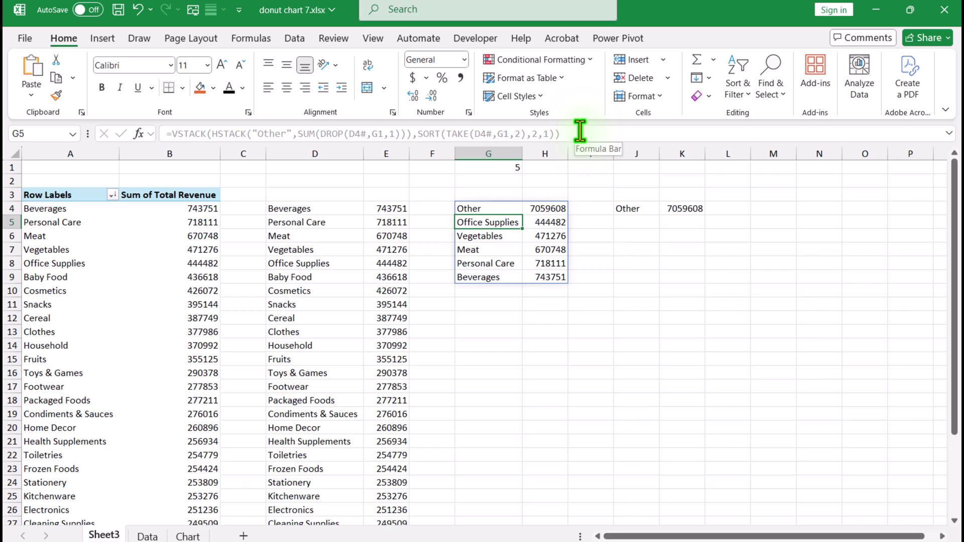
Set the number of top items in G1 to 10 and clear the helper formula in J4.
{"action": "left_click", "coordinate": [572, 191]}
{"action": "left_click", "coordinate": [501, 170]}
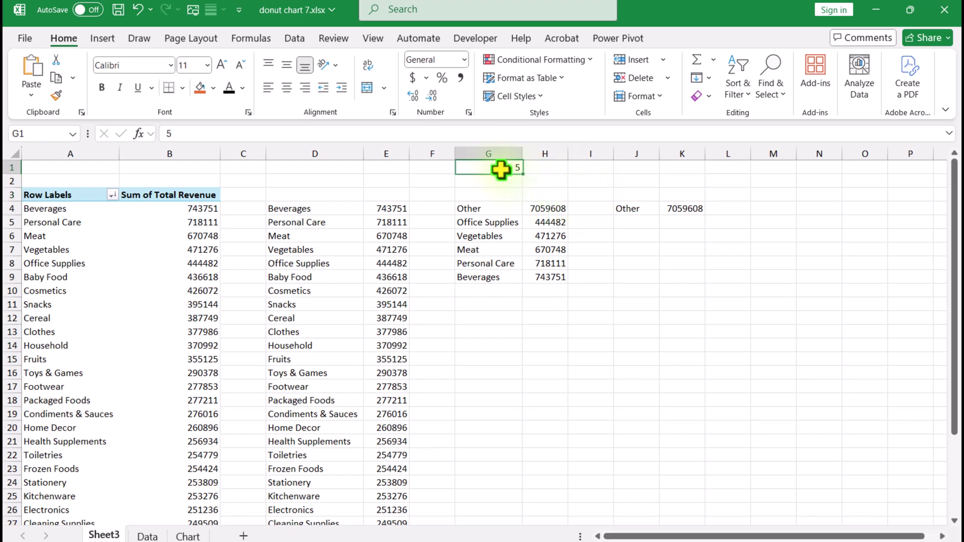
{"action": "type", "text": "10"}
{"action": "key", "text": "Return"}
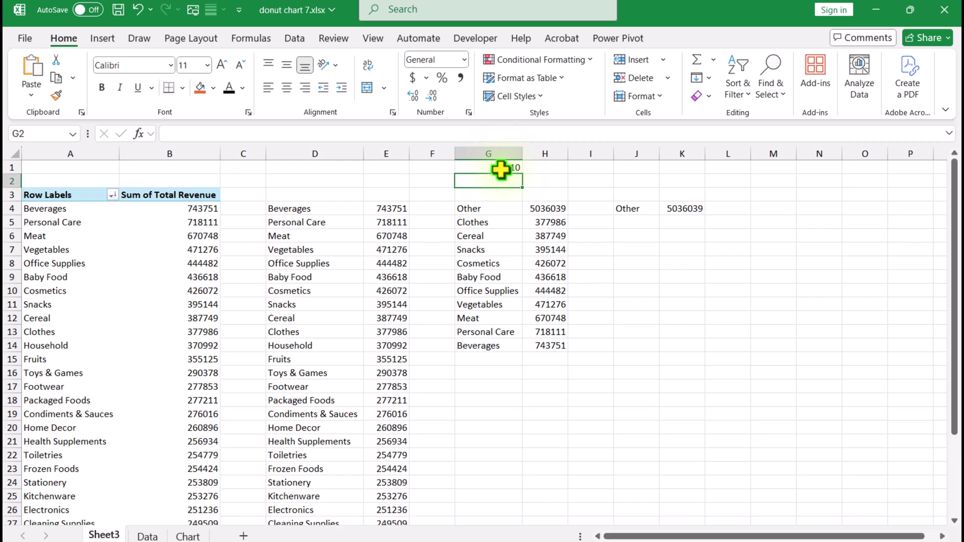
{"action": "left_click", "coordinate": [634, 209]}
{"action": "key", "text": "Delete"}
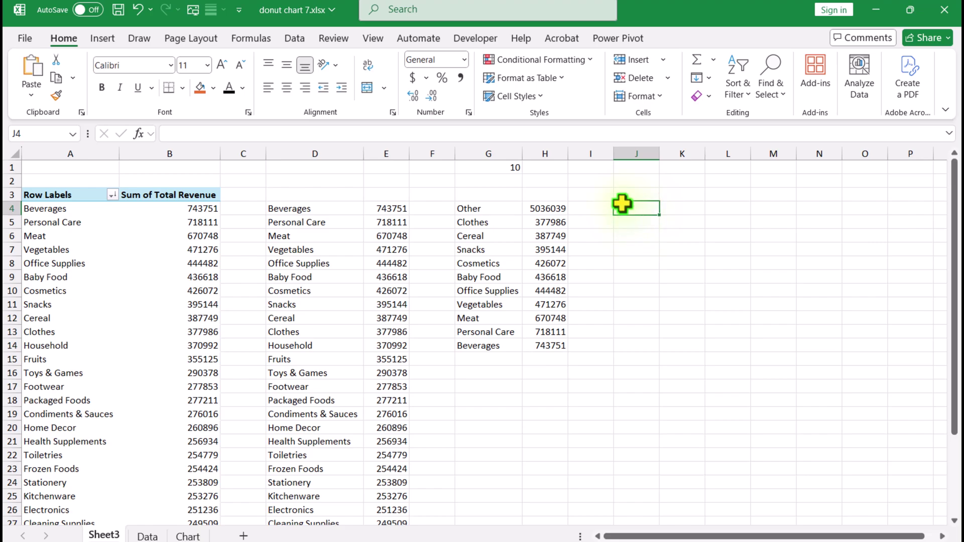
Enter =CHOOSECOLS(G4#,2) in I4 to return the revenue column of the stacked list.
{"action": "left_click", "coordinate": [598, 211]}
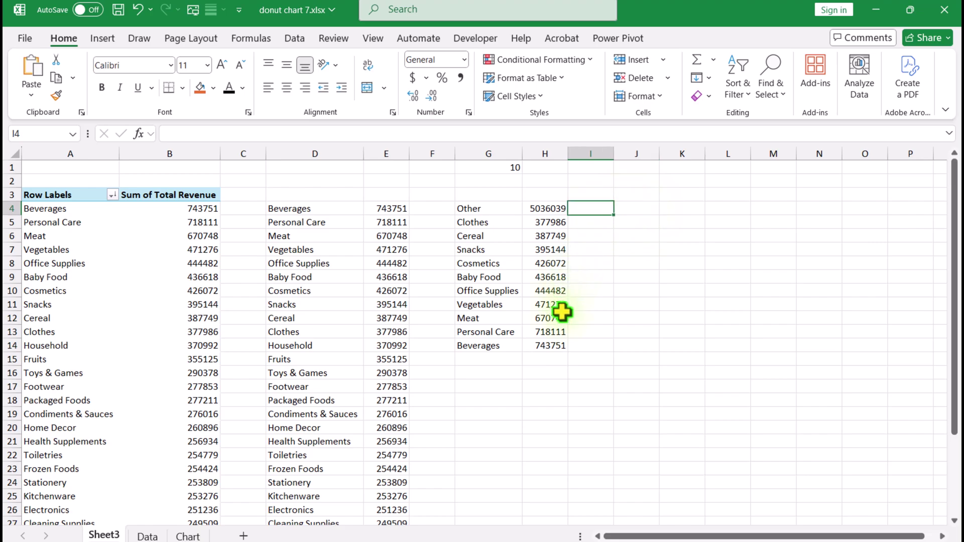
{"action": "type", "text": "="}
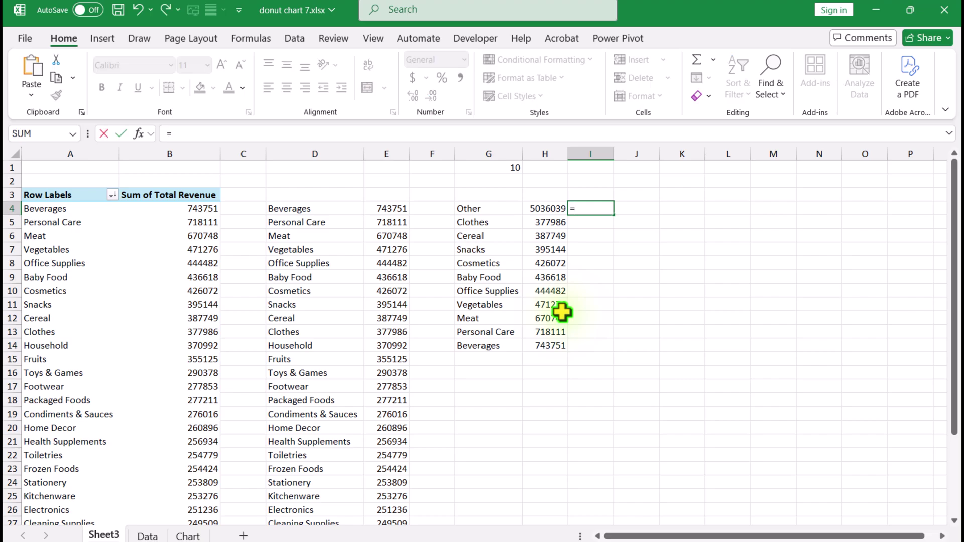
{"action": "type", "text": "choo"}
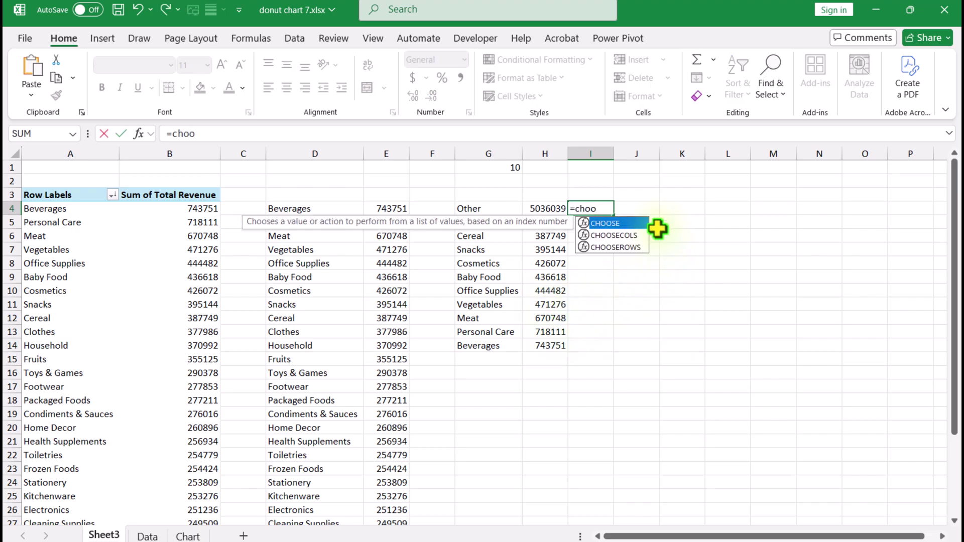
{"action": "double_click", "coordinate": [613, 236]}
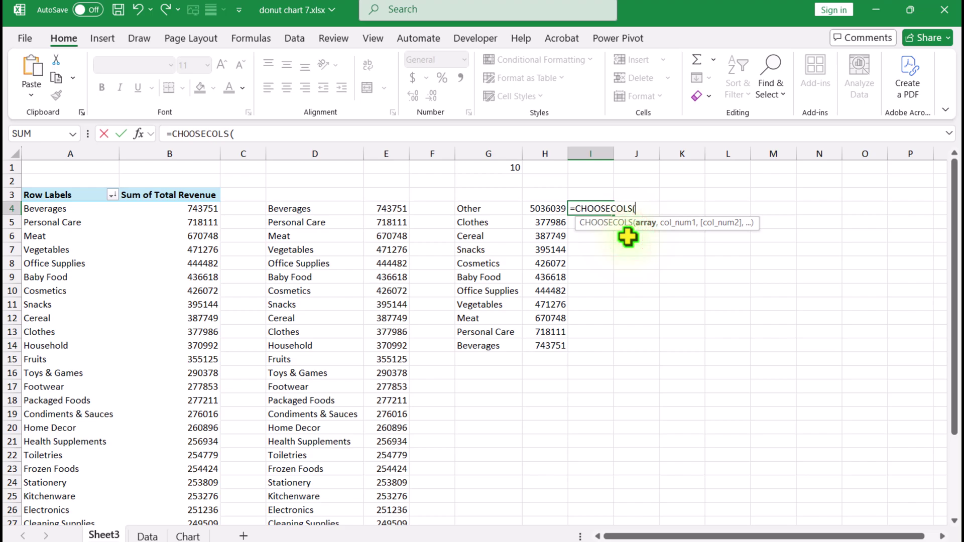
{"action": "left_click", "coordinate": [495, 207]}
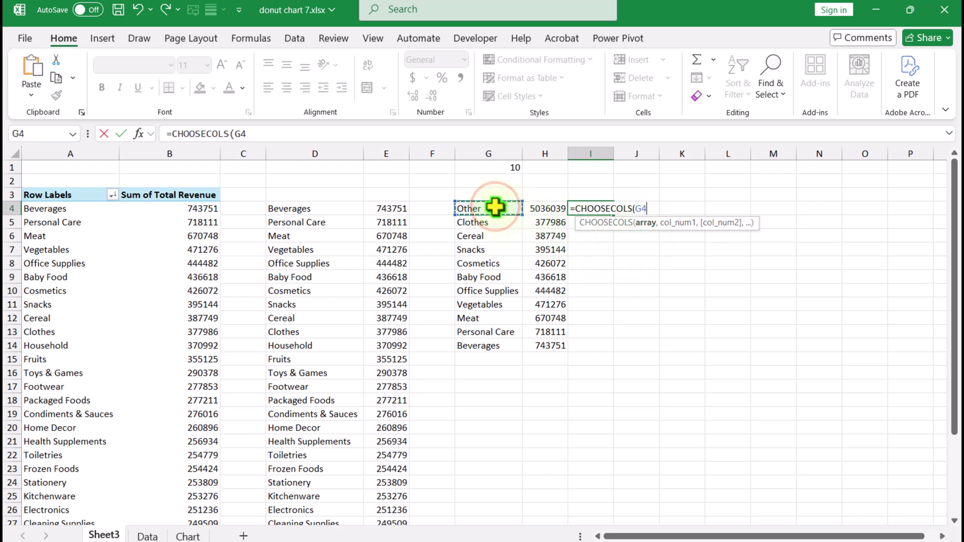
{"action": "type", "text": "#"}
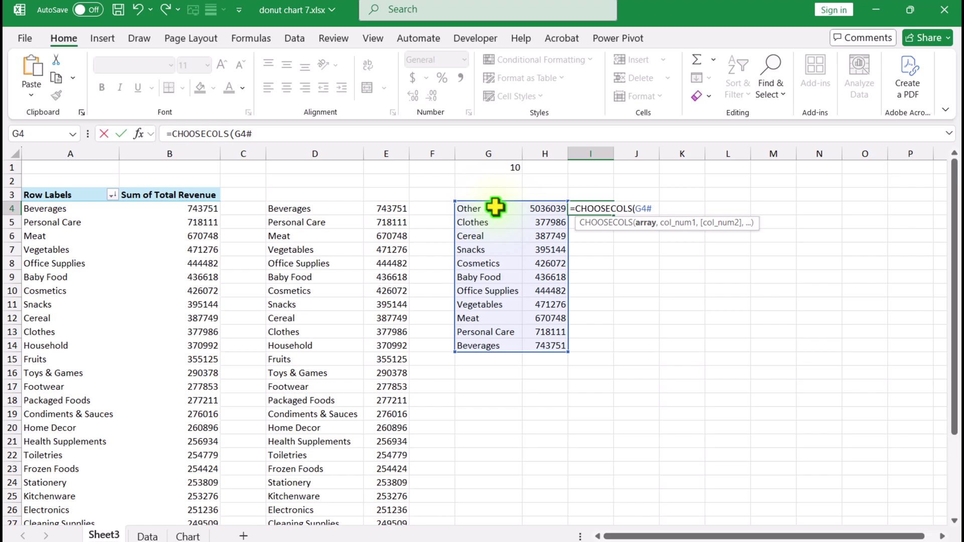
{"action": "type", "text": ","}
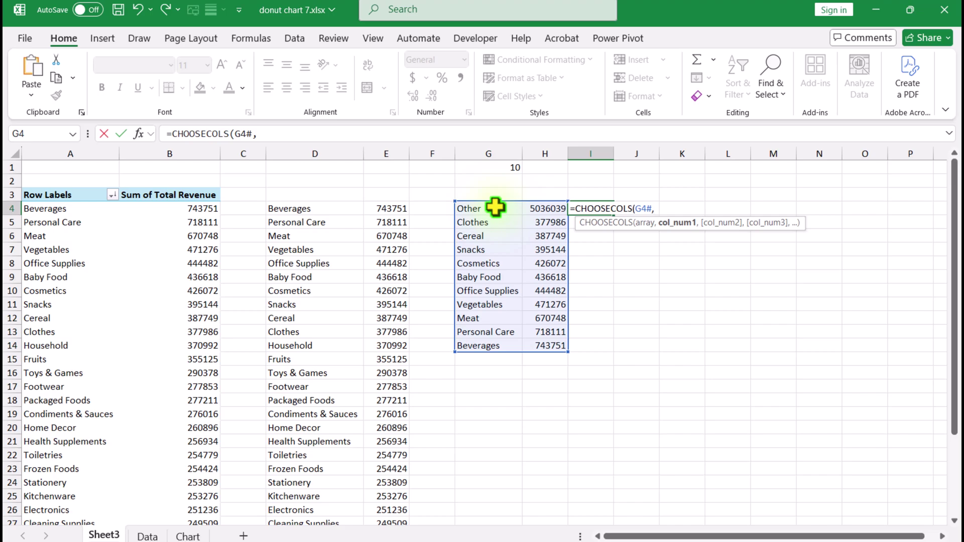
{"action": "type", "text": "2)"}
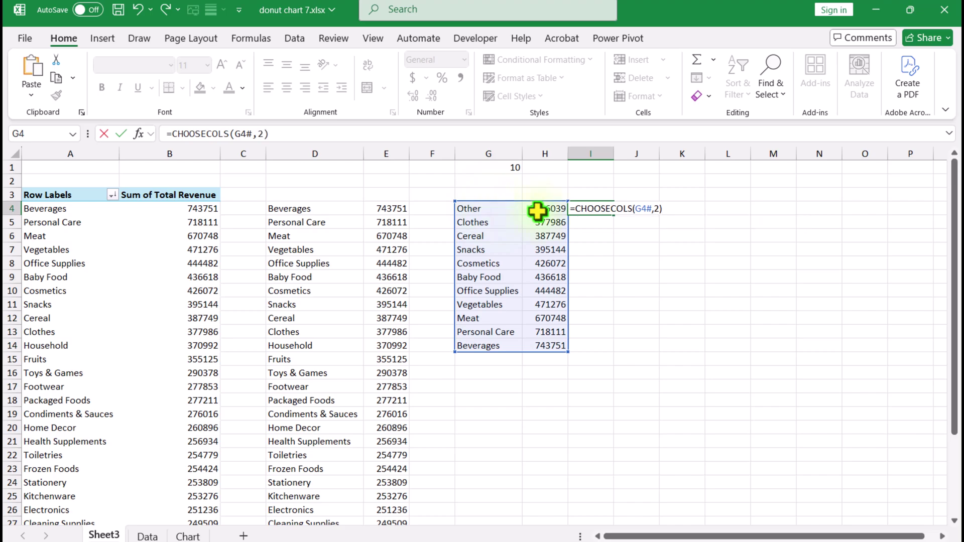
{"action": "key", "text": "Return"}
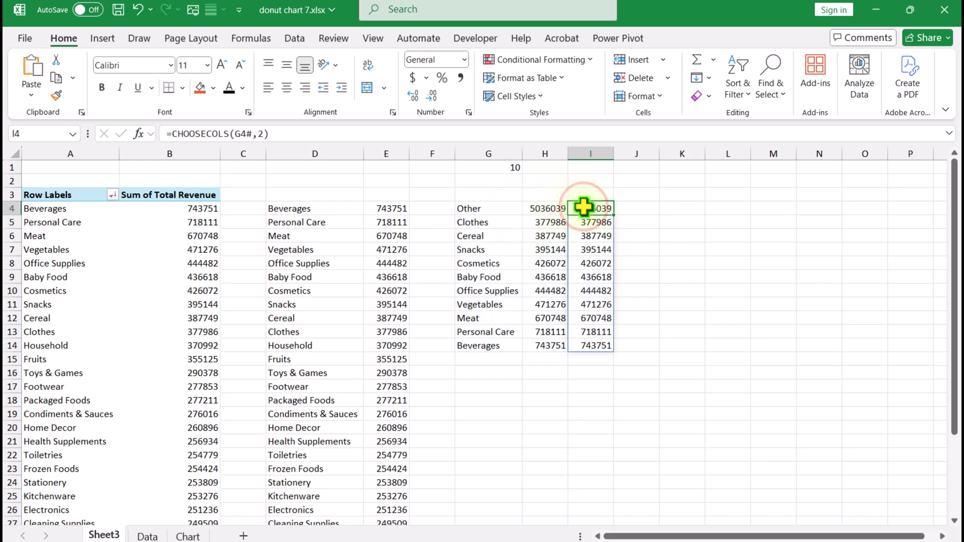
Extend I4's formula to calculate each item's revenue share: =CHOOSECOLS(G4#,2)/SUM(CHOOSECOLS(G4#,2)).
{"action": "left_click", "coordinate": [584, 206]}
{"action": "left_click_drag", "start_coordinate": [291, 133], "coordinate": [162, 141]}
{"action": "key", "text": "ctrl+c"}
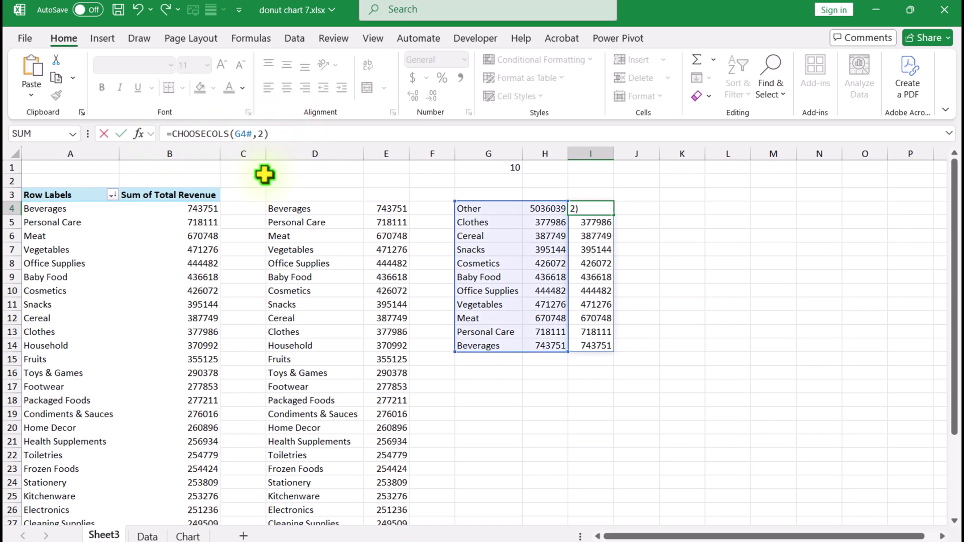
{"action": "type", "text": "su"}
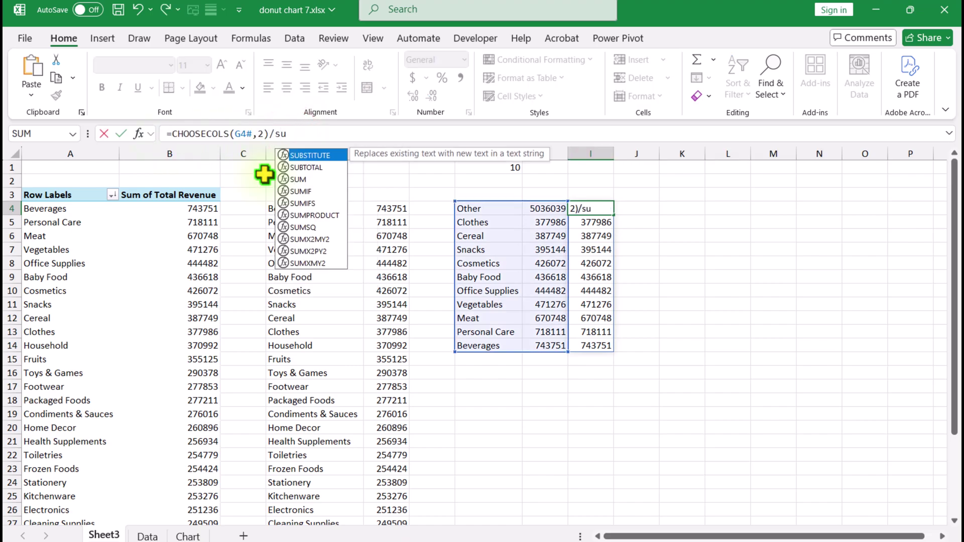
{"action": "type", "text": "m("}
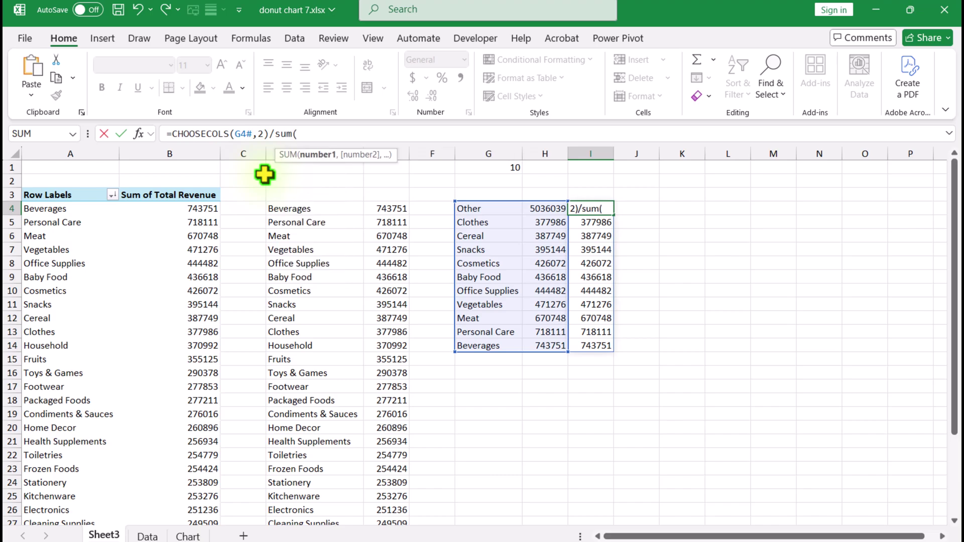
{"action": "key", "text": "ctrl+v"}
{"action": "type", "text": ")"}
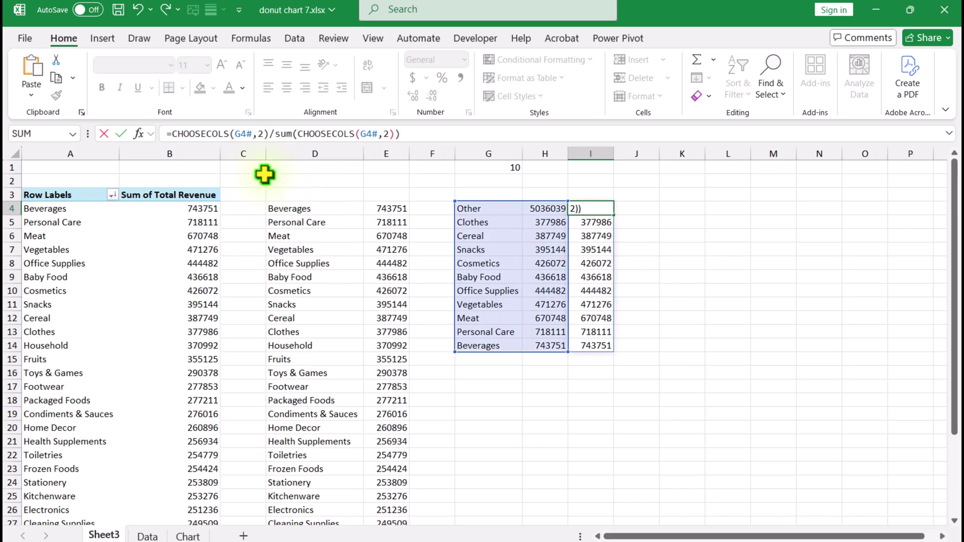
{"action": "key", "text": "Return"}
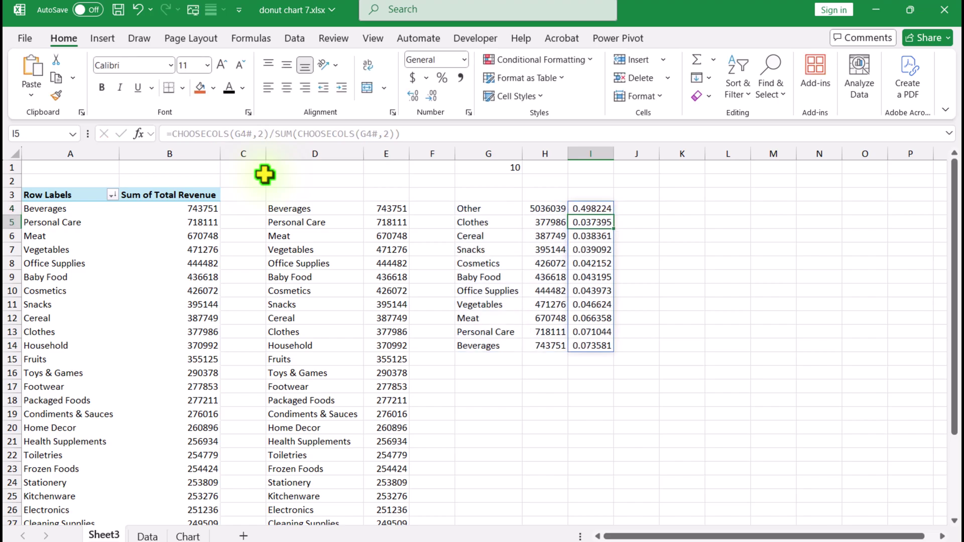
Format the whole of column I as percentages.
{"action": "left_click", "coordinate": [595, 152]}
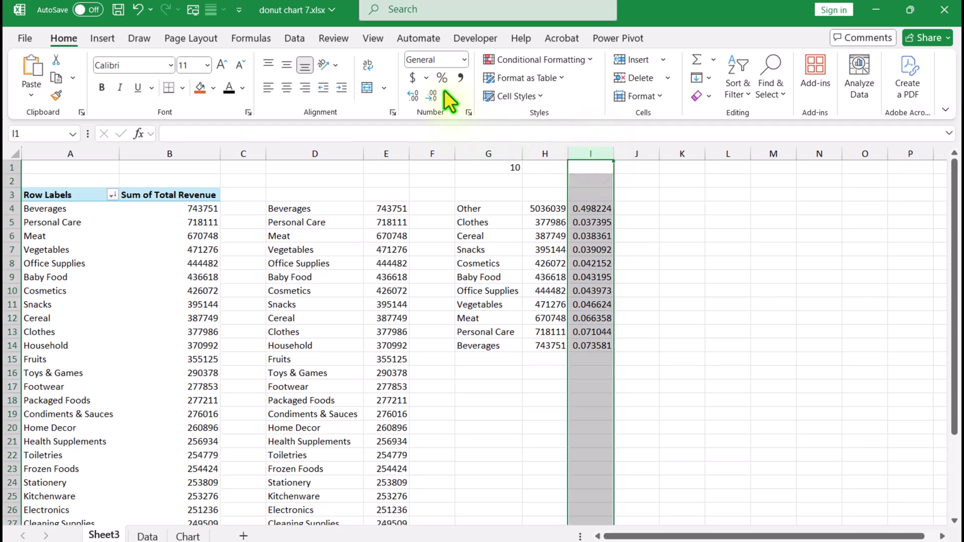
{"action": "left_click", "coordinate": [441, 77]}
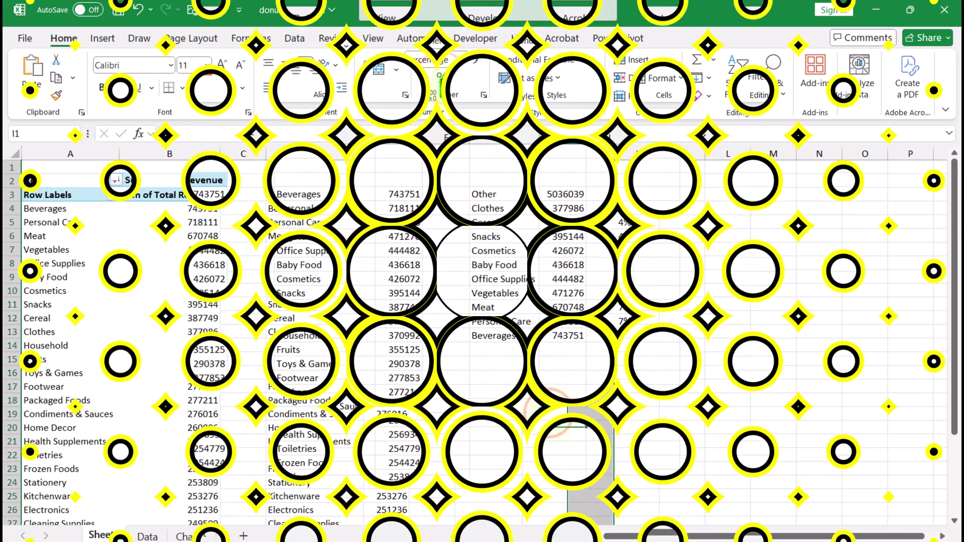
{"action": "left_click", "coordinate": [532, 421]}
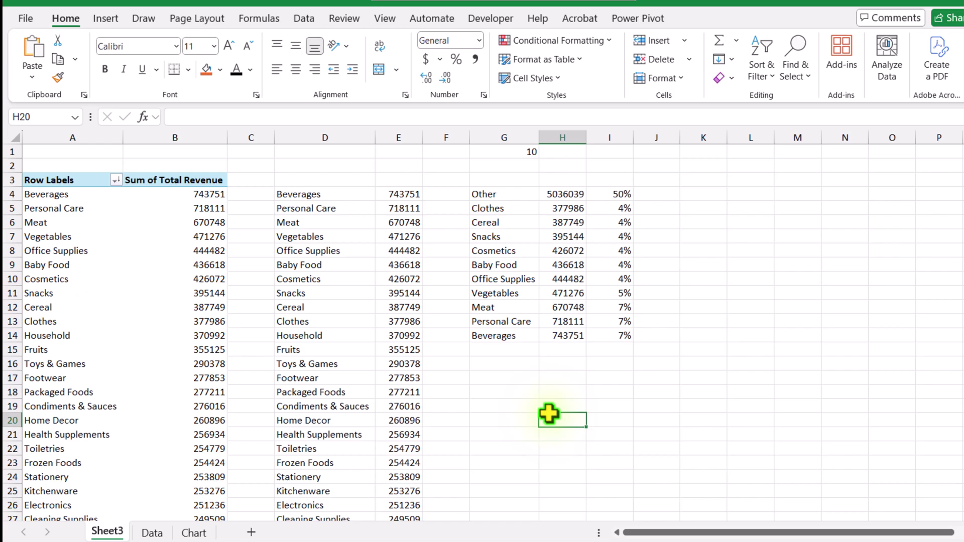
Check the label layout of the finished donut on the Chart sheet and widen column J on Sheet3.
{"action": "left_click", "coordinate": [195, 533]}
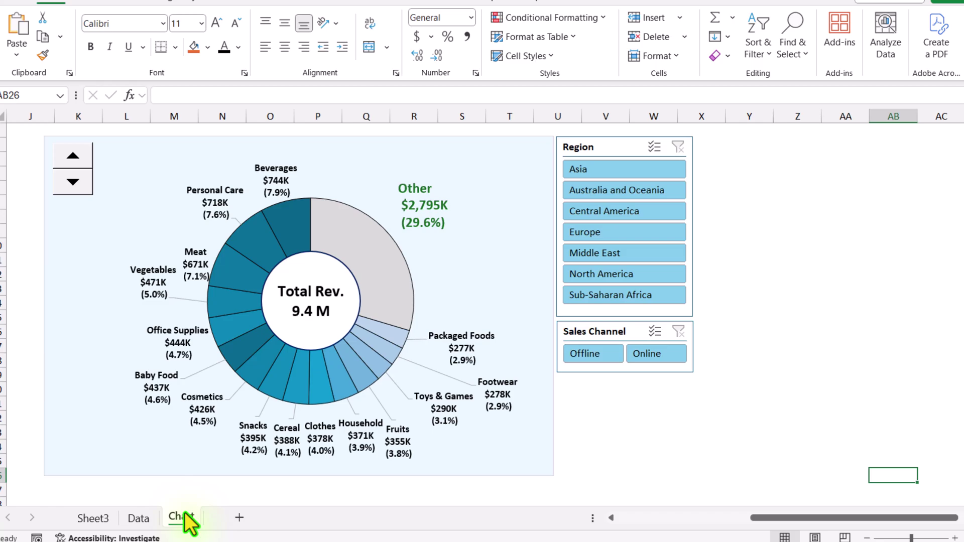
{"action": "left_click", "coordinate": [93, 518]}
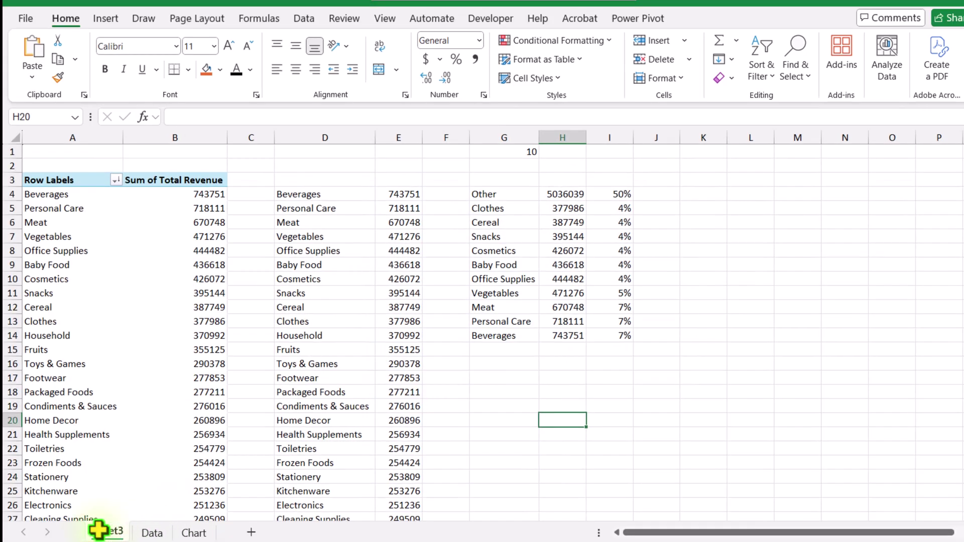
{"action": "left_click_drag", "start_coordinate": [680, 138], "coordinate": [814, 142]}
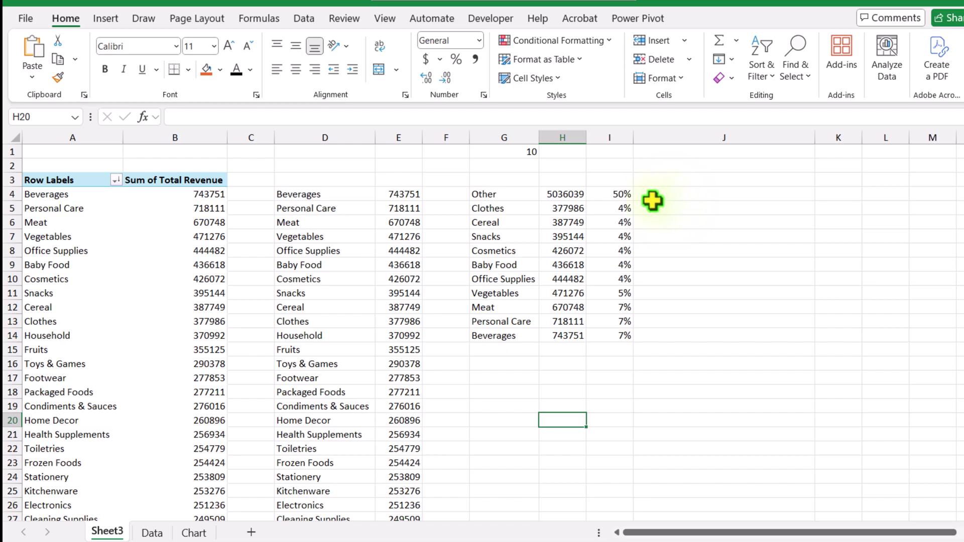
Enter =CHOOSECOLS(G4#,1) in J4 to return the item names of the stacked list.
{"action": "left_click", "coordinate": [516, 195]}
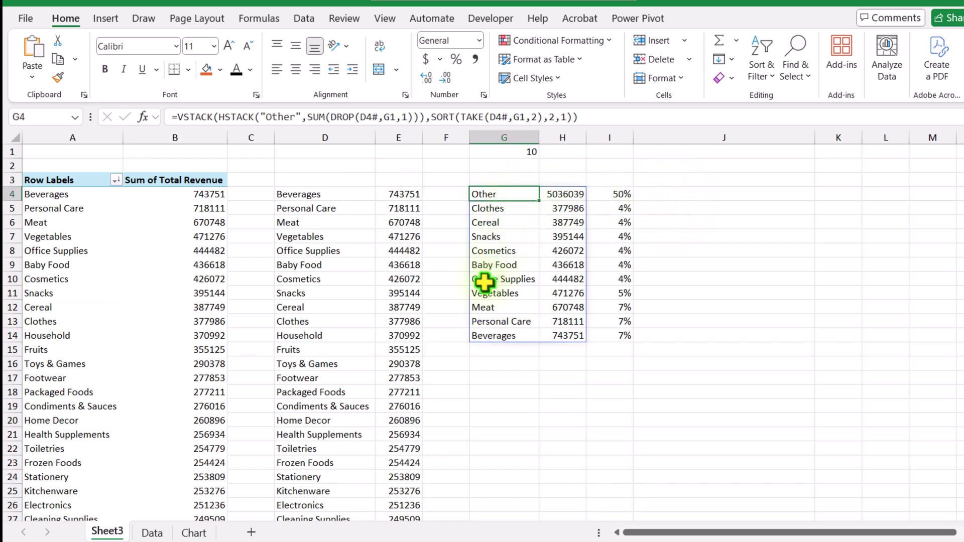
{"action": "left_click", "coordinate": [675, 197]}
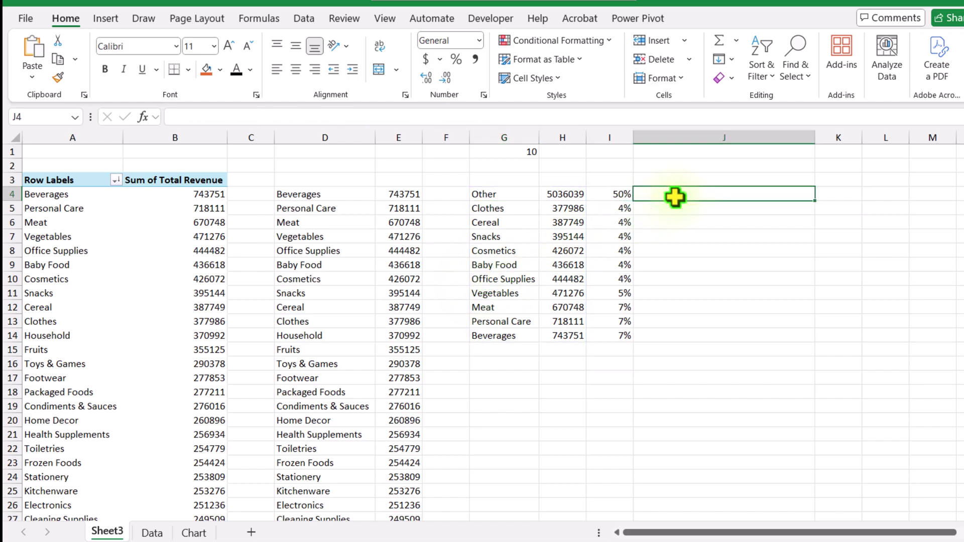
{"action": "type", "text": "="}
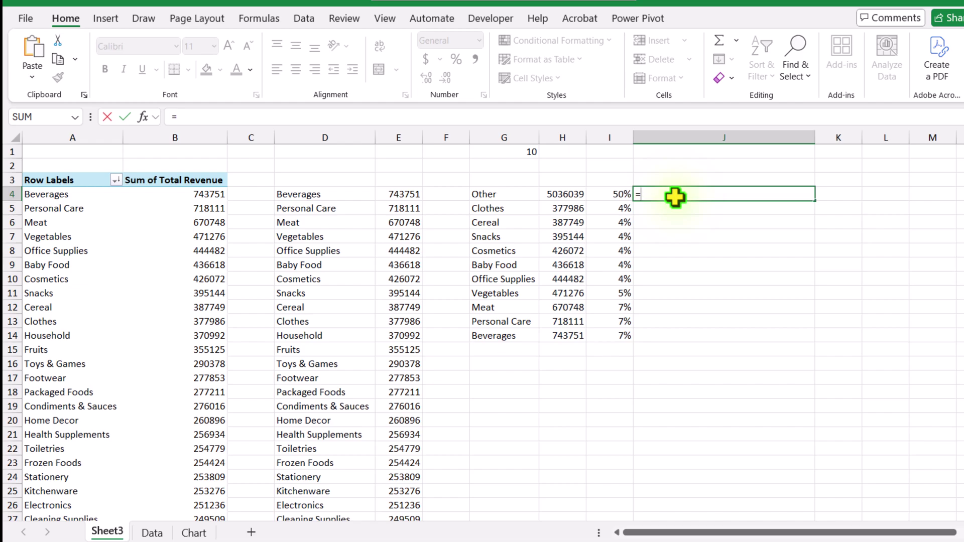
{"action": "type", "text": "cho"}
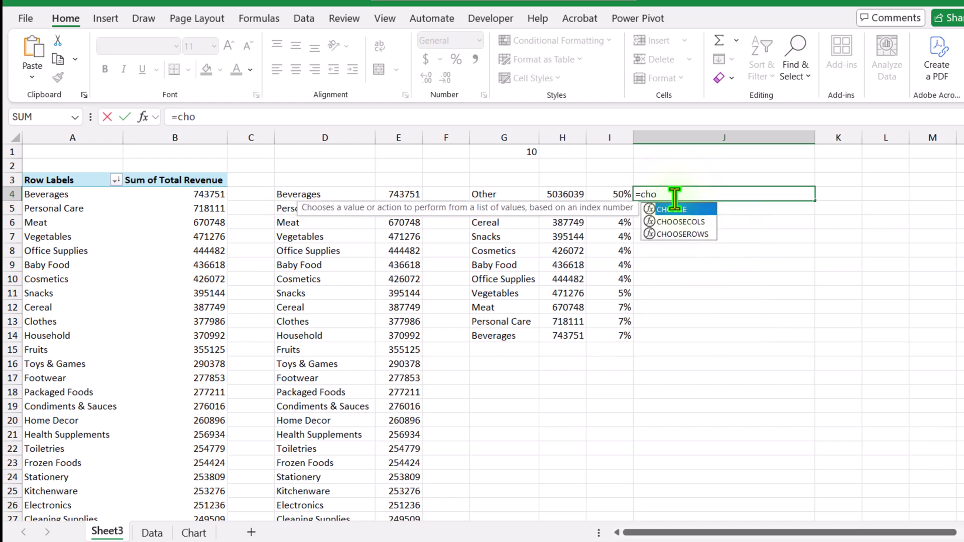
{"action": "double_click", "coordinate": [680, 221]}
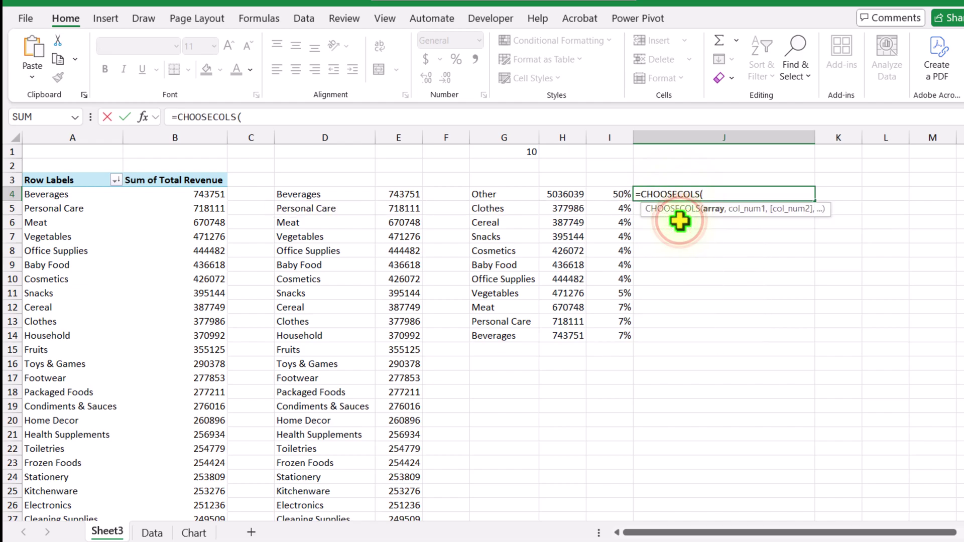
{"action": "left_click", "coordinate": [507, 197]}
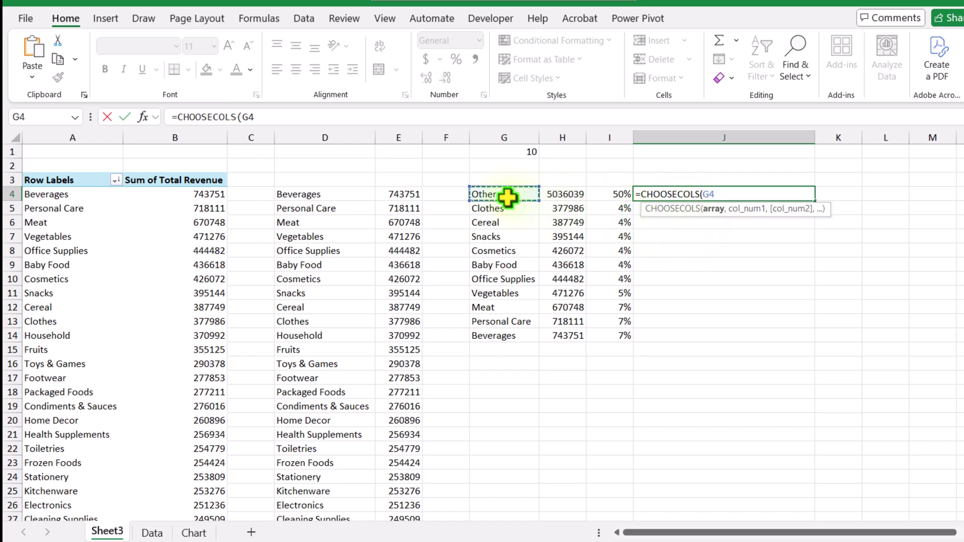
{"action": "type", "text": "#"}
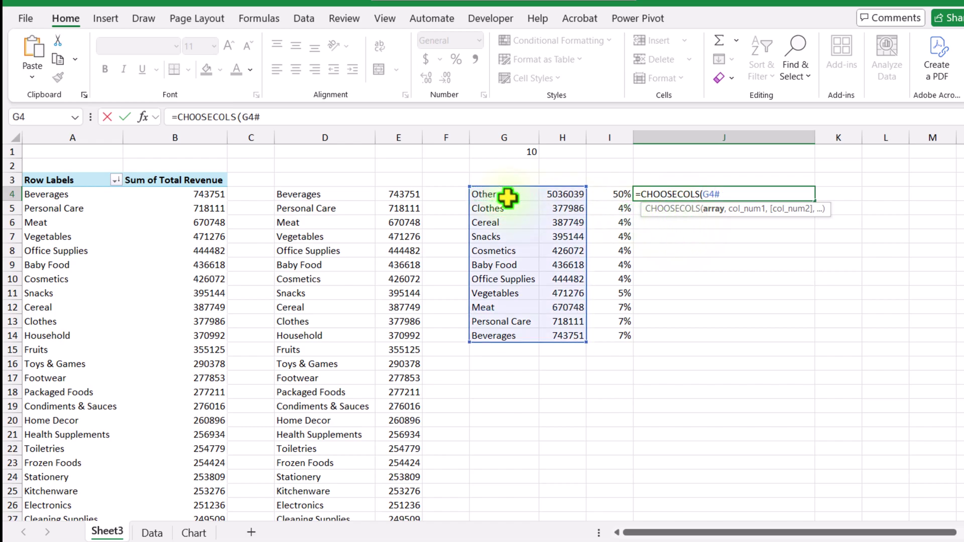
{"action": "type", "text": ","}
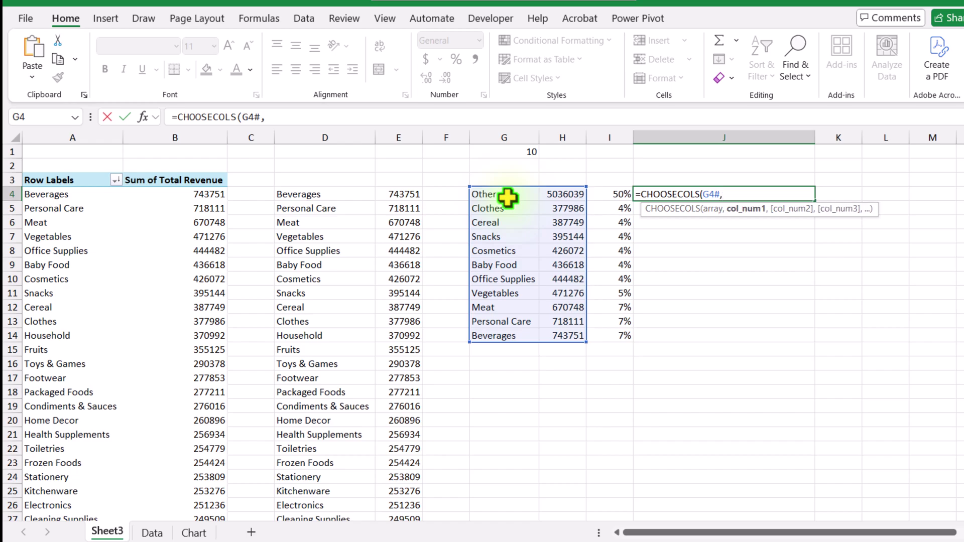
{"action": "type", "text": "1)"}
{"action": "key", "text": "Return"}
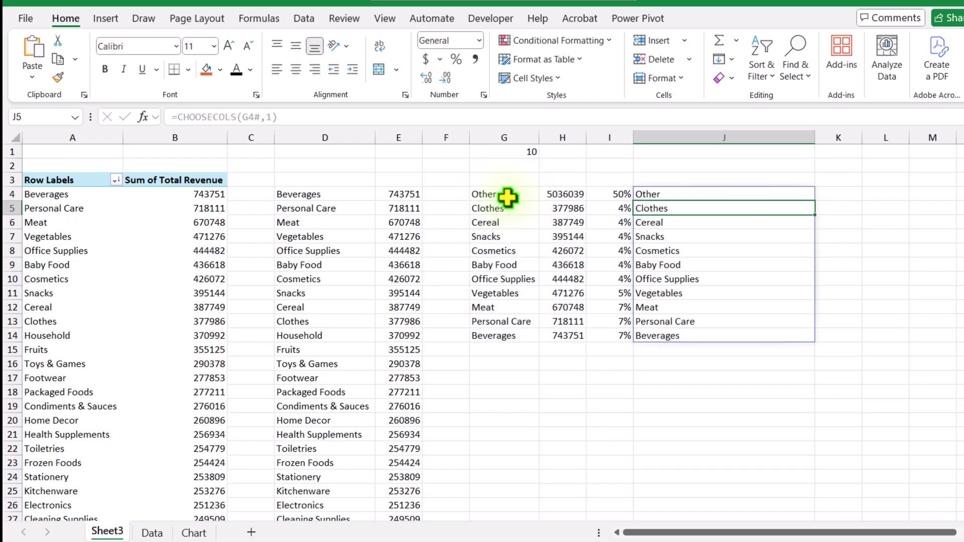
Copy the CHOOSECOLS expression from J4's formula without its equals sign and append a line break to the formula with &CHAR(10).
{"action": "left_click", "coordinate": [713, 195]}
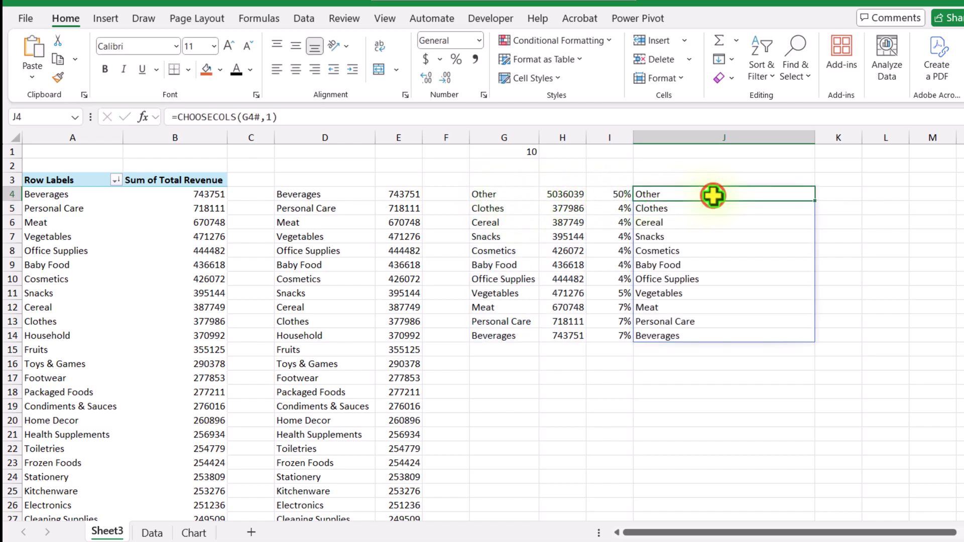
{"action": "left_click_drag", "start_coordinate": [287, 117], "coordinate": [175, 121]}
{"action": "key", "text": "ctrl+c"}
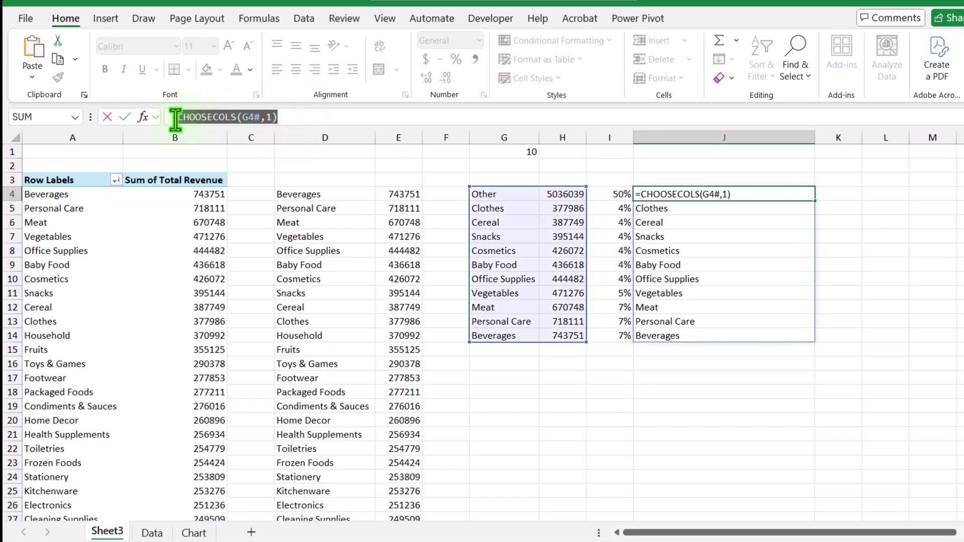
{"action": "left_click", "coordinate": [300, 120]}
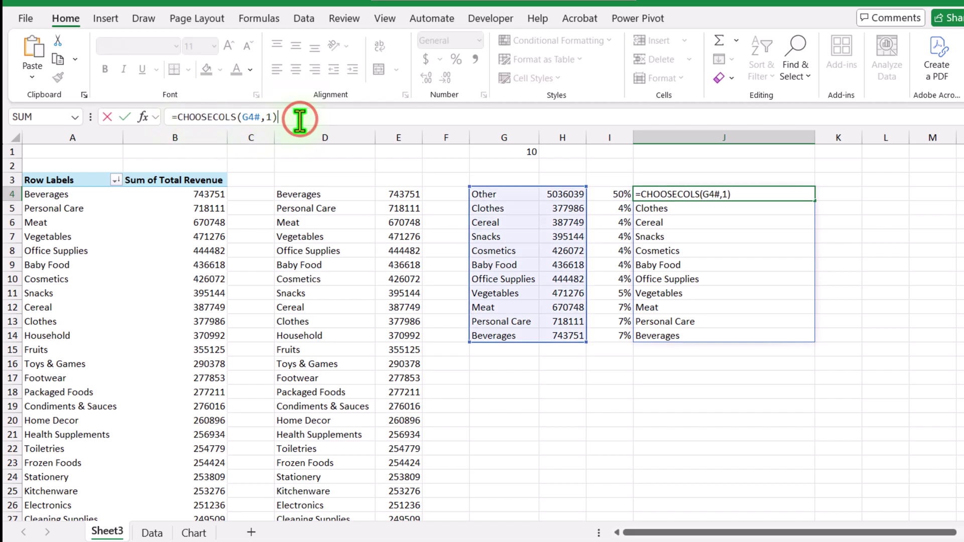
{"action": "type", "text": "&Char"}
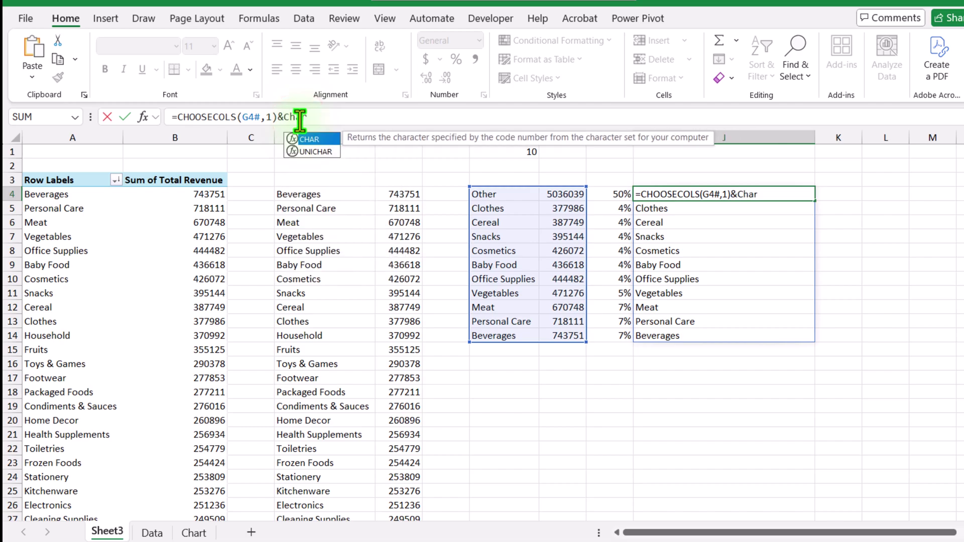
{"action": "type", "text": "(10)"}
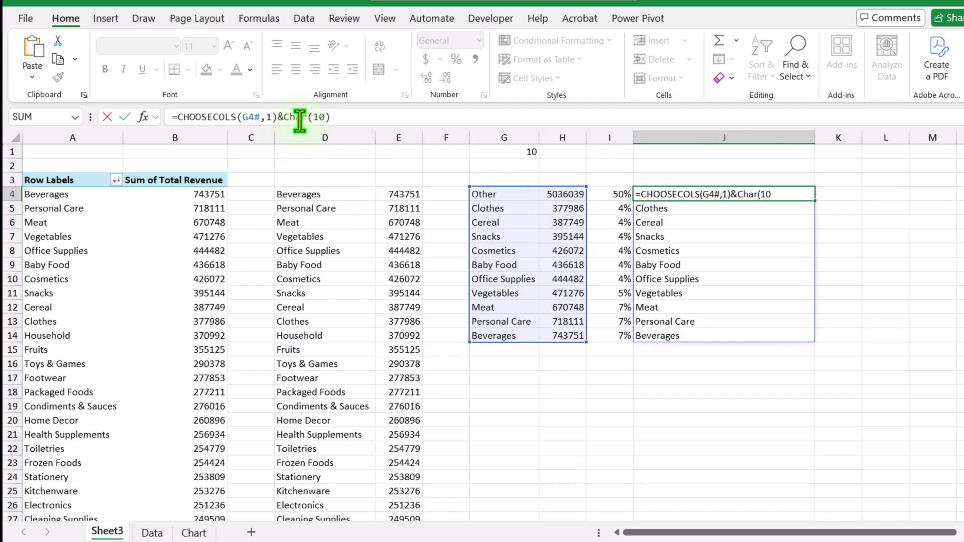
Append the revenue in thousands of dollars to J4's label formula with &TEXT(CHOOSECOLS(G4#,2),"$#,").
{"action": "type", "text": "&Text"}
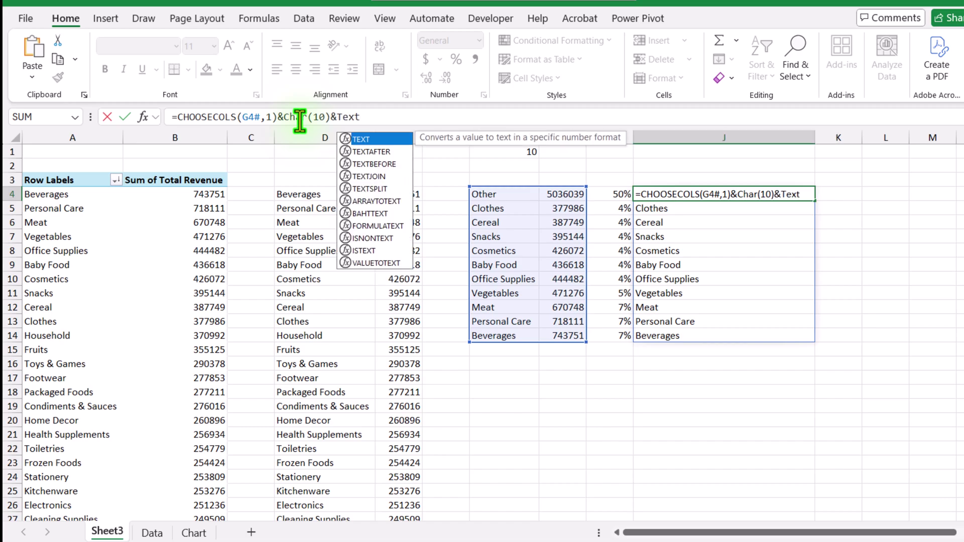
{"action": "type", "text": "("}
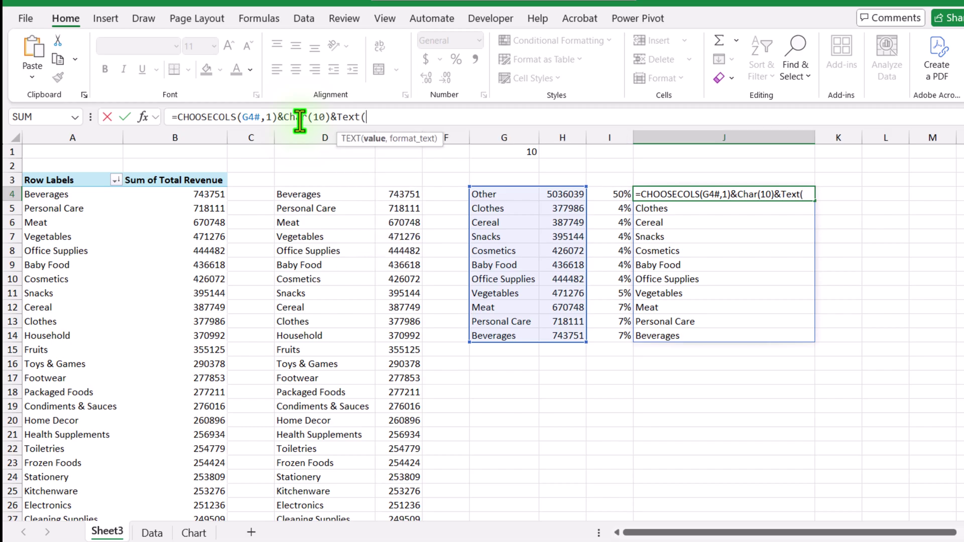
{"action": "key", "text": "ctrl+v"}
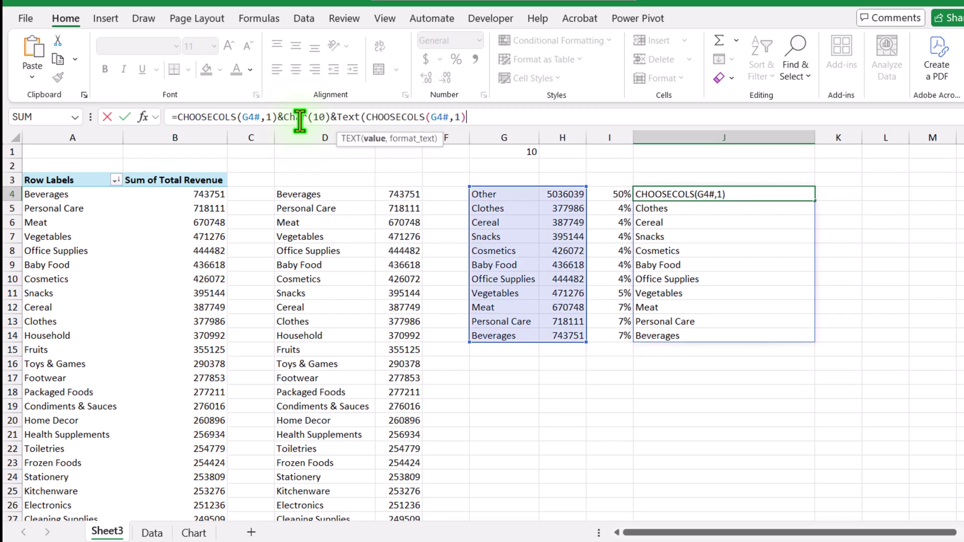
{"action": "left_click", "coordinate": [460, 120]}
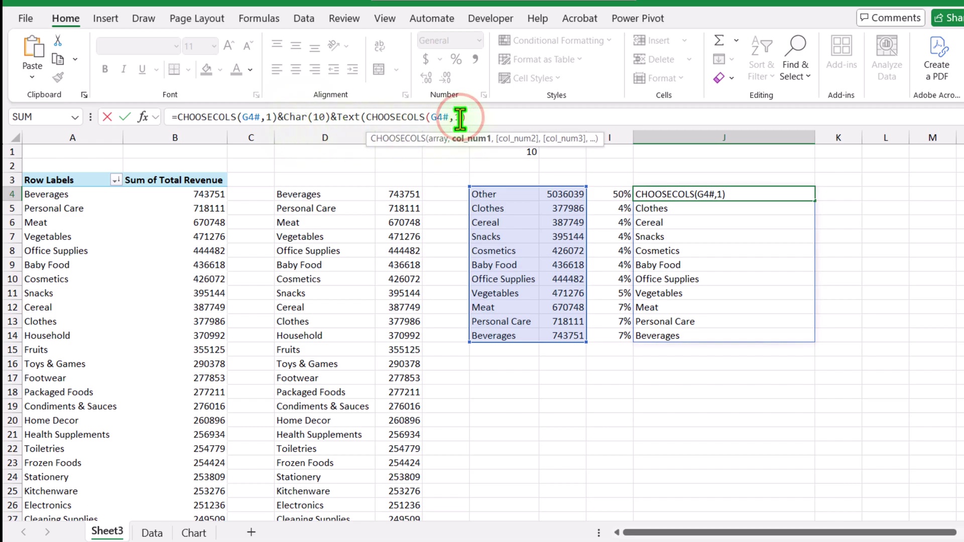
{"action": "key", "text": "BackSpace"}
{"action": "type", "text": "2"}
{"action": "key", "text": "Right"}
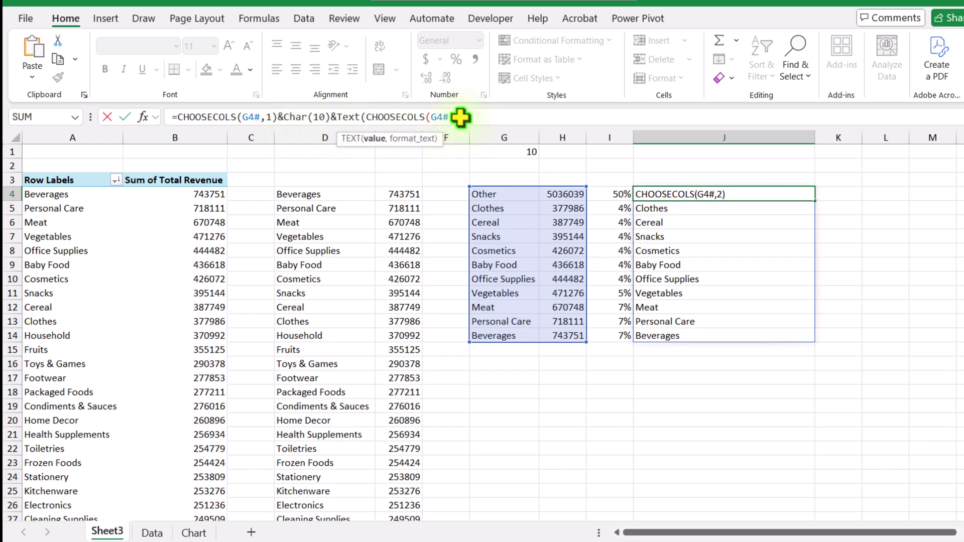
{"action": "type", "text": ",\"$#"}
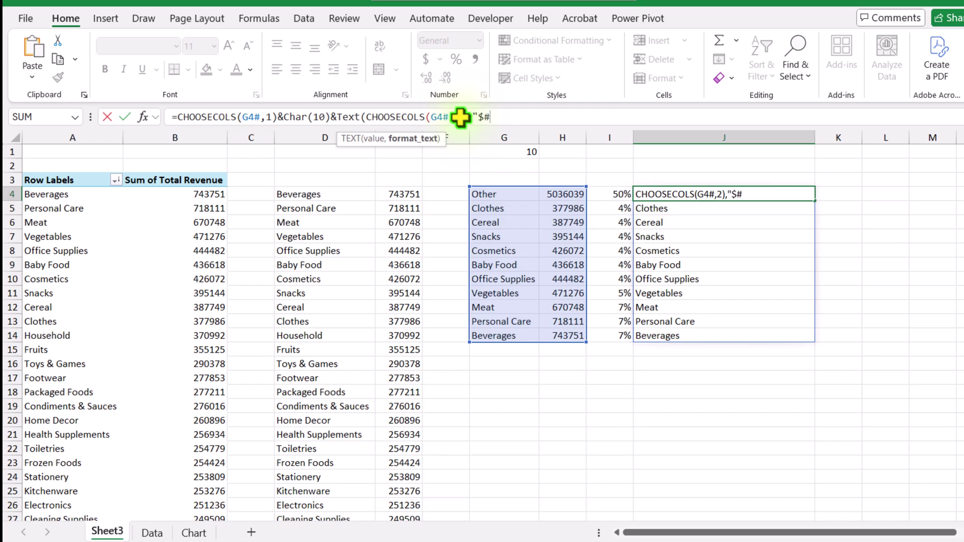
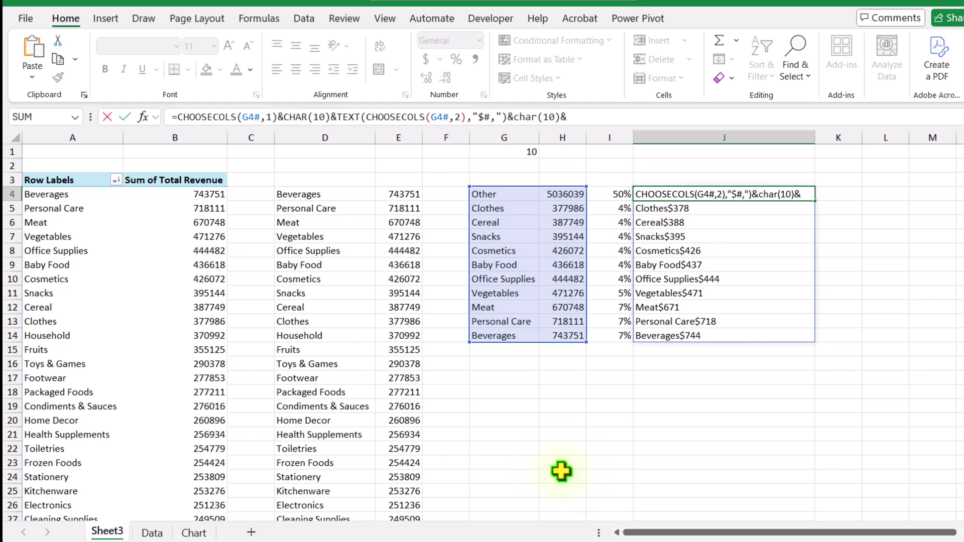
Complete J4's label formula by appending the share as a one-decimal percentage with TEXT(I4#,"0.0%").
{"action": "type", "text": "Text"}
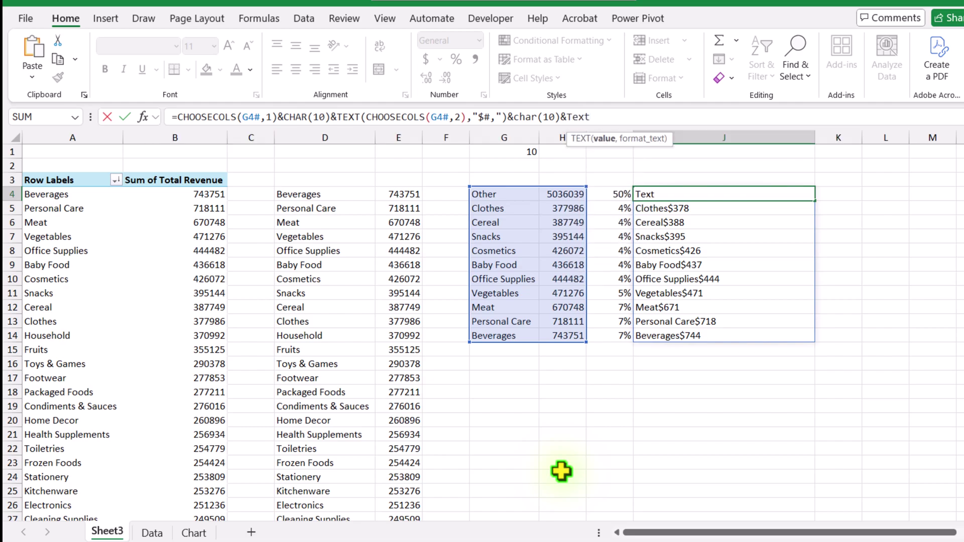
{"action": "type", "text": "("}
{"action": "left_click", "coordinate": [613, 196]}
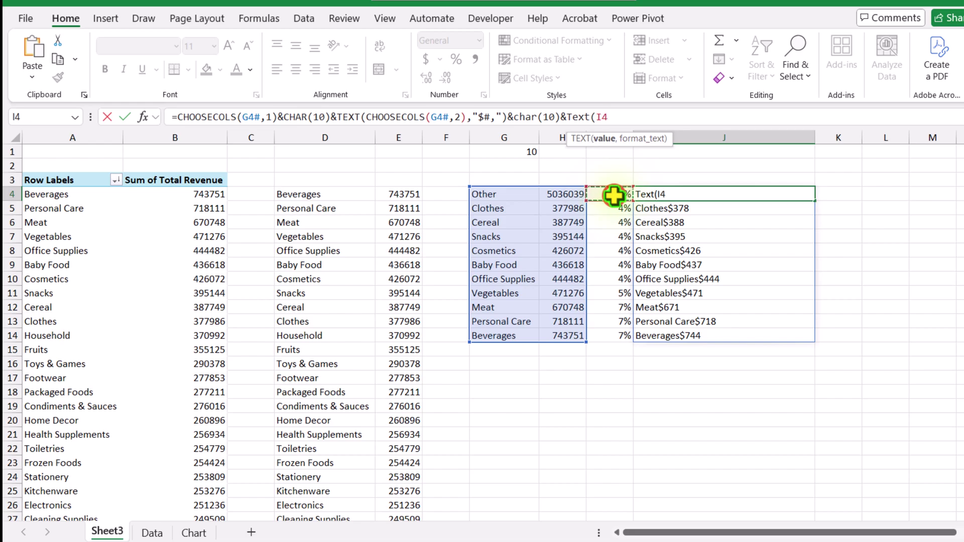
{"action": "type", "text": "#"}
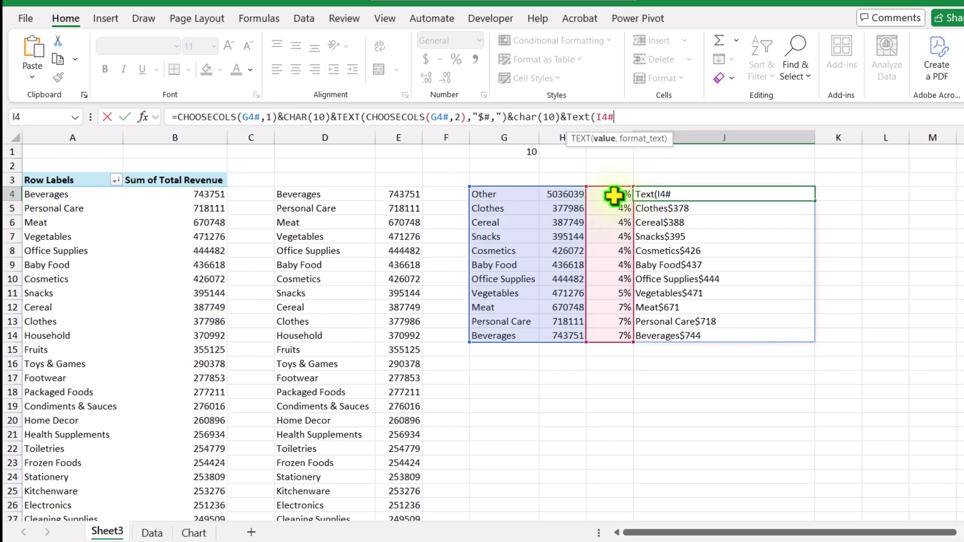
{"action": "type", "text": ","}
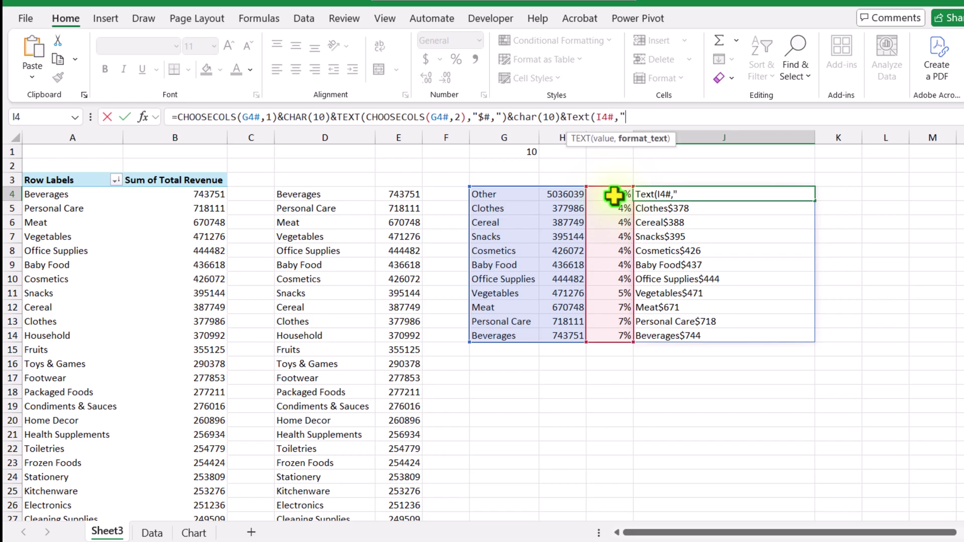
{"action": "type", "text": "\"0.0%\")"}
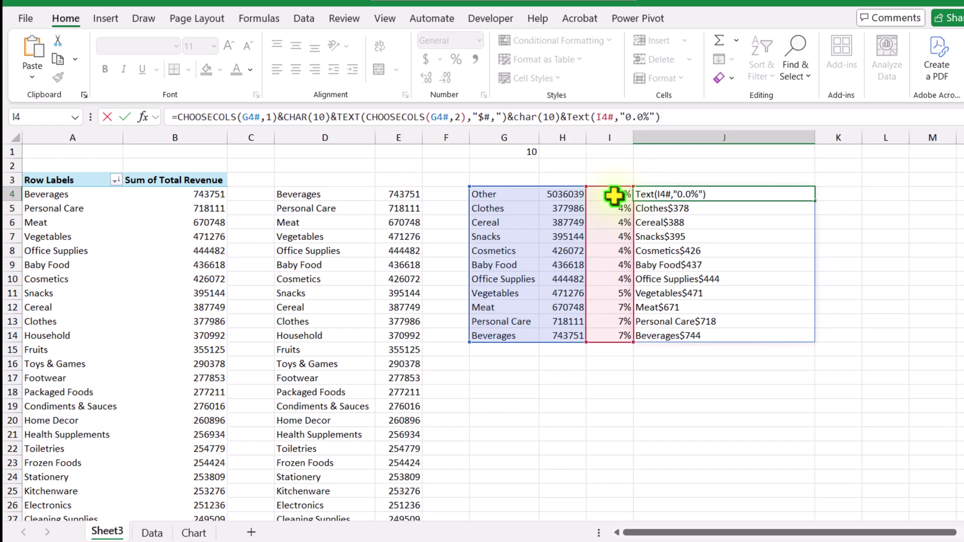
{"action": "key", "text": "Return"}
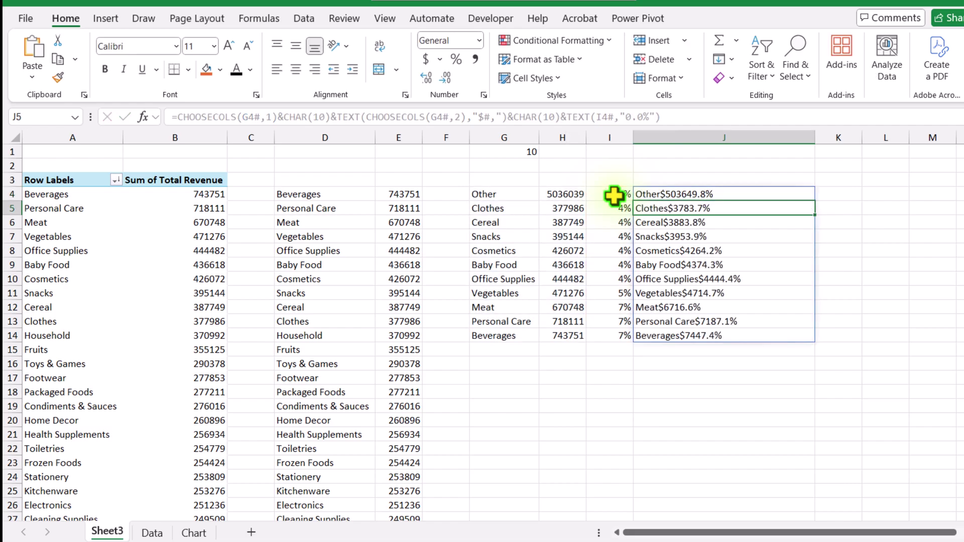
Enclose the percentage part of J4's label formula in parentheses using "("& before and &")" after the last TEXT function.
{"action": "left_click", "coordinate": [670, 196]}
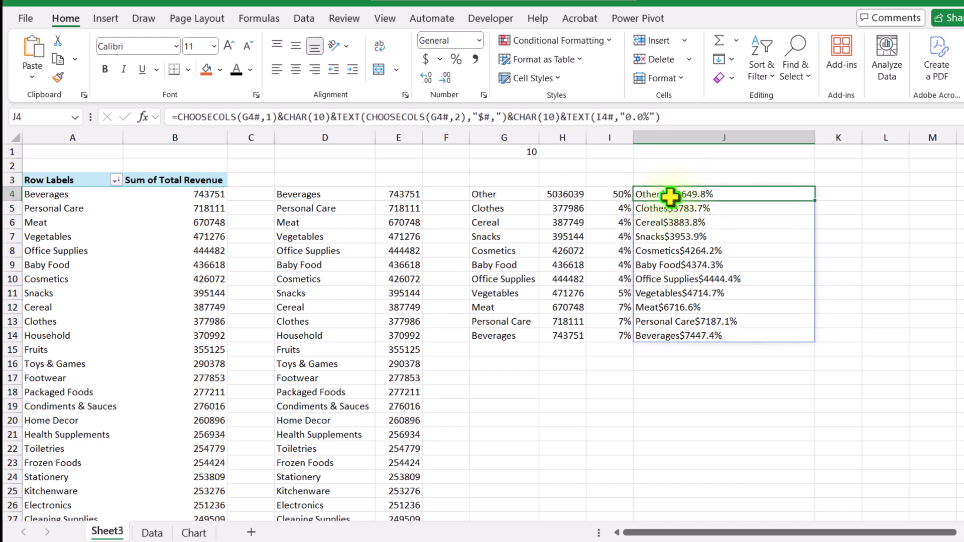
{"action": "left_click", "coordinate": [565, 120]}
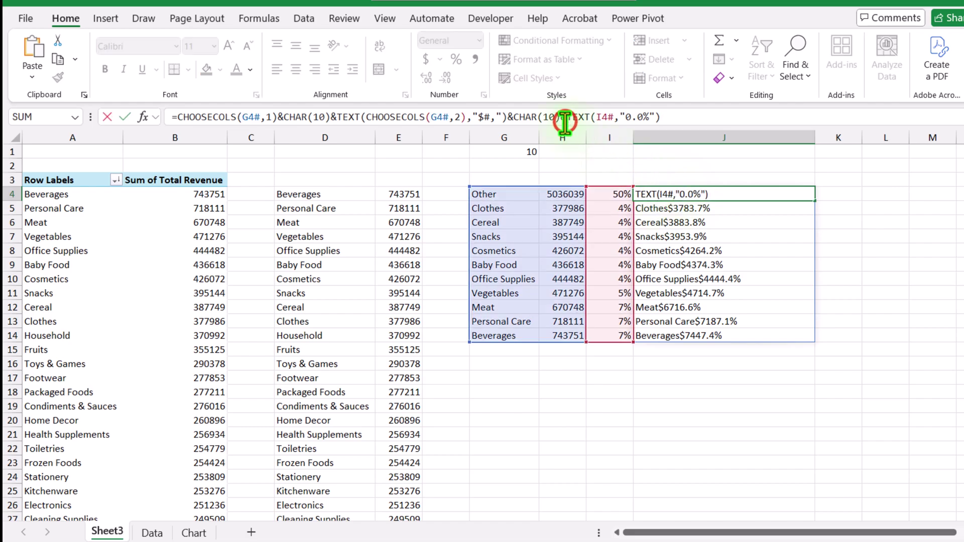
{"action": "type", "text": "\""}
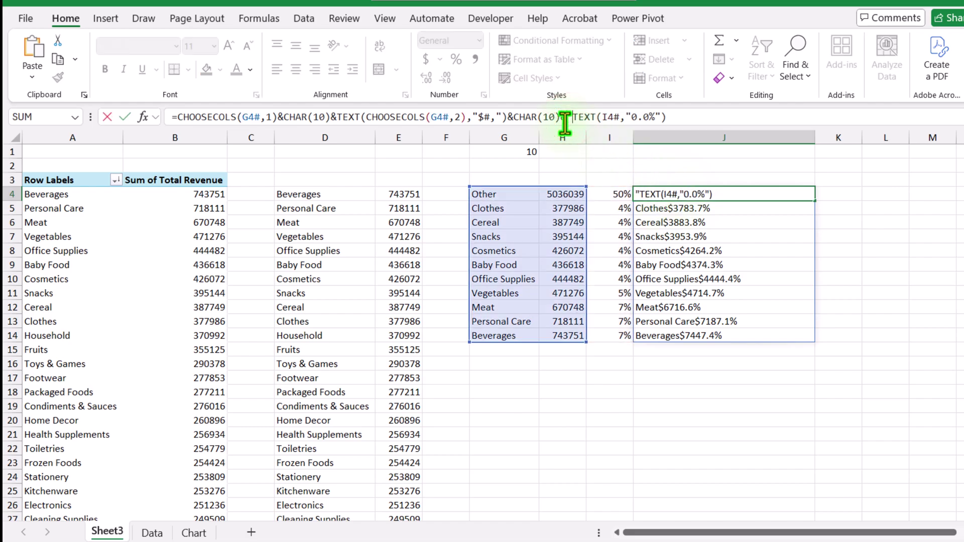
{"action": "type", "text": "(\""}
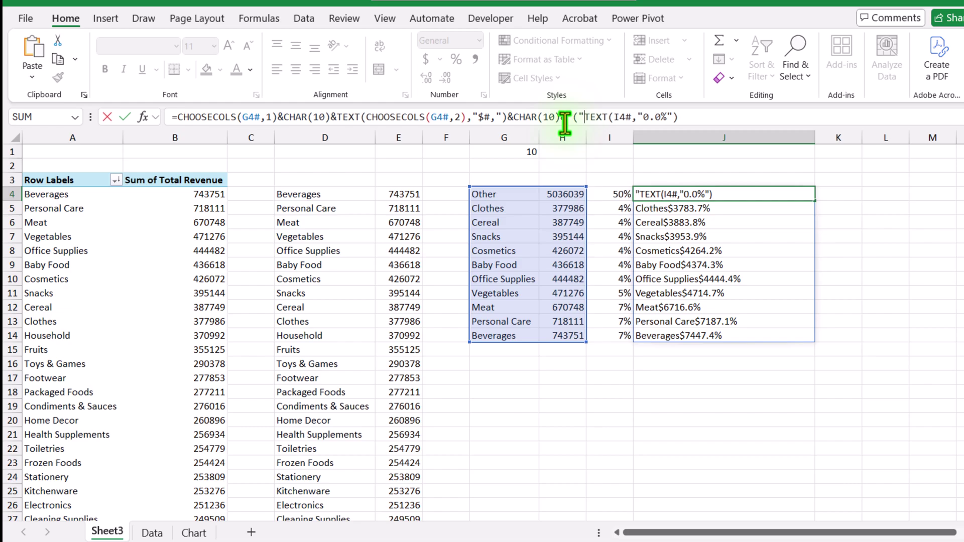
{"action": "type", "text": "&"}
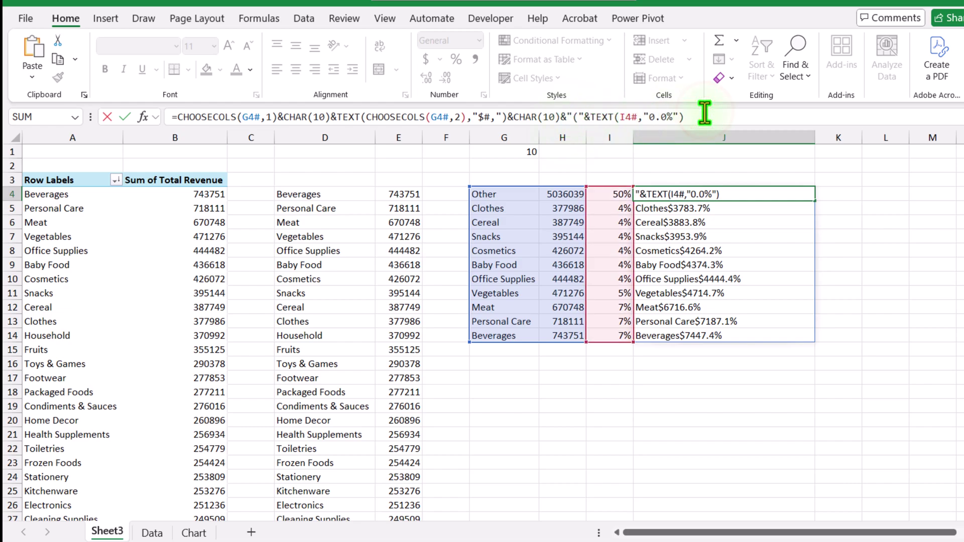
{"action": "type", "text": "&"}
{"action": "key", "text": "Return"}
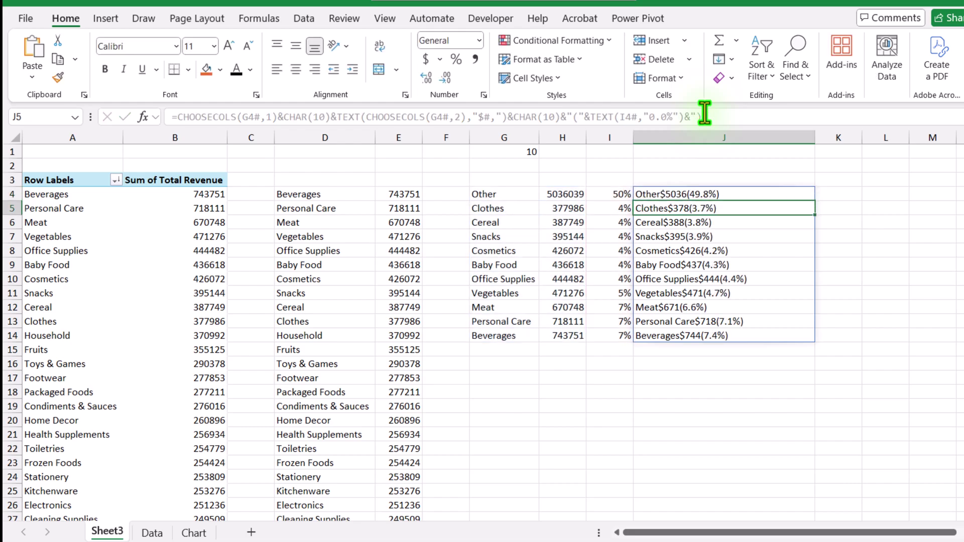
Append a line break to the end of J4's label formula with &CHAR(10).
{"action": "left_click", "coordinate": [686, 194]}
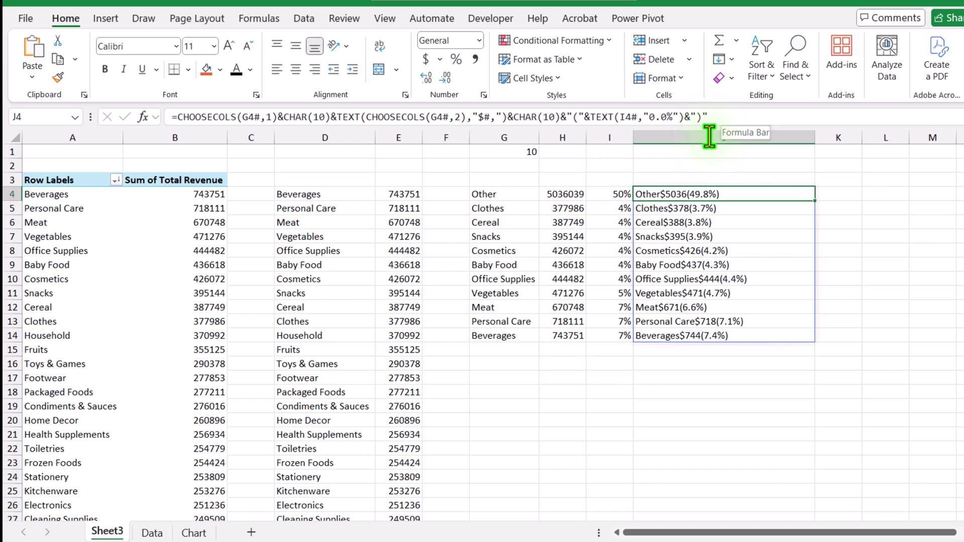
{"action": "left_click", "coordinate": [721, 117]}
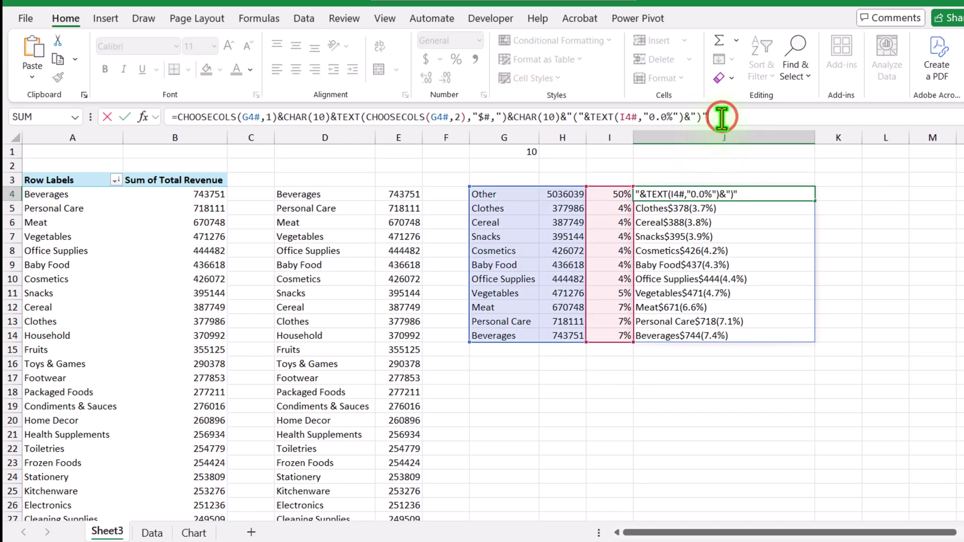
{"action": "type", "text": "&"}
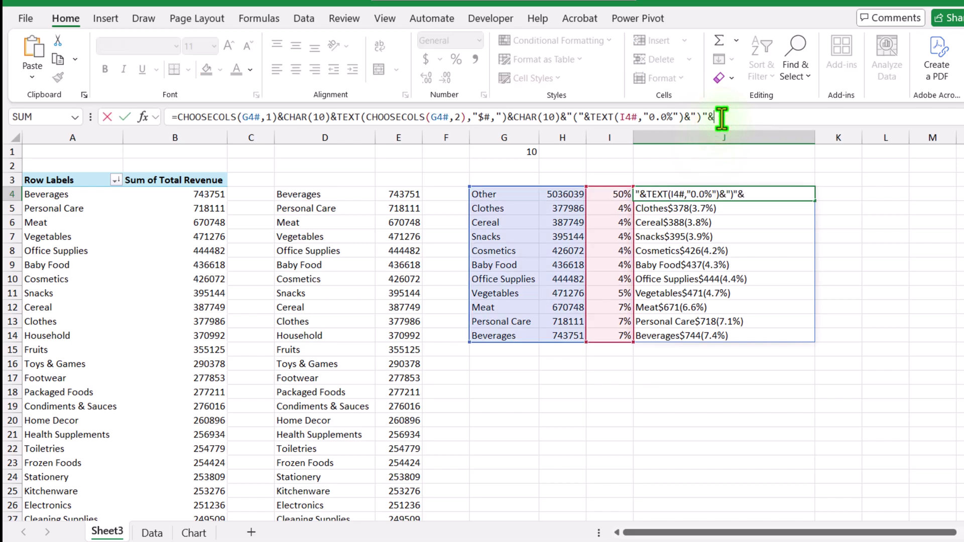
{"action": "type", "text": "char(10)"}
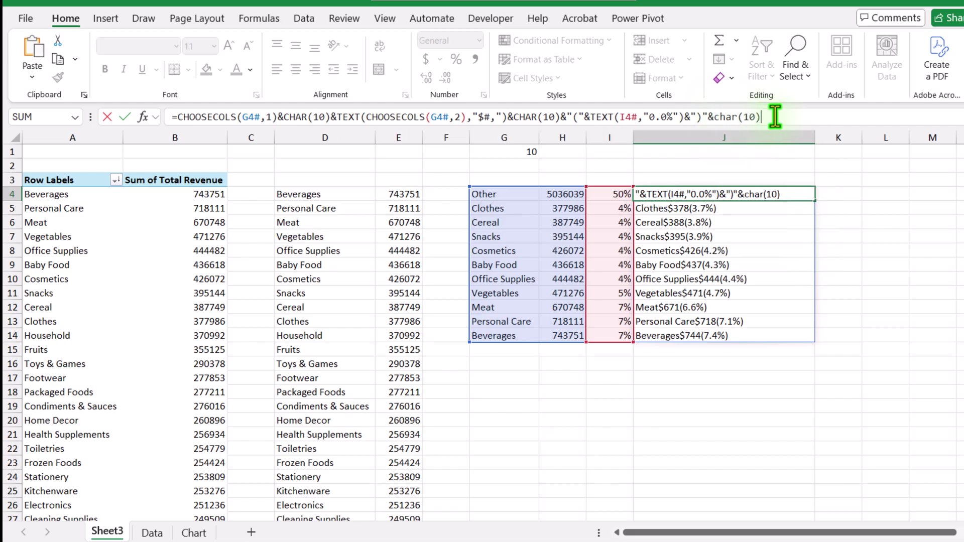
Copy the trailing CHAR(10) and insert it with & directly after the equals sign of J4's label formula.
{"action": "left_click_drag", "start_coordinate": [787, 117], "coordinate": [713, 116]}
{"action": "key", "text": "ctrl+c"}
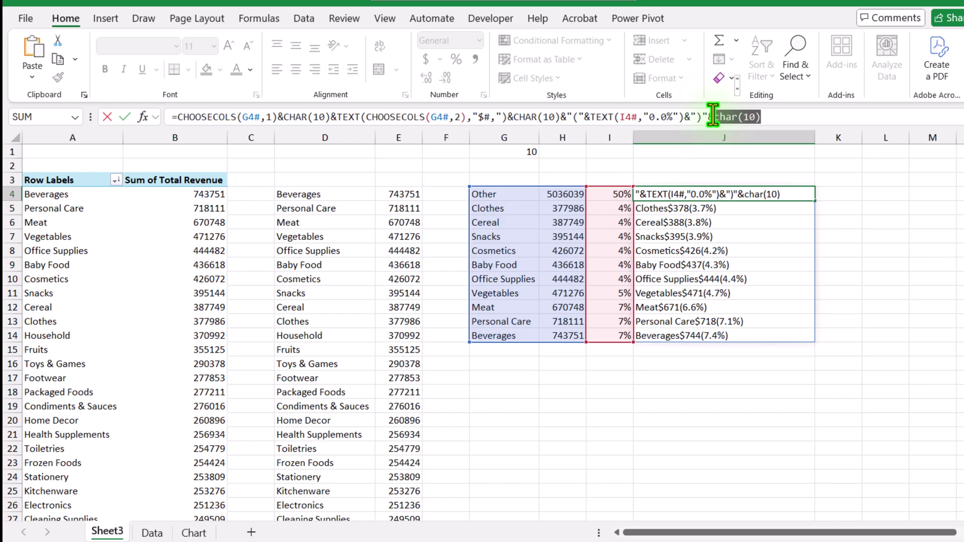
{"action": "left_click", "coordinate": [179, 117]}
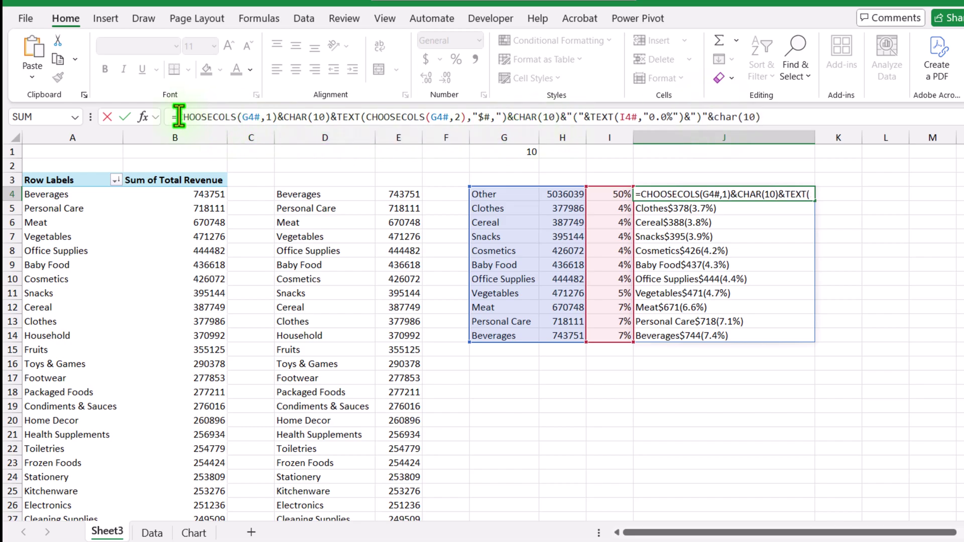
{"action": "key", "text": "ctrl+v"}
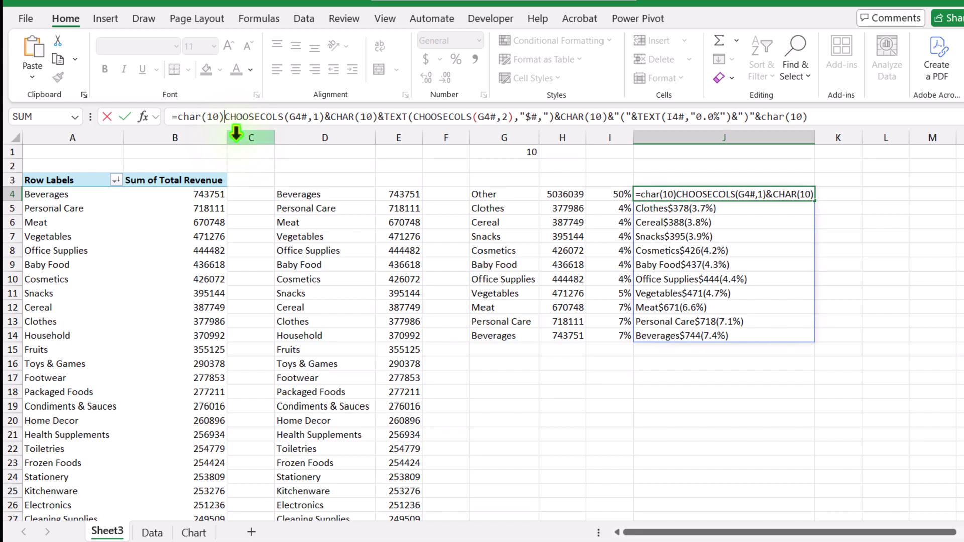
{"action": "type", "text": "&"}
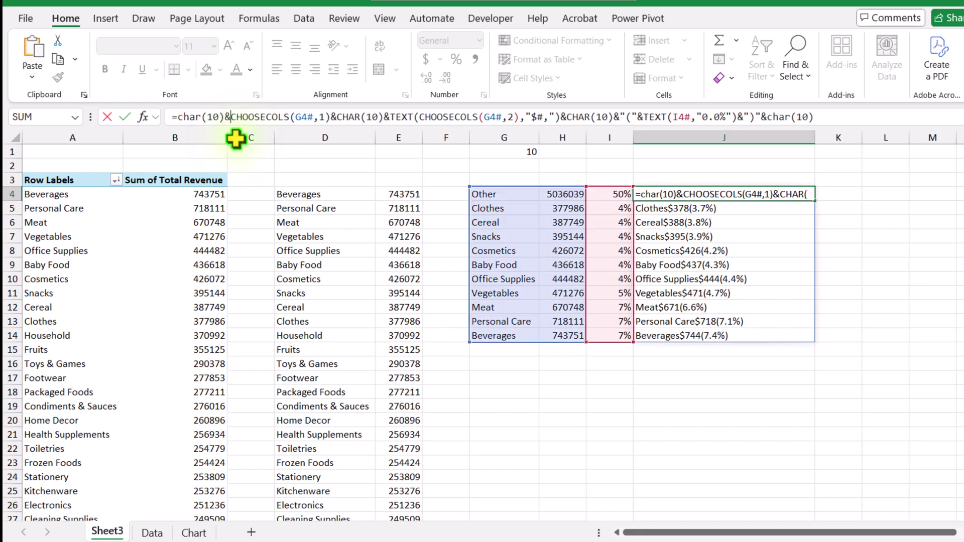
{"action": "key", "text": "Return"}
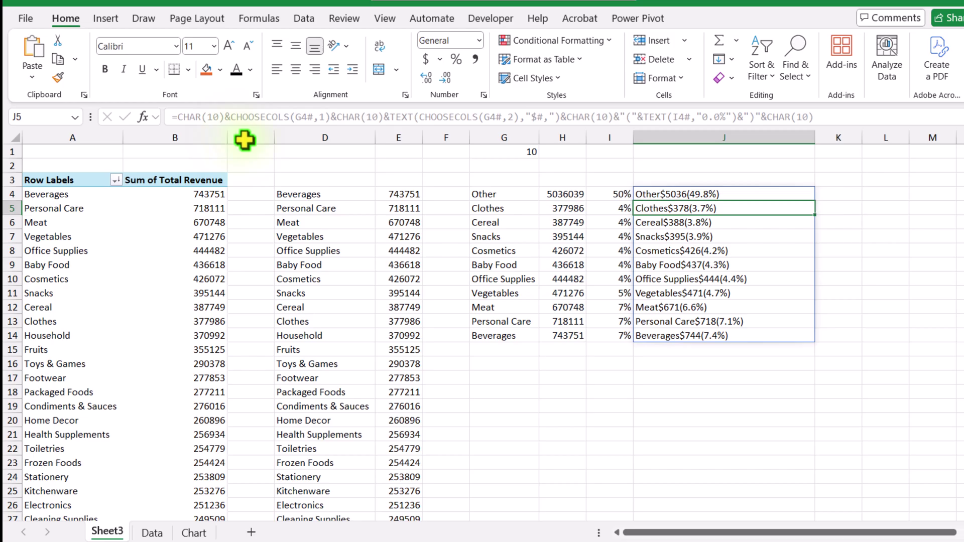
{"action": "left_click", "coordinate": [684, 195]}
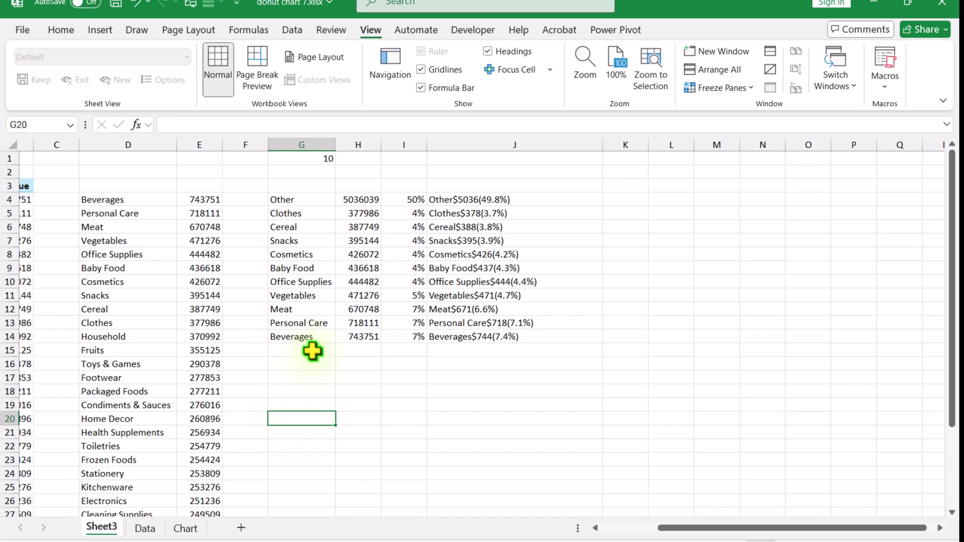
Set the top-N count in G1 to 15.
{"action": "left_click", "coordinate": [293, 161]}
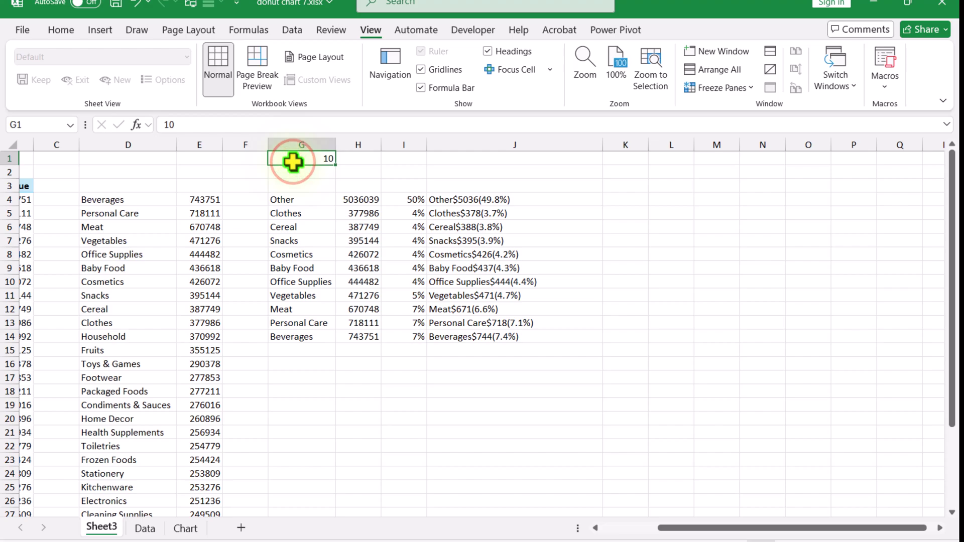
{"action": "type", "text": "15"}
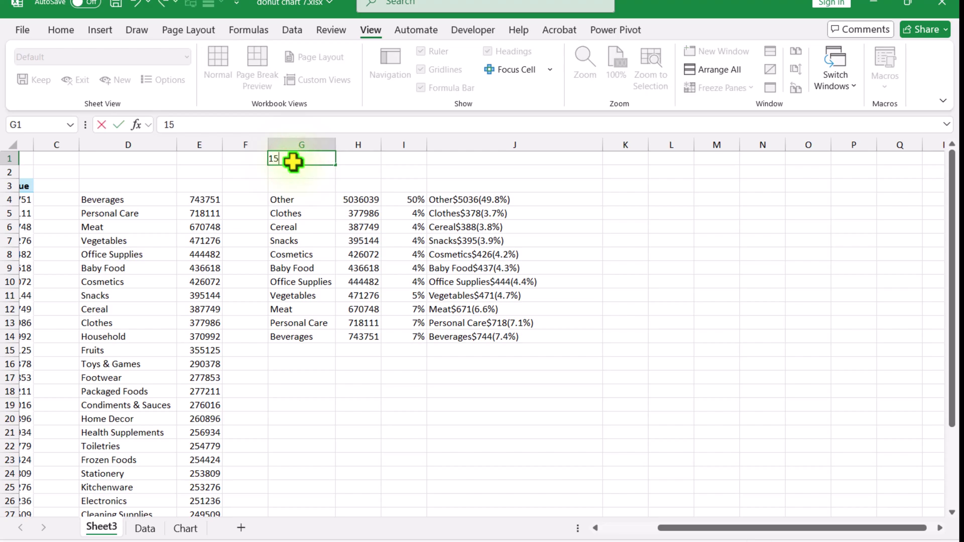
{"action": "key", "text": "Return"}
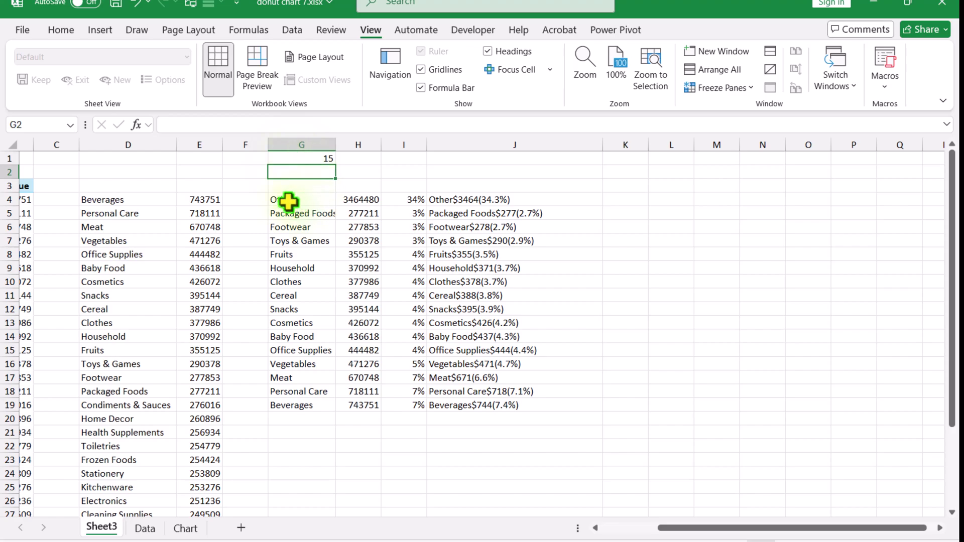
Insert a 2-D pie chart from the stacked list in G4:H19 and cut it from Sheet3.
{"action": "left_click_drag", "start_coordinate": [288, 200], "coordinate": [356, 405]}
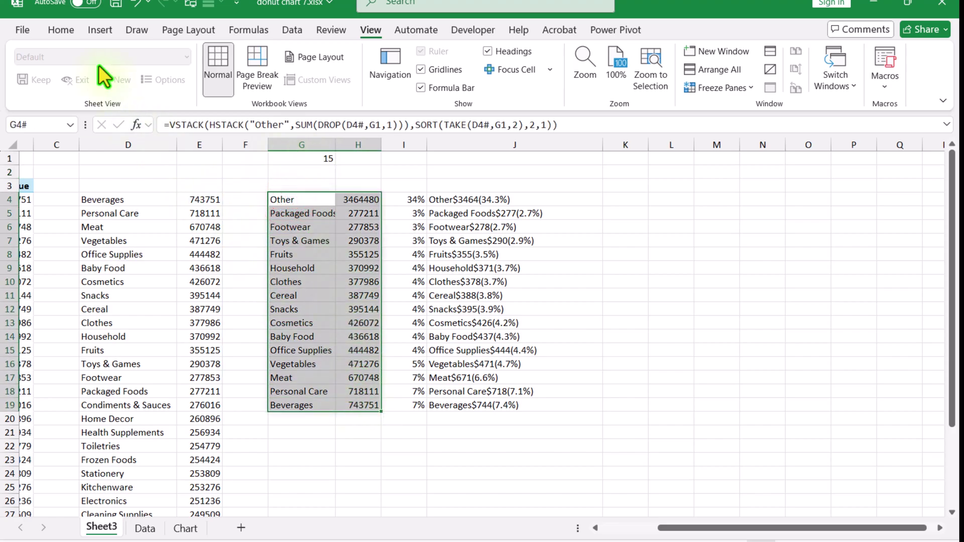
{"action": "left_click", "coordinate": [95, 32]}
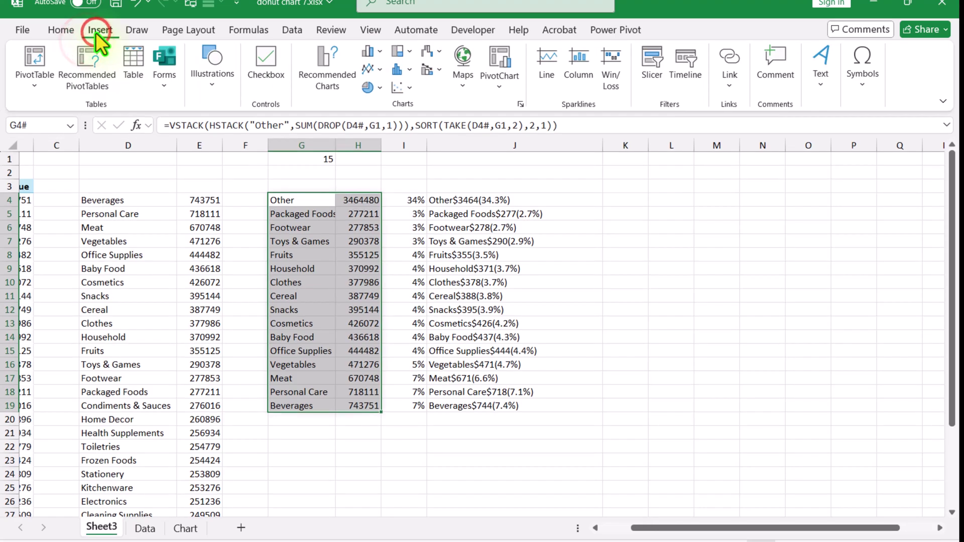
{"action": "left_click", "coordinate": [380, 88]}
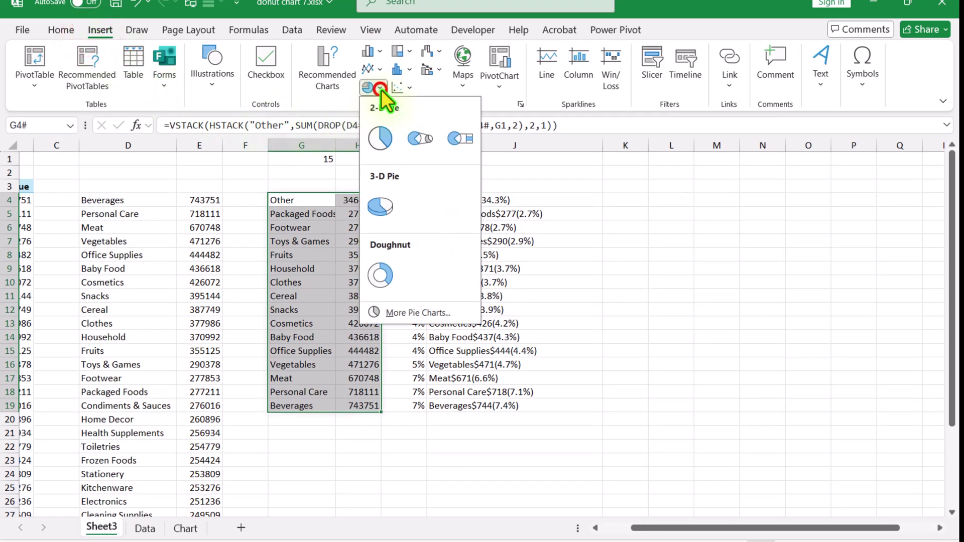
{"action": "left_click", "coordinate": [384, 135]}
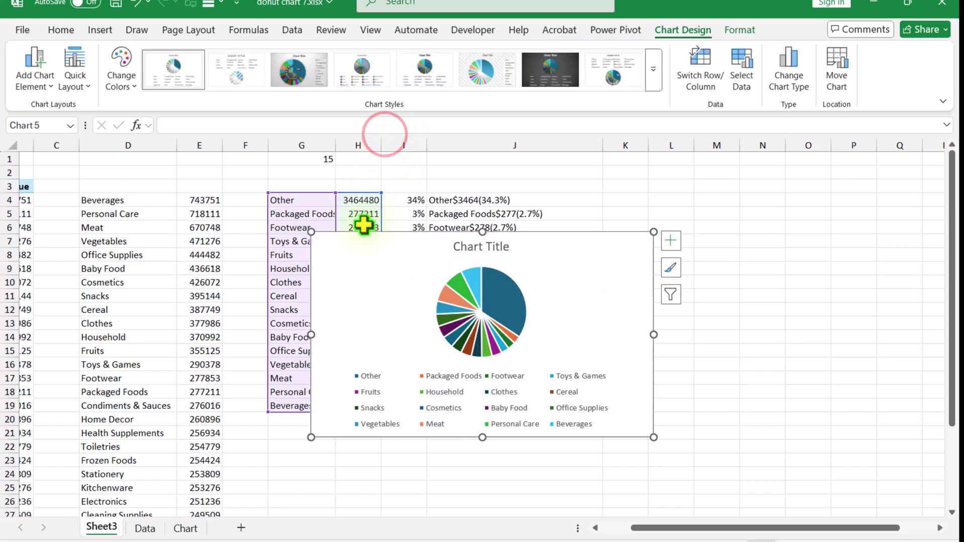
{"action": "key", "text": "Delete"}
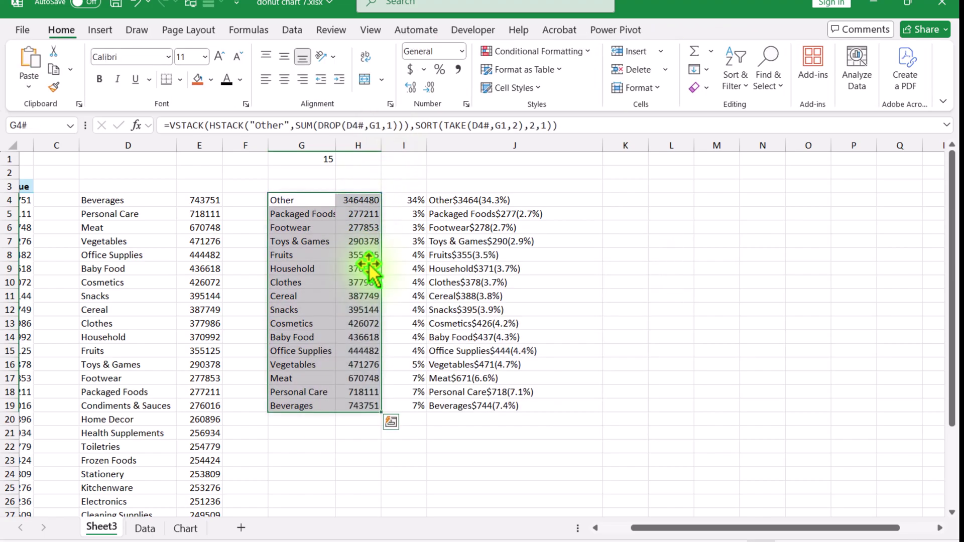
Add a new worksheet named Chart_1 and paste the cut pie chart at cell B3.
{"action": "left_click", "coordinate": [241, 528]}
{"action": "right_click", "coordinate": [159, 530]}
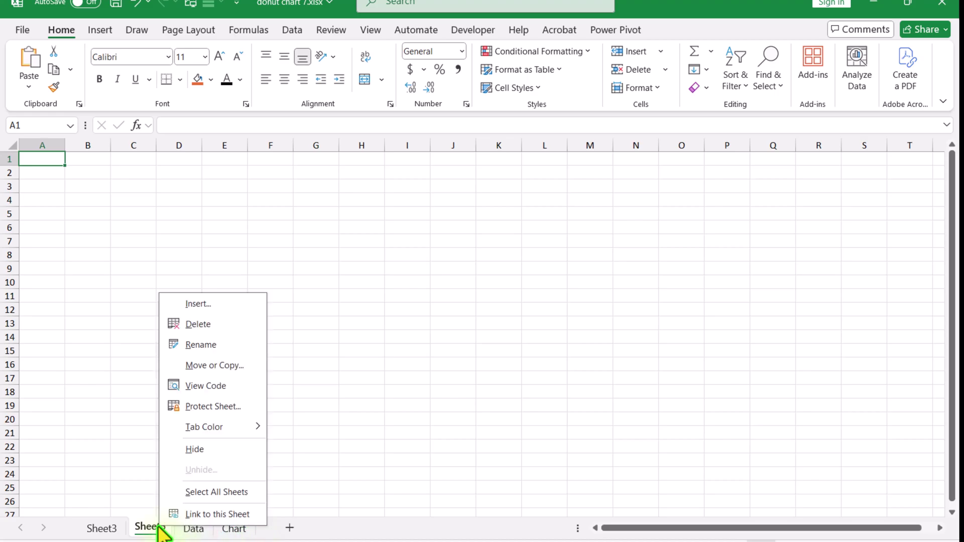
{"action": "left_click", "coordinate": [205, 345]}
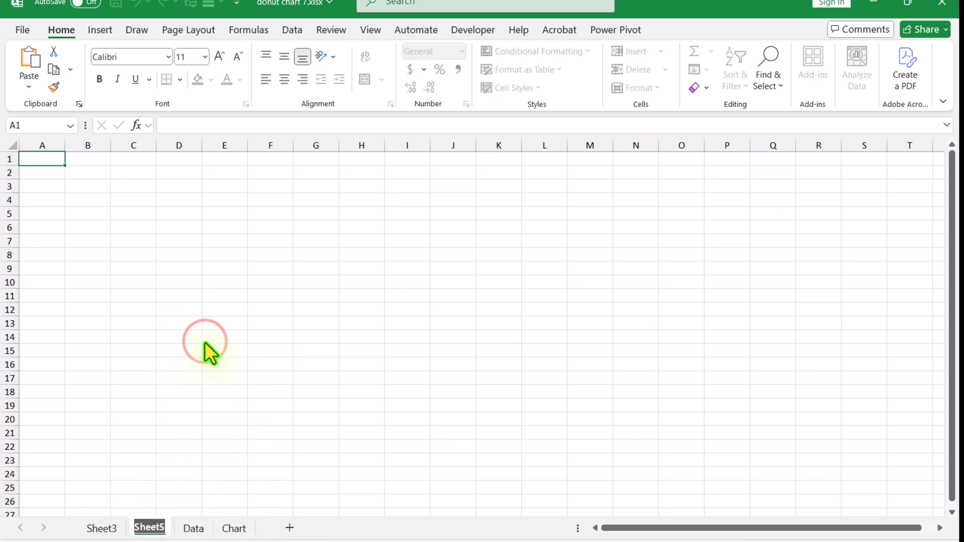
{"action": "type", "text": "Chart_1"}
{"action": "left_click", "coordinate": [169, 292]}
{"action": "left_click", "coordinate": [86, 190]}
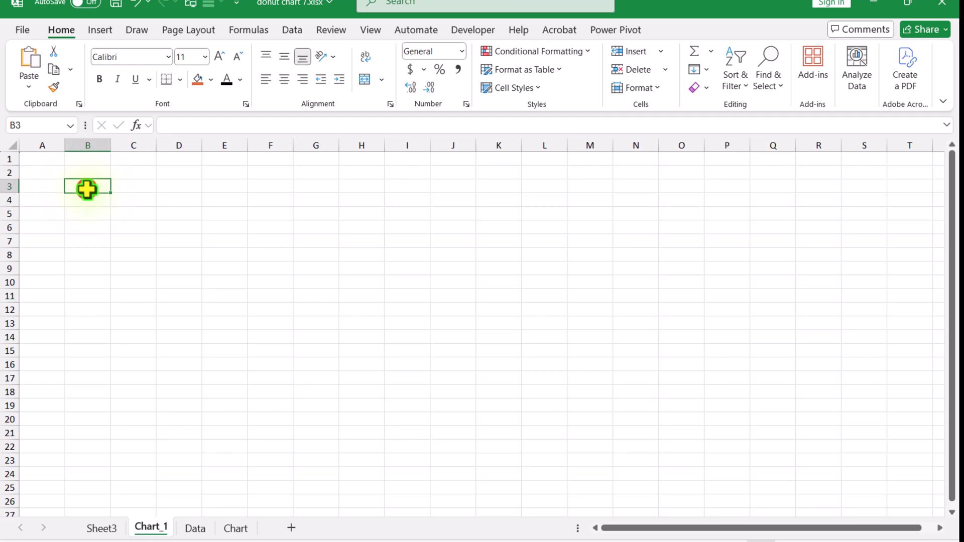
{"action": "key", "text": "ctrl+v"}
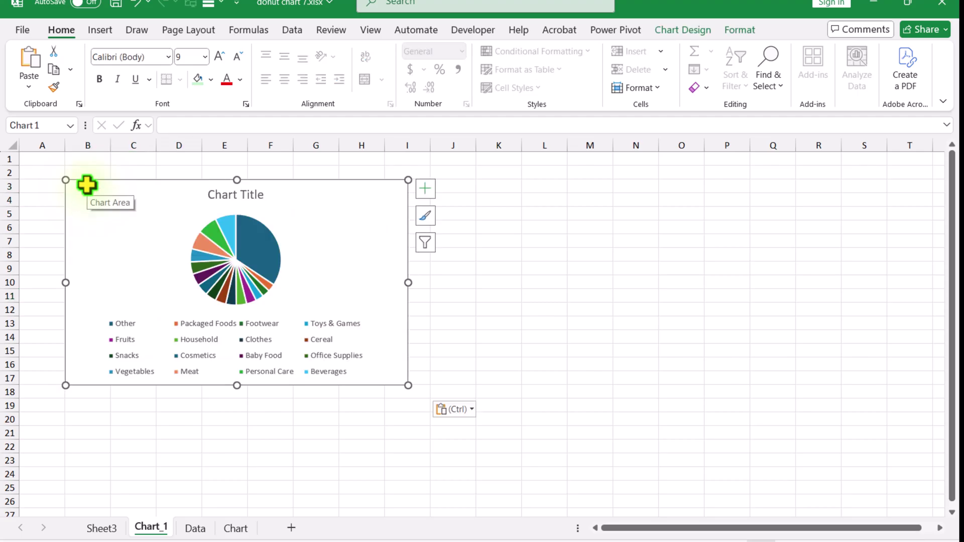
Resize the pasted pie chart to 12 cm high and 18 cm wide.
{"action": "left_click", "coordinate": [738, 31]}
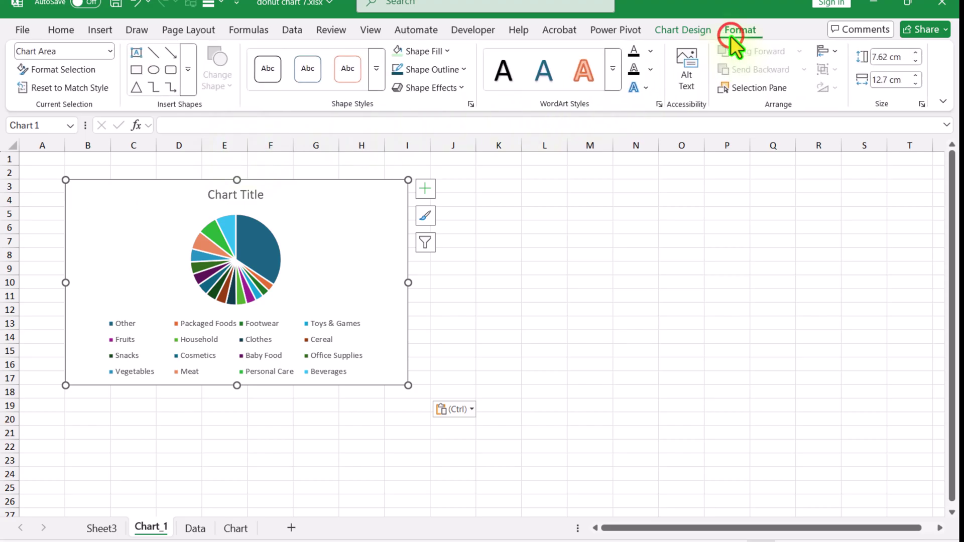
{"action": "left_click", "coordinate": [899, 57]}
{"action": "type", "text": "1"}
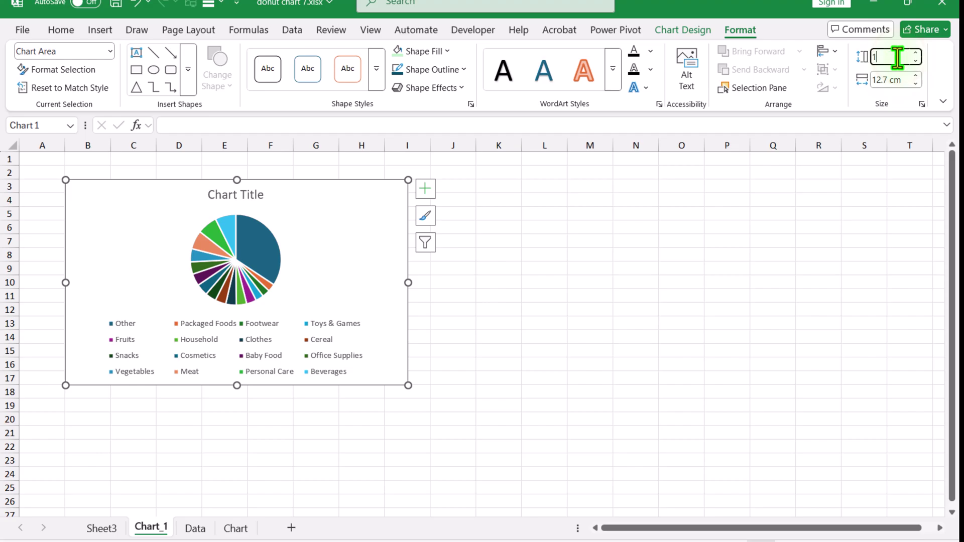
{"action": "type", "text": "2"}
{"action": "key", "text": "Return"}
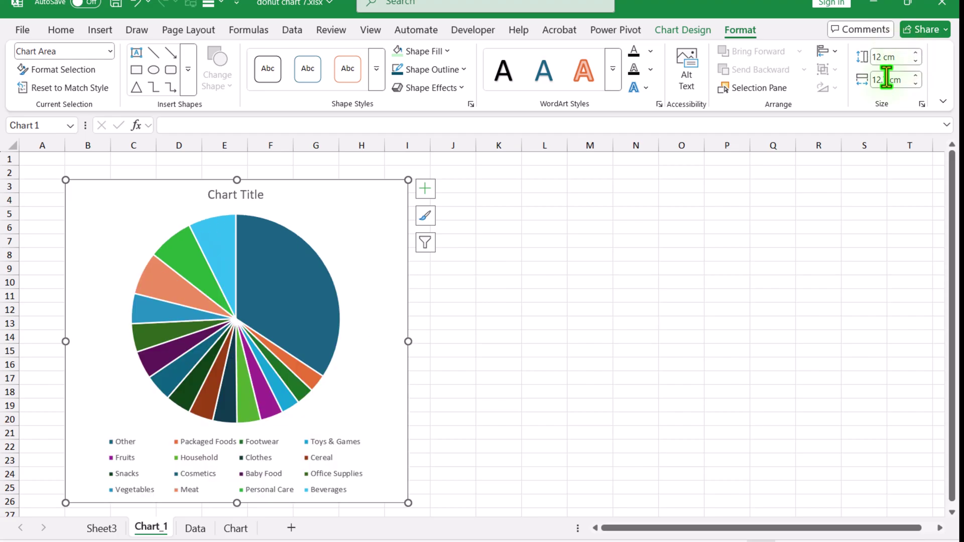
{"action": "left_click", "coordinate": [887, 76]}
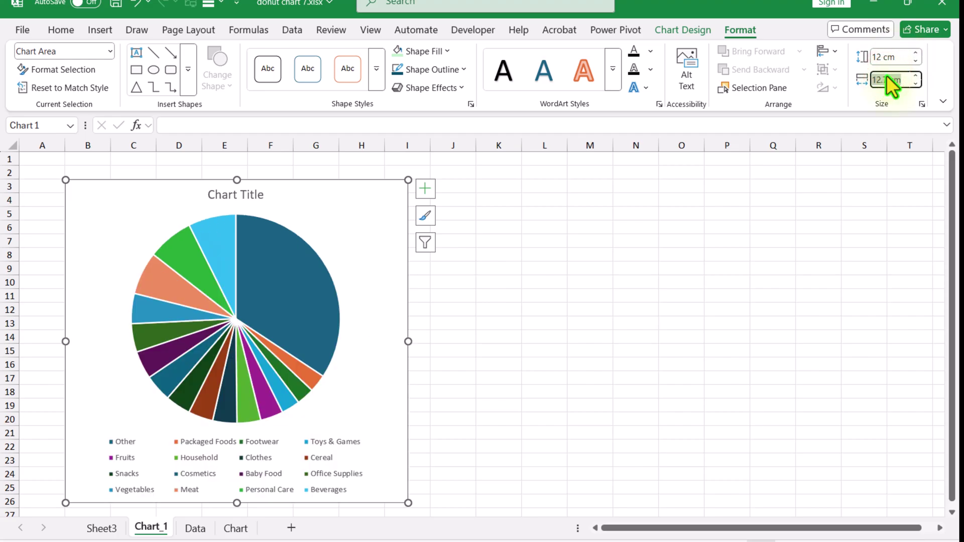
{"action": "type", "text": "18"}
{"action": "key", "text": "Return"}
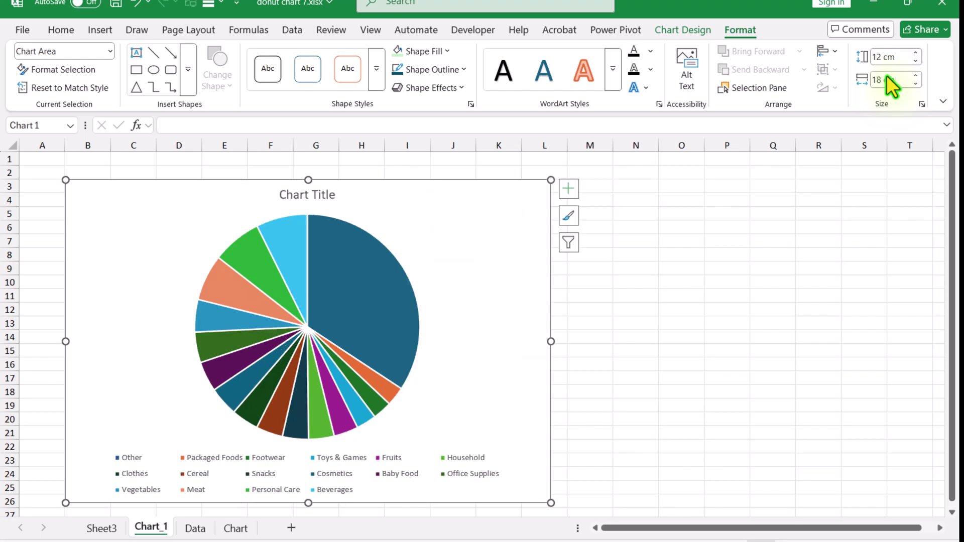
Remove the chart title and the legend from the pie chart.
{"action": "left_click", "coordinate": [570, 189]}
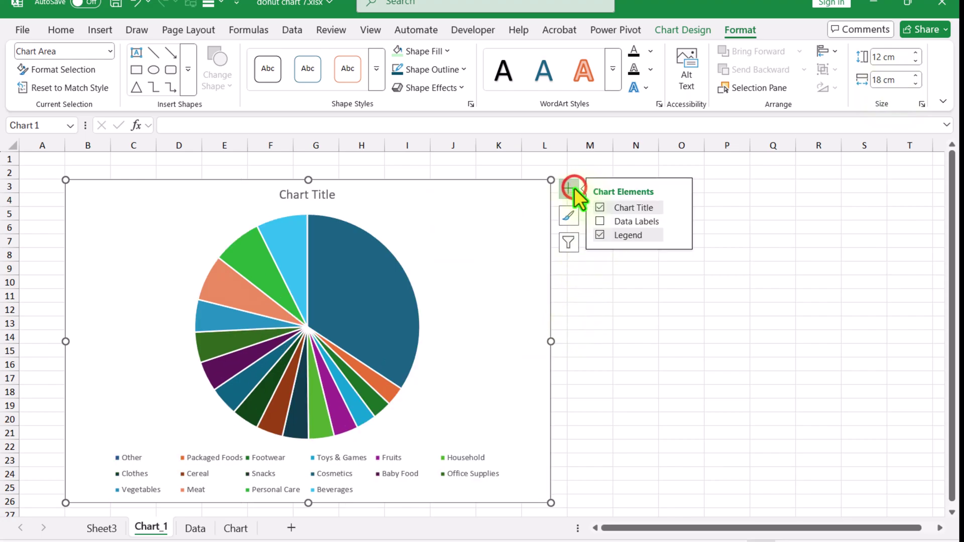
{"action": "left_click", "coordinate": [599, 207]}
{"action": "left_click", "coordinate": [599, 235]}
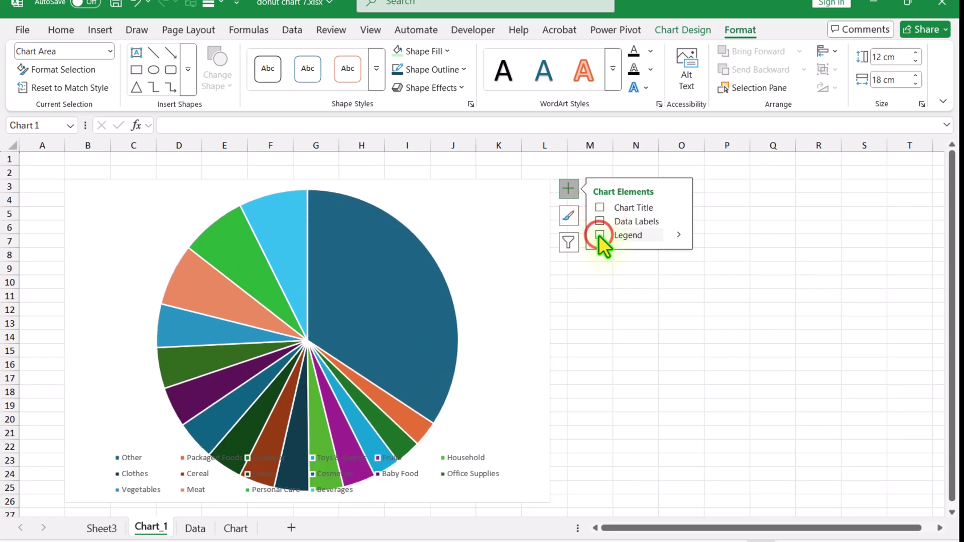
{"action": "left_click", "coordinate": [571, 194]}
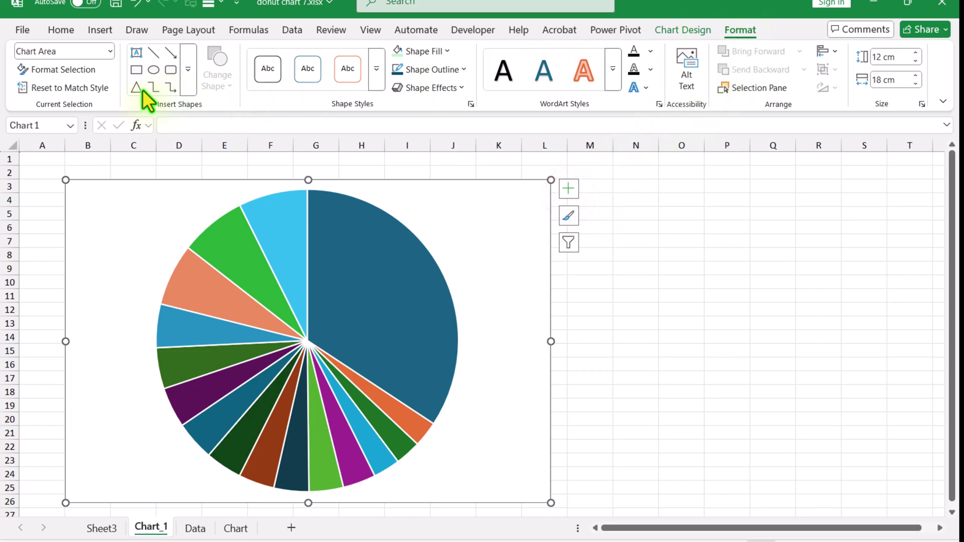
Select the chart's plot area and shrink the pie to leave room around it for labels.
{"action": "left_click", "coordinate": [109, 52]}
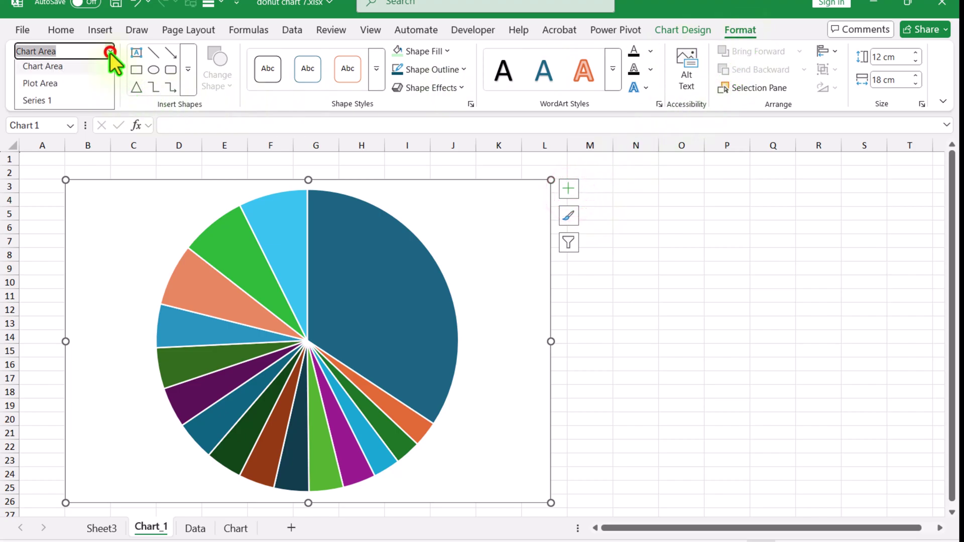
{"action": "left_click", "coordinate": [83, 88]}
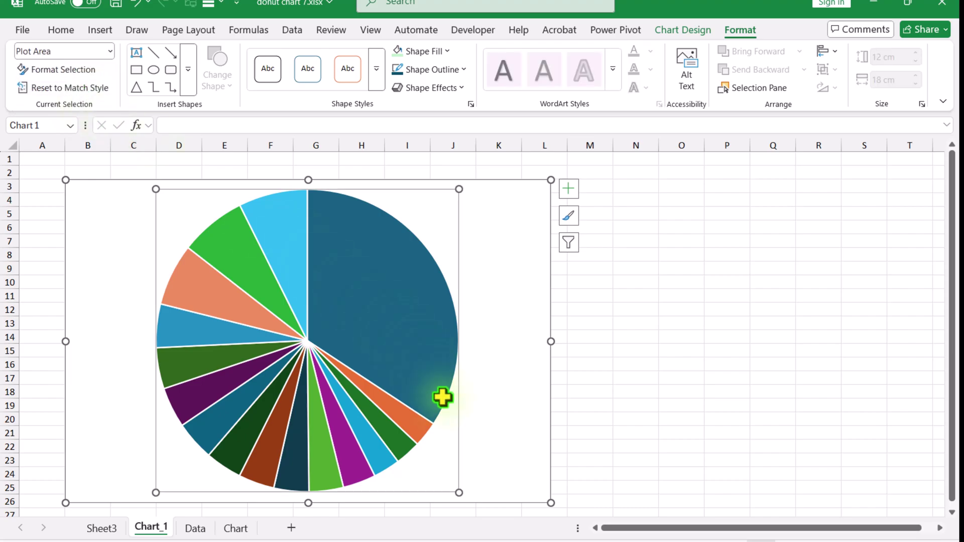
{"action": "left_click_drag", "start_coordinate": [459, 491], "coordinate": [426, 387]}
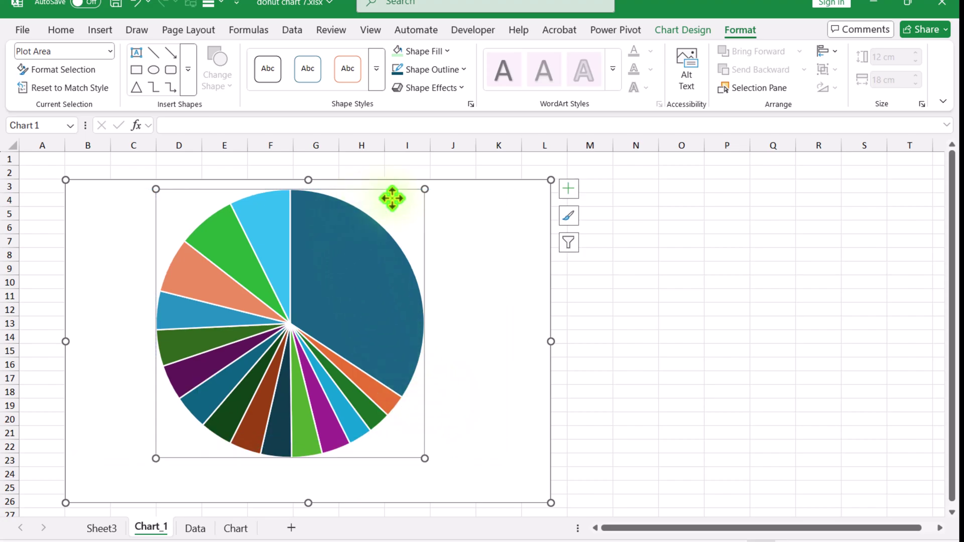
{"action": "left_click_drag", "start_coordinate": [424, 188], "coordinate": [406, 200]}
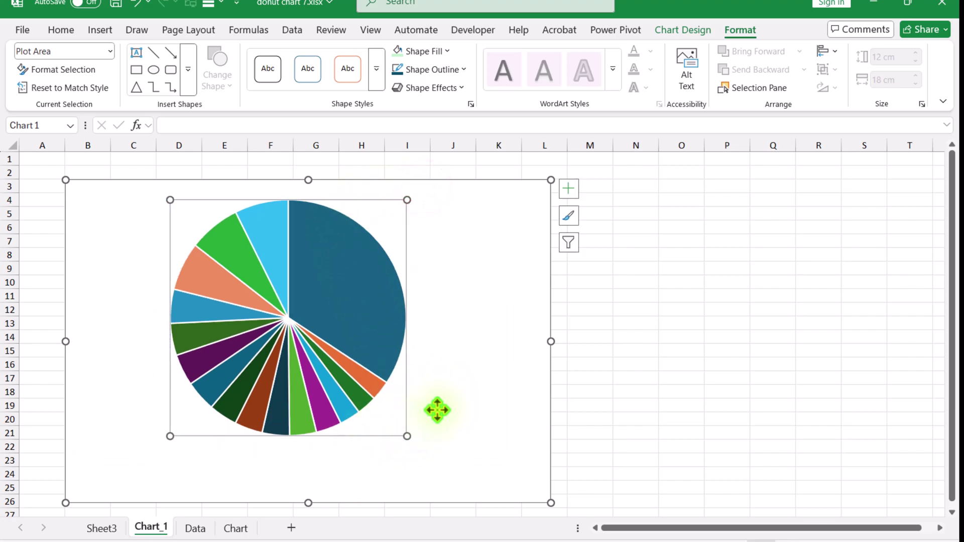
Recolor the pie with Monochromatic Palette 11, the blue gradient from light to dark.
{"action": "left_click", "coordinate": [697, 37]}
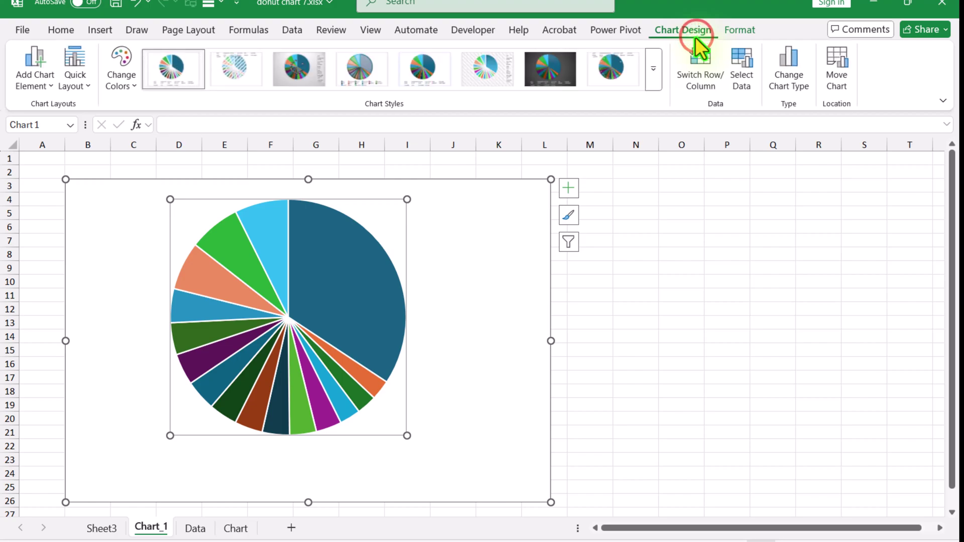
{"action": "left_click", "coordinate": [128, 88]}
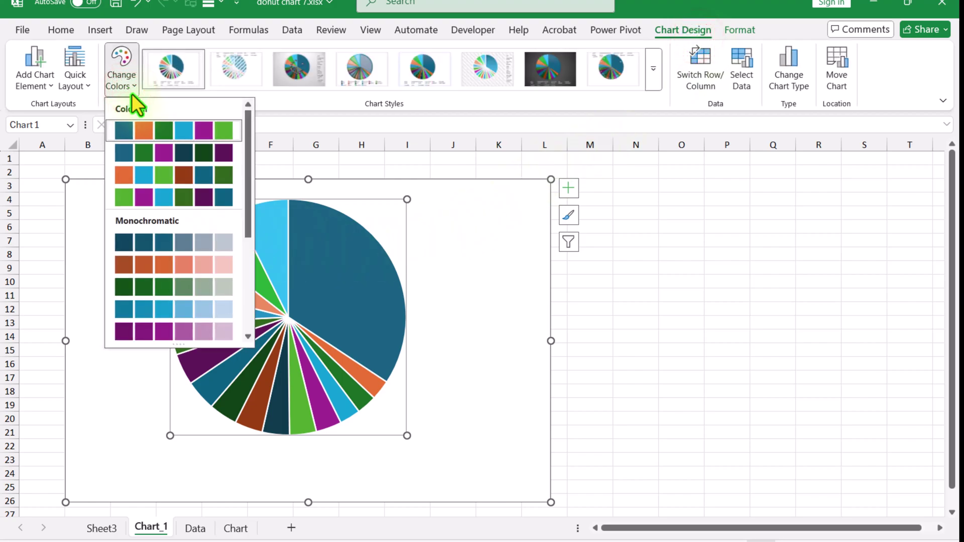
{"action": "scroll", "coordinate": [149, 294], "scroll_direction": "down", "scroll_amount": 5}
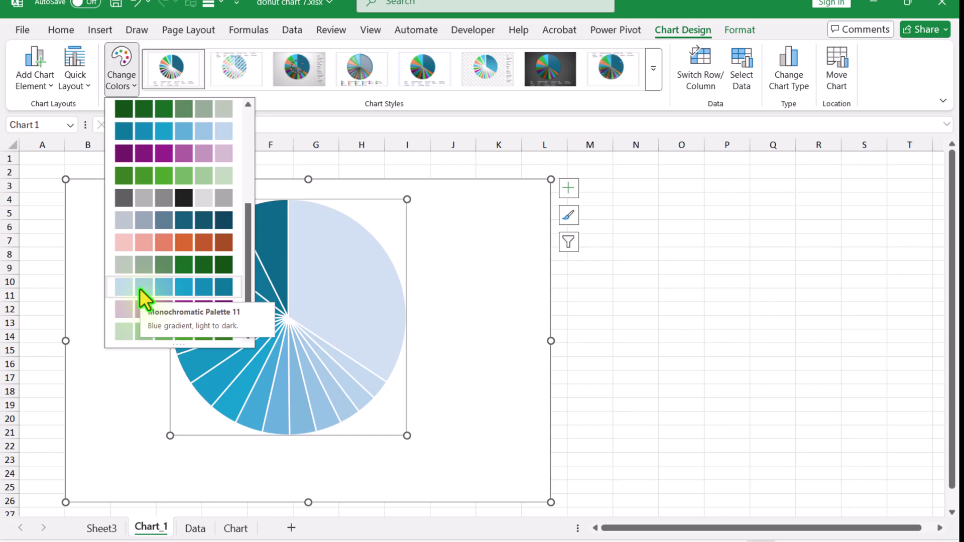
{"action": "left_click", "coordinate": [140, 288]}
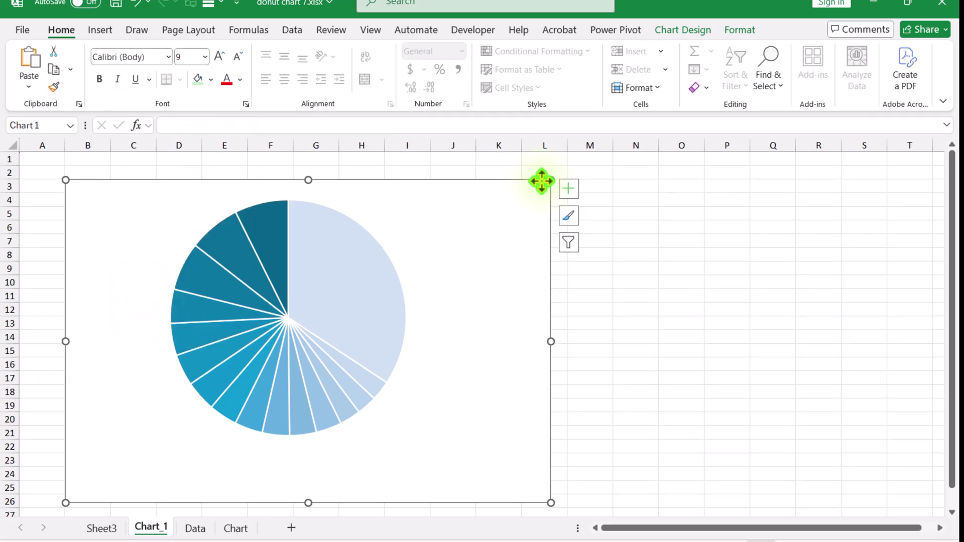
Add data labels to the pie and open their detailed formatting options.
{"action": "left_click", "coordinate": [569, 188]}
{"action": "left_click", "coordinate": [601, 222]}
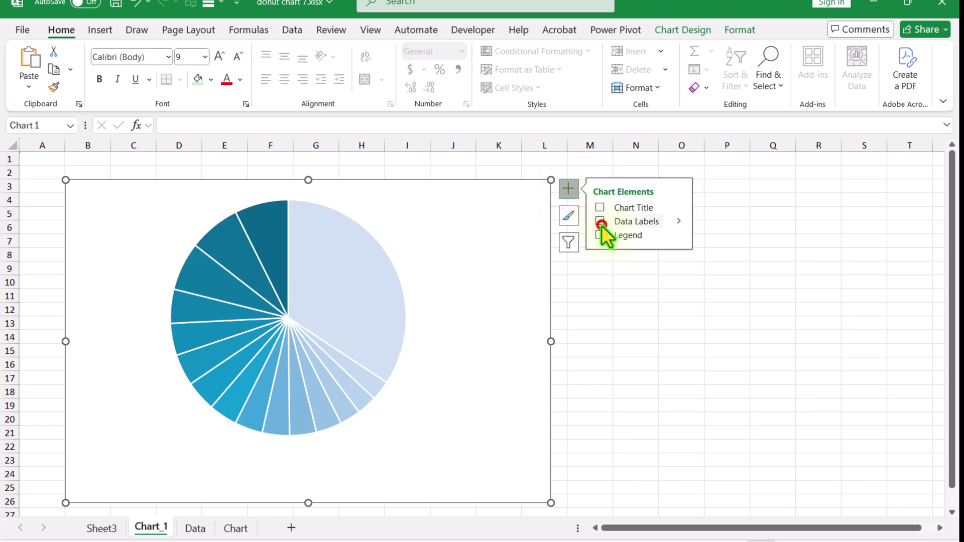
{"action": "left_click", "coordinate": [676, 221]}
{"action": "left_click", "coordinate": [712, 316]}
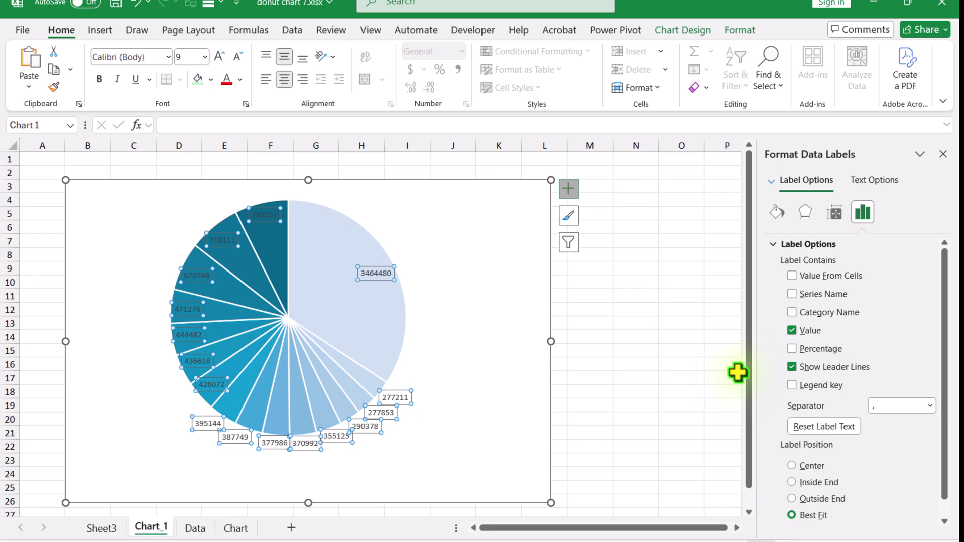
Take the data label text from cells J4:J19 on Sheet3 and turn off the Value entry.
{"action": "left_click", "coordinate": [853, 277]}
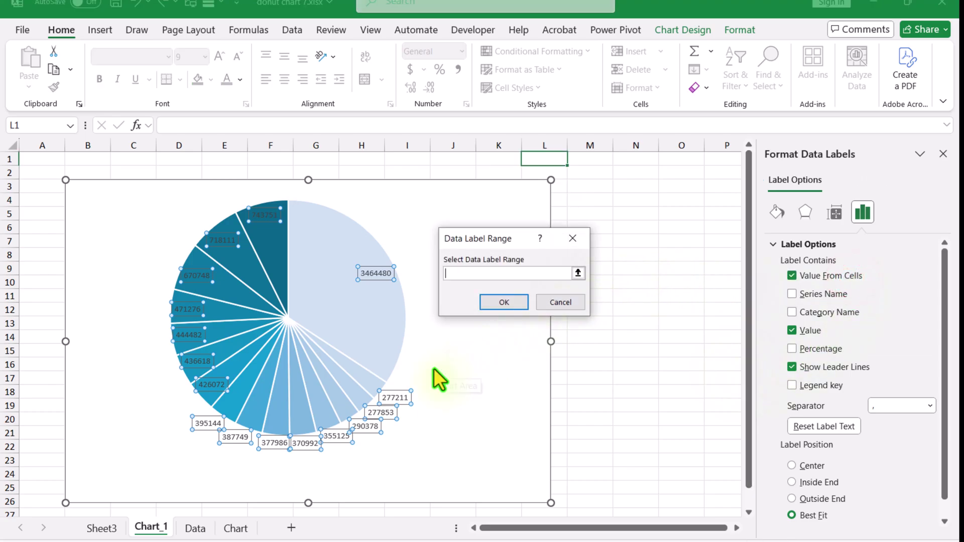
{"action": "left_click", "coordinate": [103, 528]}
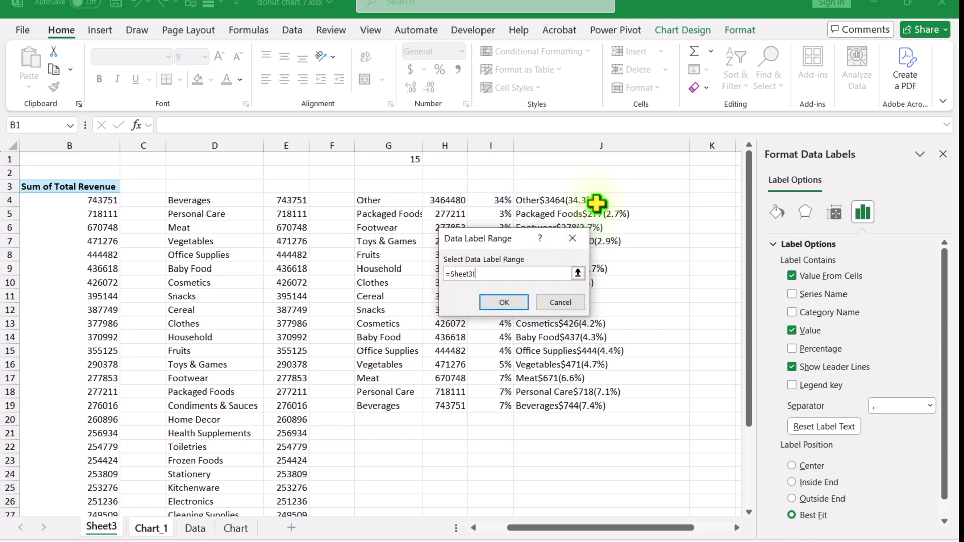
{"action": "left_click_drag", "start_coordinate": [595, 199], "coordinate": [621, 402]}
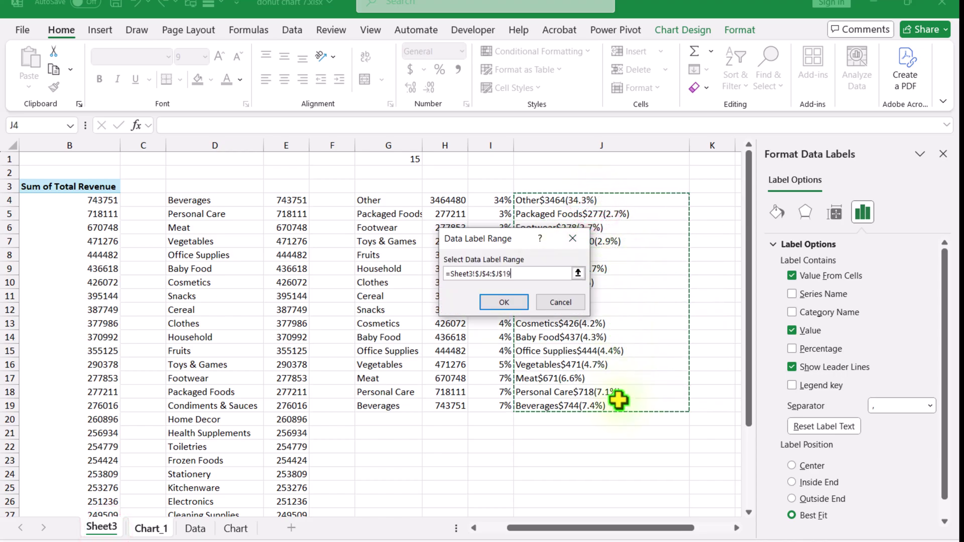
{"action": "left_click", "coordinate": [507, 303]}
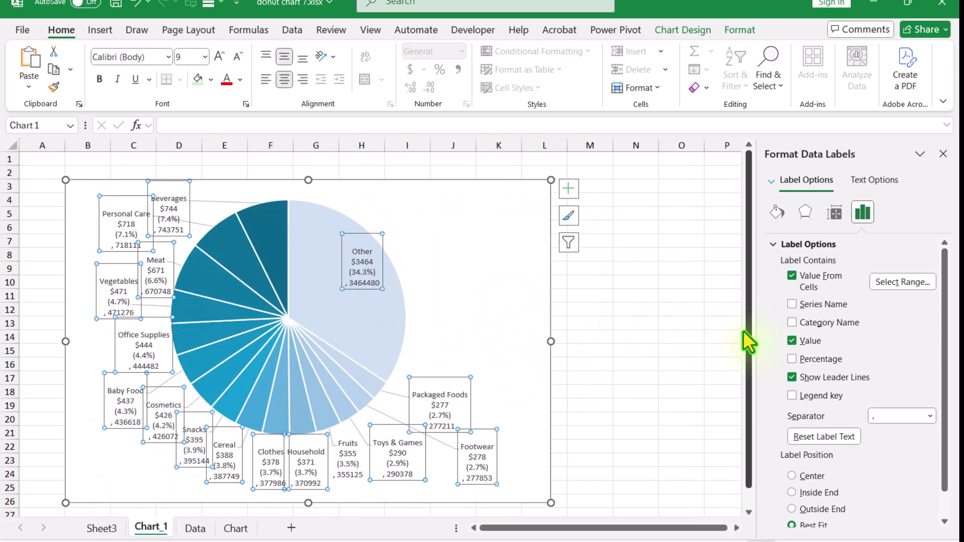
{"action": "left_click", "coordinate": [810, 342]}
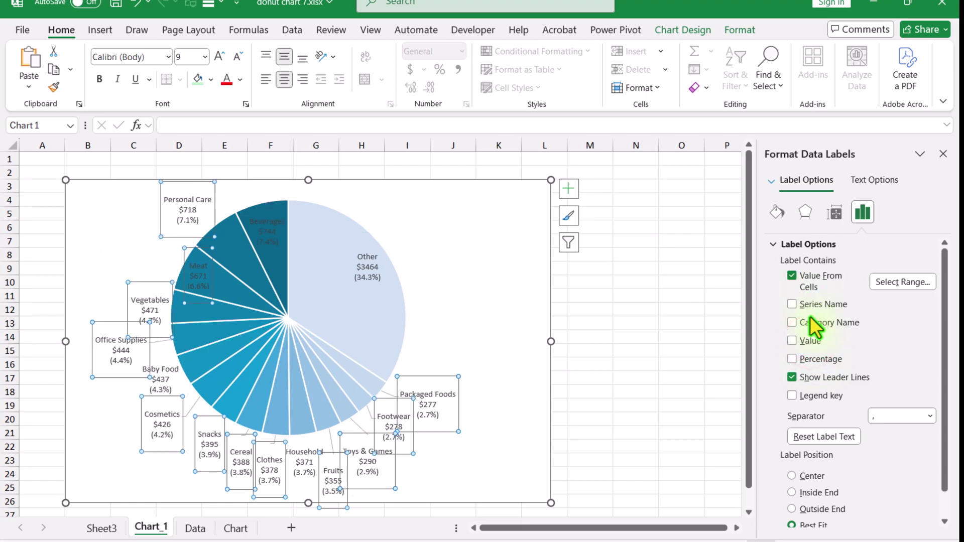
{"action": "scroll", "coordinate": [810, 324], "scroll_direction": "down", "scroll_amount": 1}
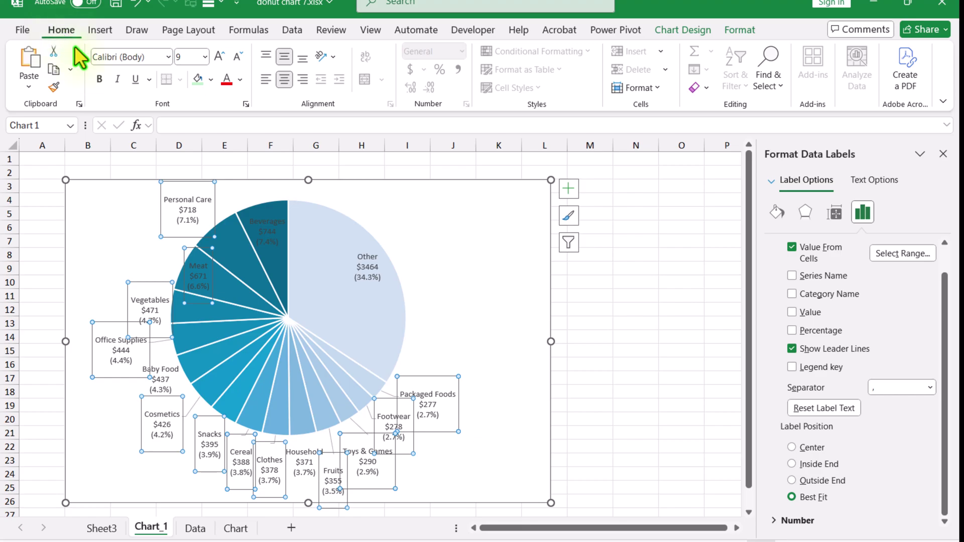
Make the data labels bold and increase their font size to 10.5.
{"action": "left_click", "coordinate": [99, 78]}
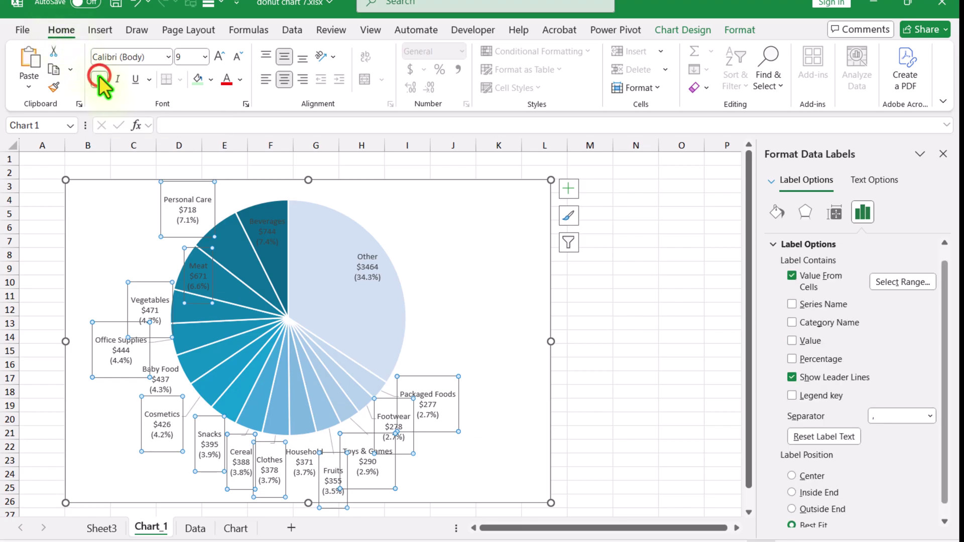
{"action": "left_click", "coordinate": [219, 55]}
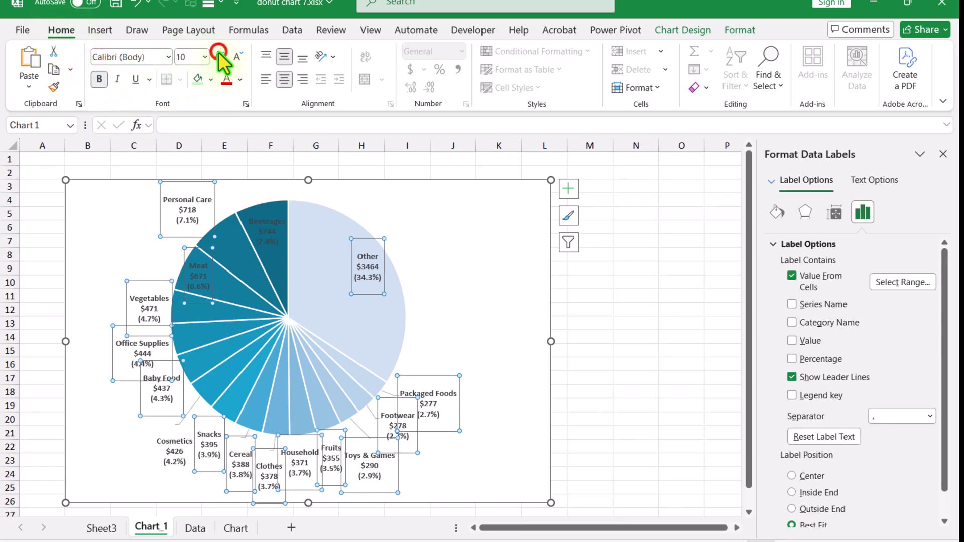
{"action": "left_click", "coordinate": [219, 56]}
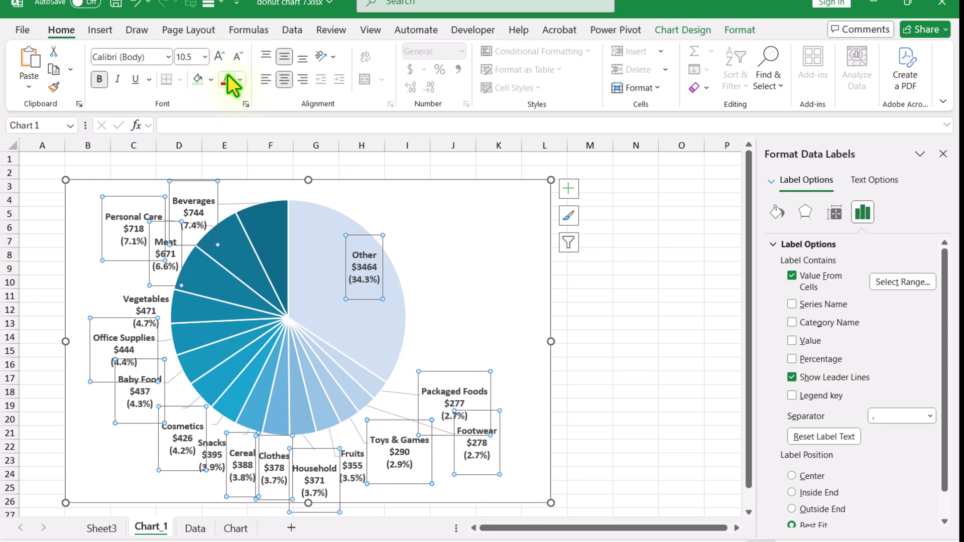
Fill only the Other slice with the lightest orange theme color.
{"action": "left_click", "coordinate": [304, 218]}
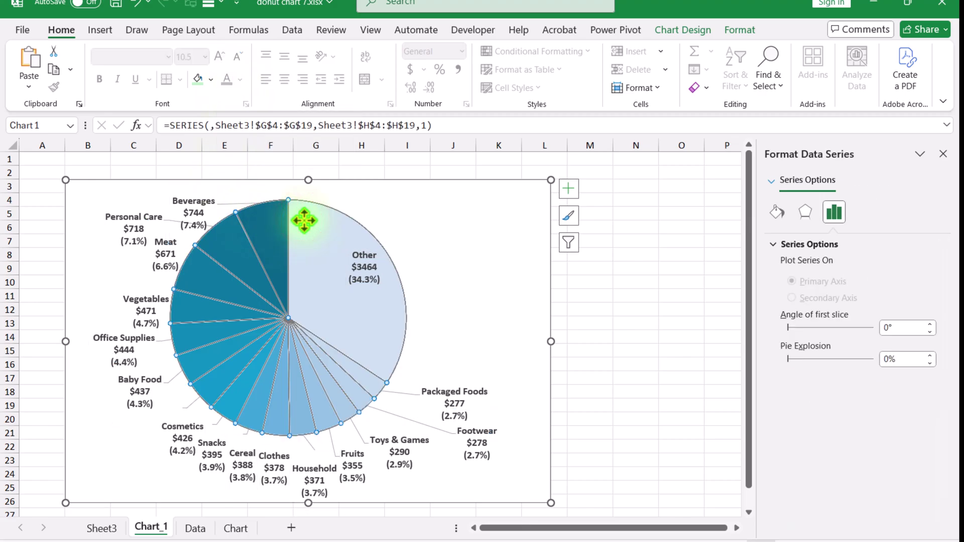
{"action": "left_click", "coordinate": [308, 221]}
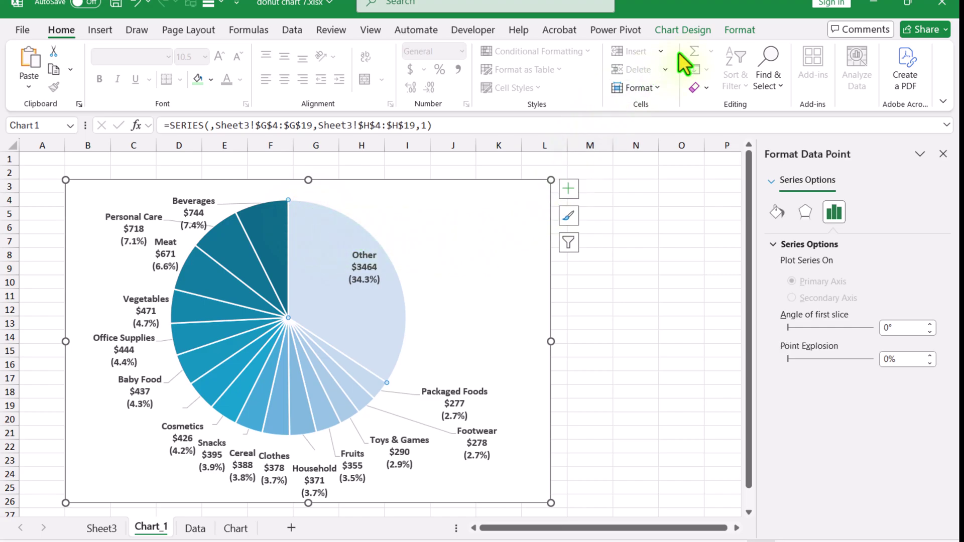
{"action": "left_click", "coordinate": [740, 30]}
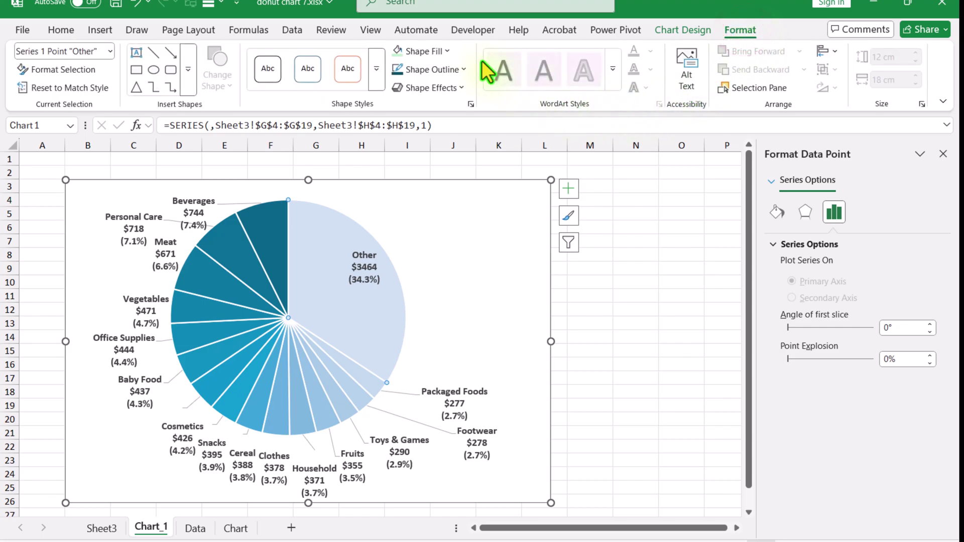
{"action": "left_click", "coordinate": [440, 52]}
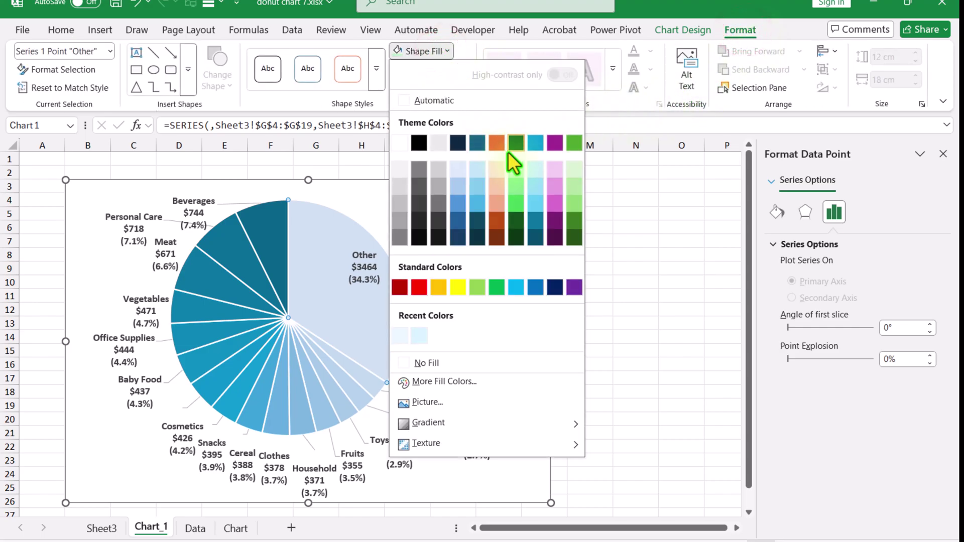
{"action": "left_click", "coordinate": [499, 170]}
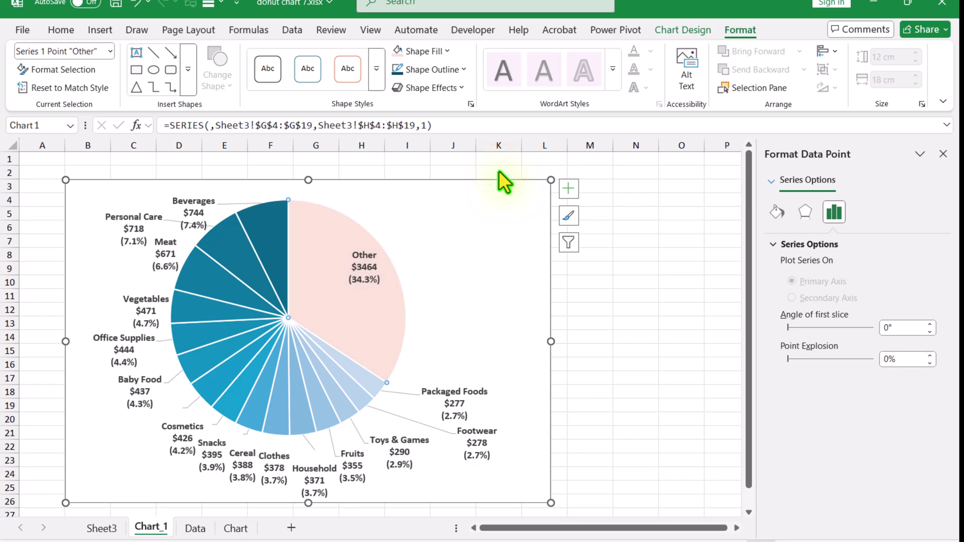
Set the label position of only the Other slice to Outside End.
{"action": "left_click", "coordinate": [371, 262]}
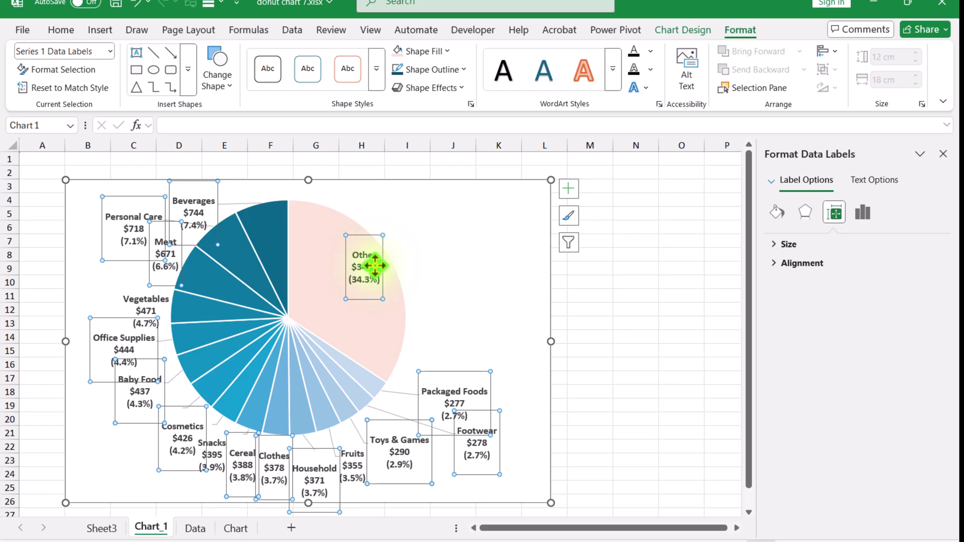
{"action": "left_click", "coordinate": [375, 266]}
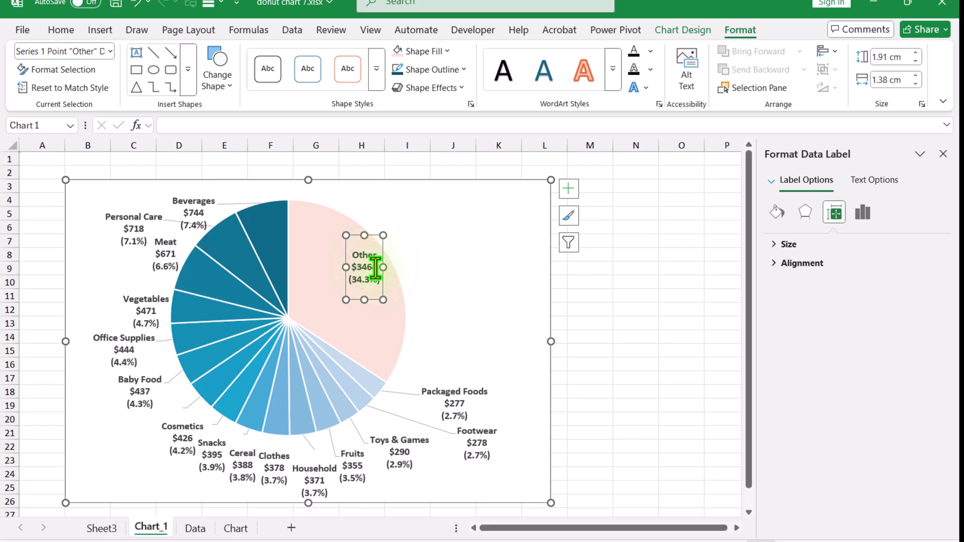
{"action": "left_click", "coordinate": [867, 213]}
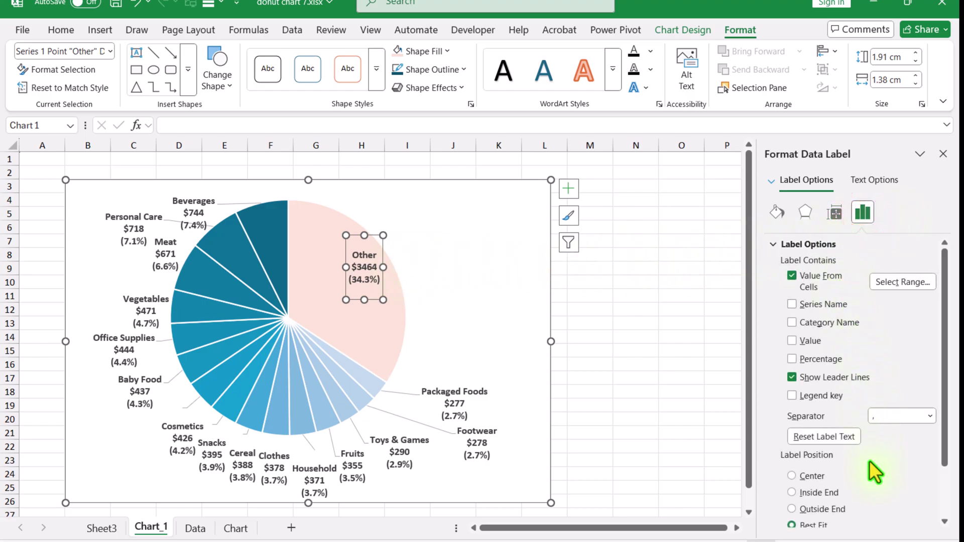
{"action": "scroll", "coordinate": [869, 460], "scroll_direction": "down", "scroll_amount": 2}
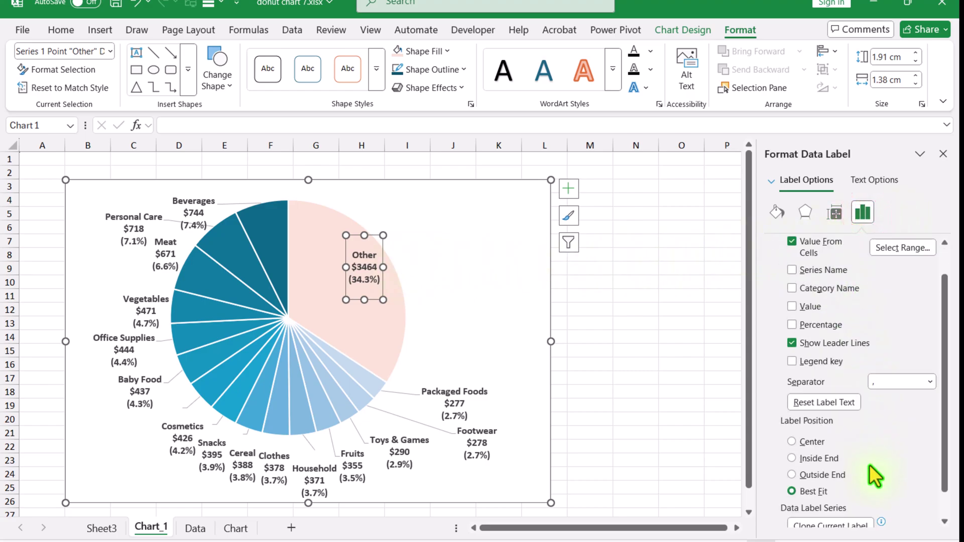
{"action": "left_click", "coordinate": [837, 477]}
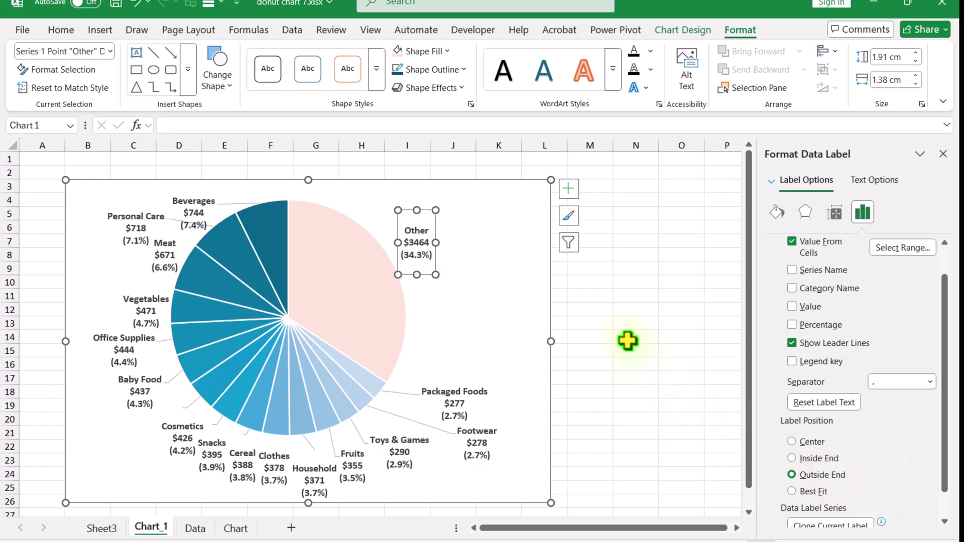
{"action": "left_click", "coordinate": [628, 341]}
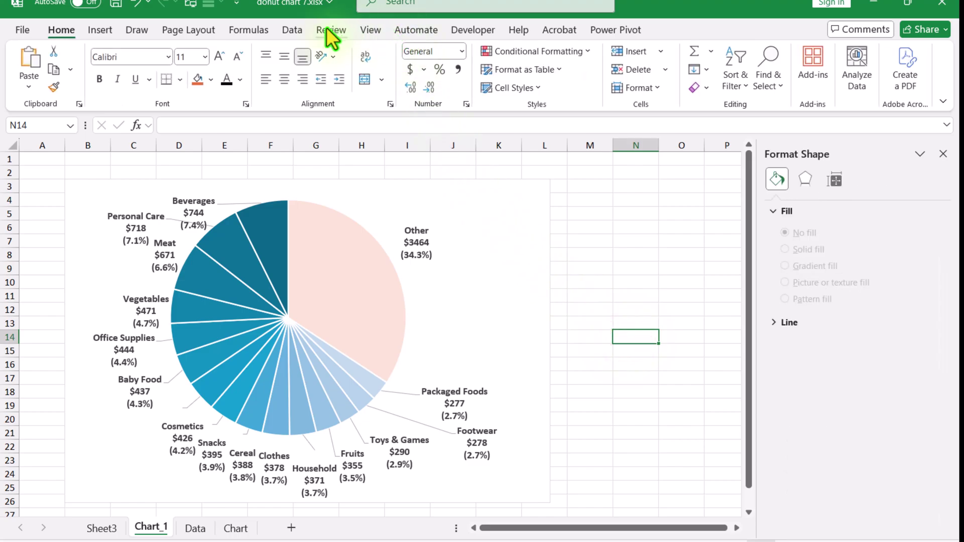
Insert a spin button form control over the upper-left corner of the pie chart.
{"action": "left_click", "coordinate": [471, 30]}
{"action": "left_click", "coordinate": [329, 96]}
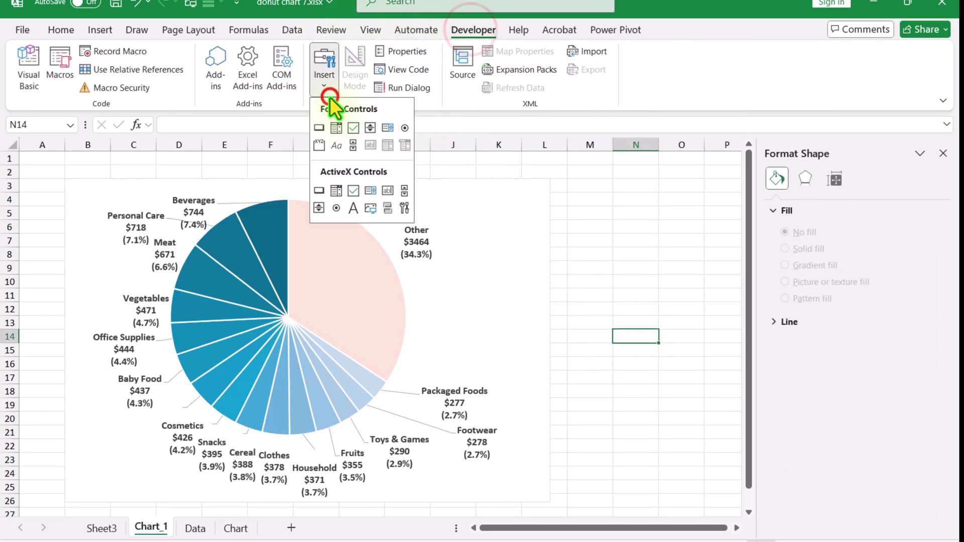
{"action": "left_click", "coordinate": [372, 126]}
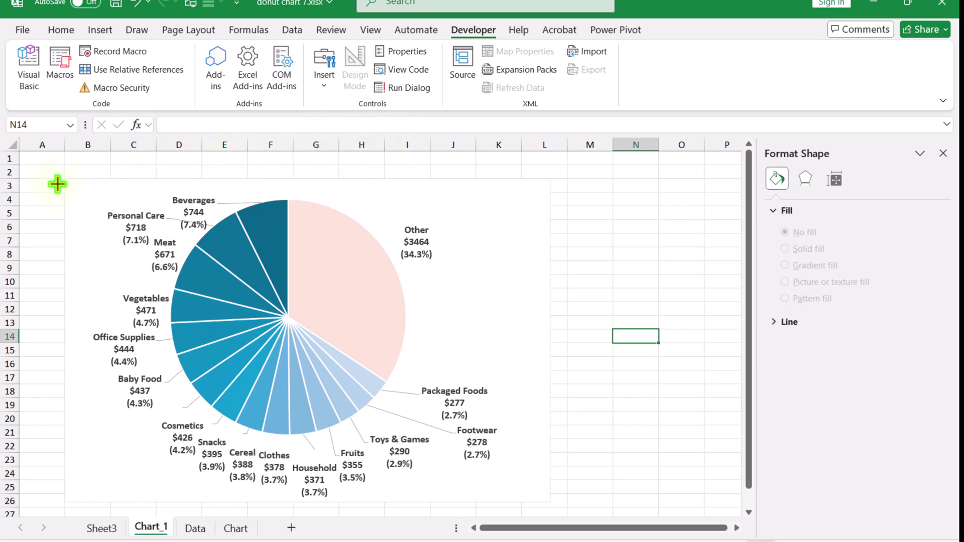
{"action": "mouse_move", "coordinate": [73, 186]}
{"action": "left_mouse_down"}
{"action": "mouse_move", "coordinate": [106, 232]}
{"action": "mouse_move", "coordinate": [103, 224]}
{"action": "left_mouse_up"}
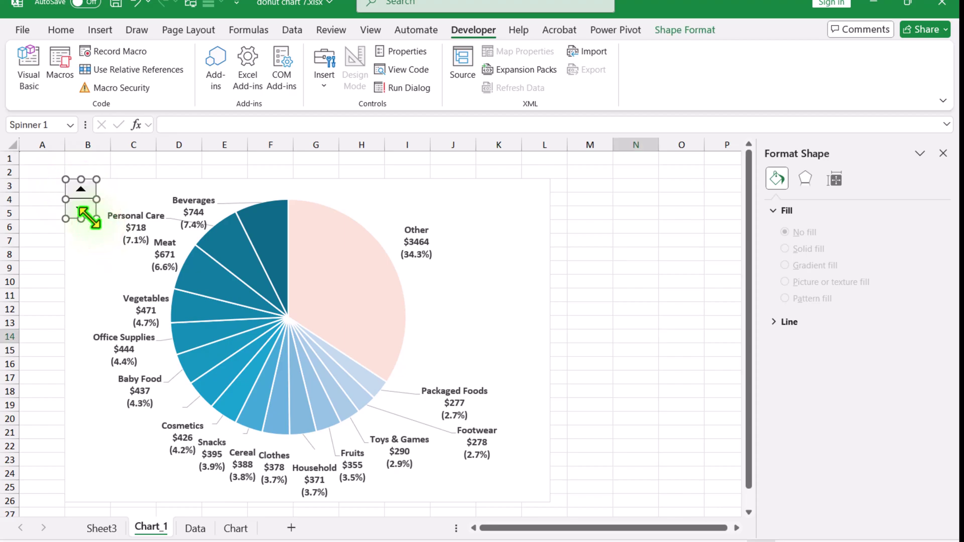
Link the spin button to cell G1 on Sheet3 in its control settings.
{"action": "right_click", "coordinate": [89, 217]}
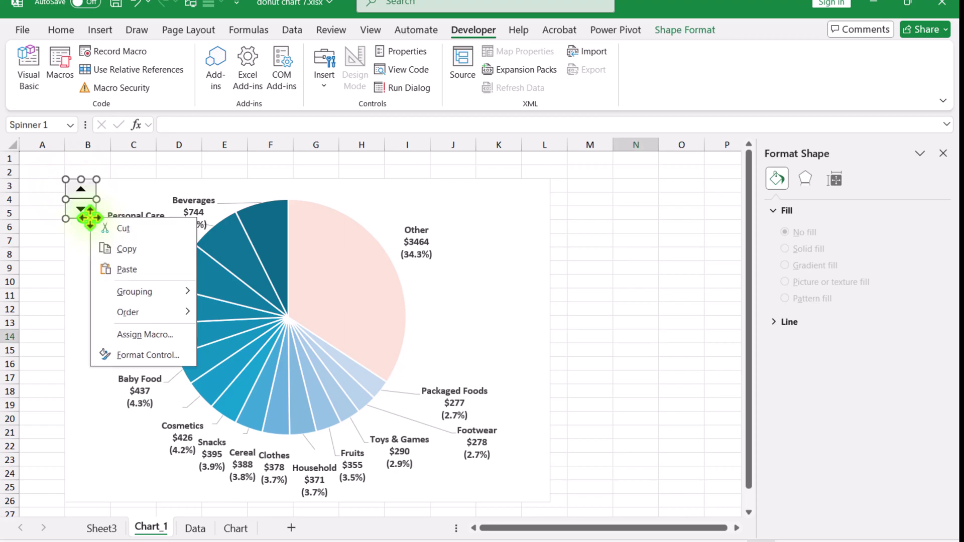
{"action": "left_click", "coordinate": [144, 357]}
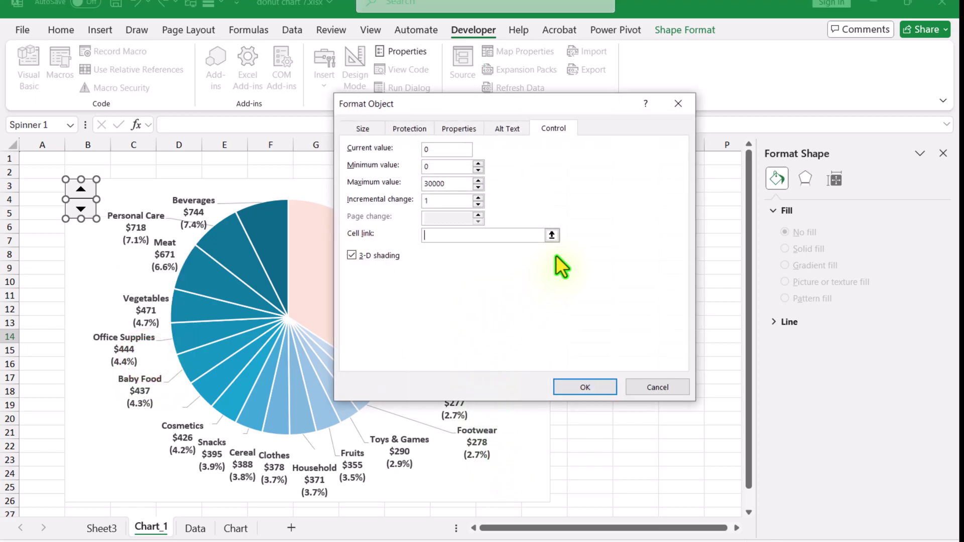
{"action": "left_click", "coordinate": [553, 237]}
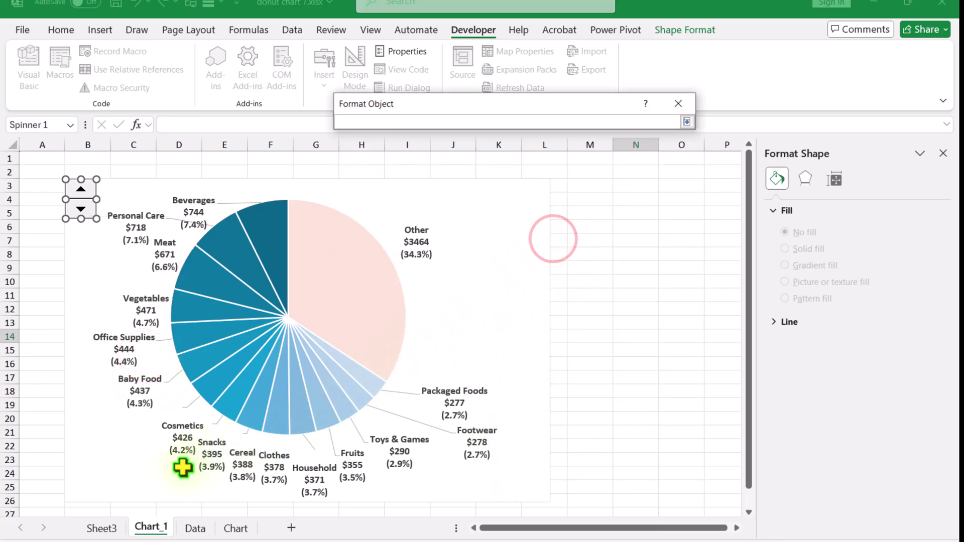
{"action": "left_click", "coordinate": [100, 531]}
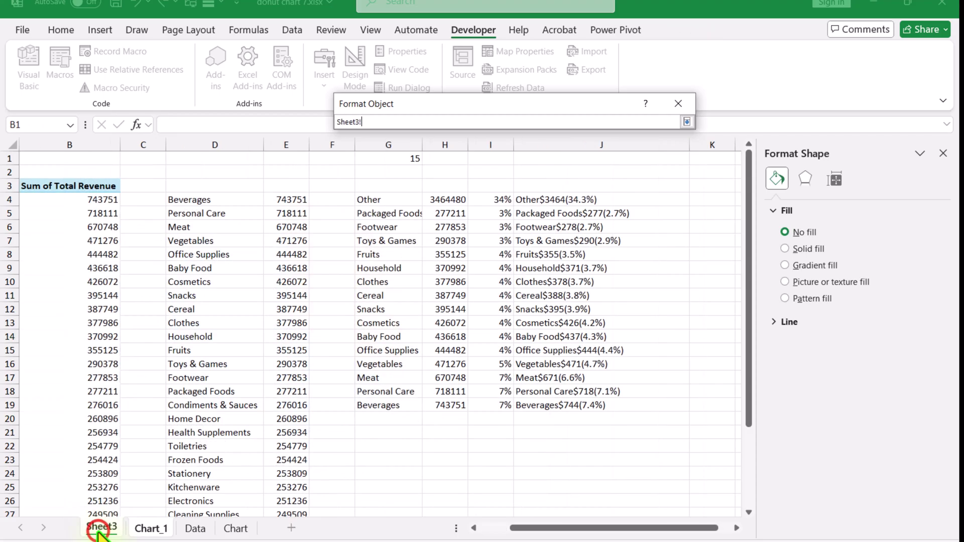
{"action": "left_click", "coordinate": [381, 160]}
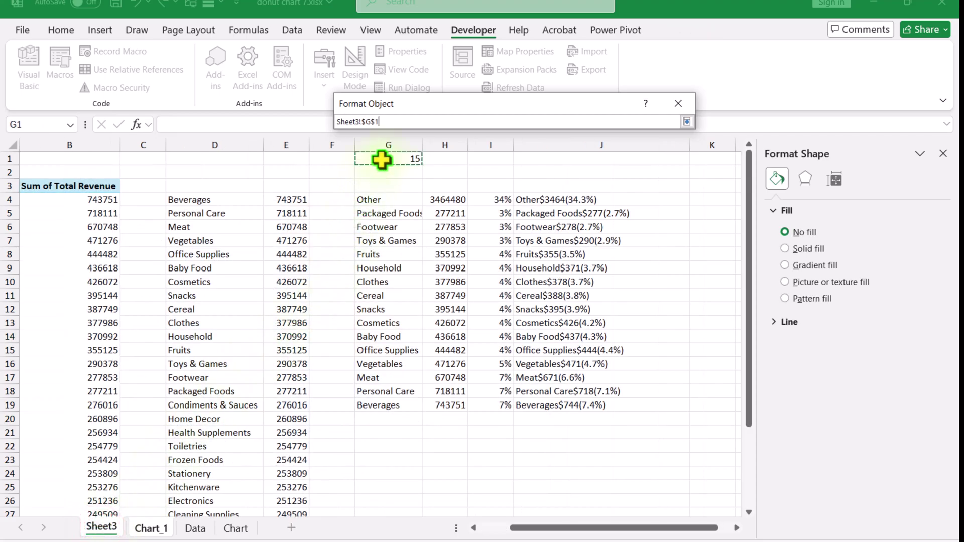
{"action": "left_click", "coordinate": [689, 122]}
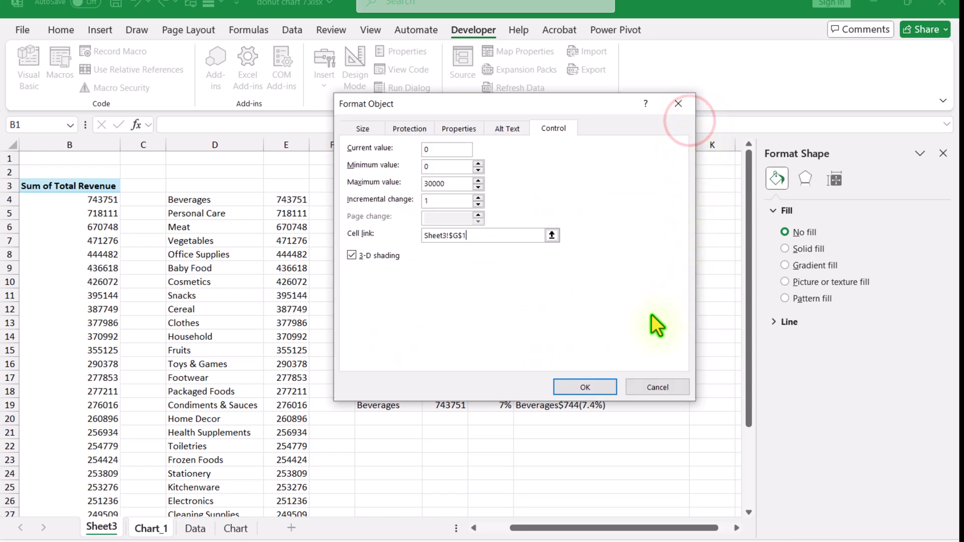
Set the spin button's minimum value to 1 and maximum value to 15, and deselect the control.
{"action": "left_click", "coordinate": [445, 164]}
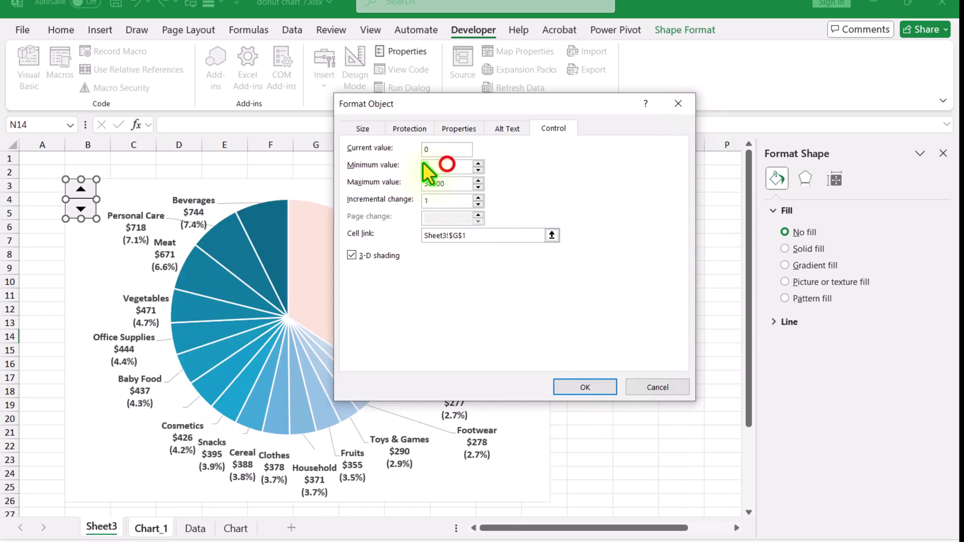
{"action": "double_click", "coordinate": [439, 182]}
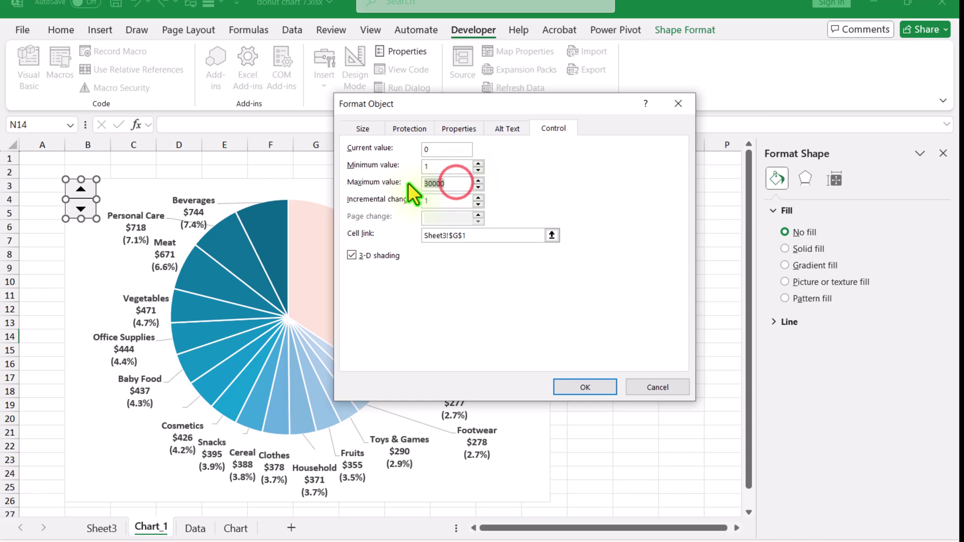
{"action": "type", "text": "15"}
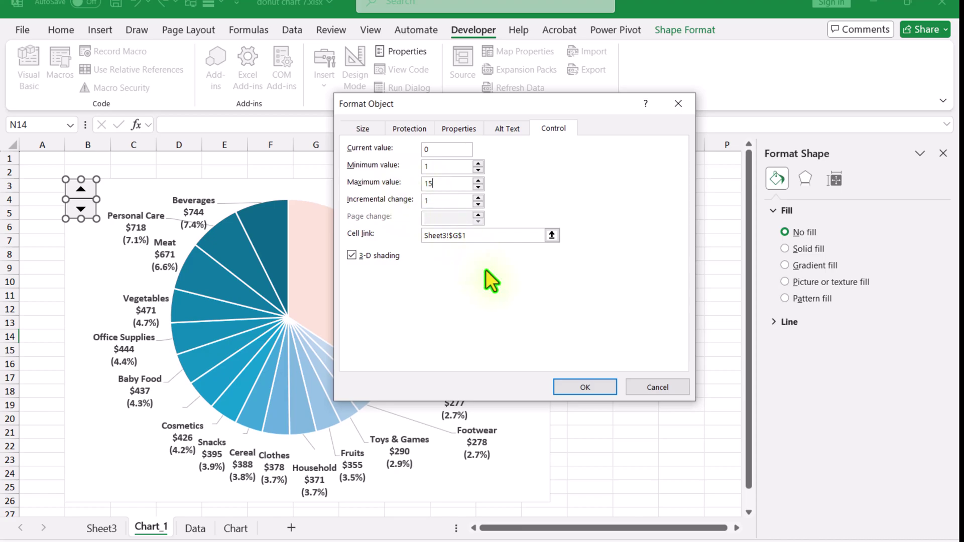
{"action": "left_click", "coordinate": [613, 387]}
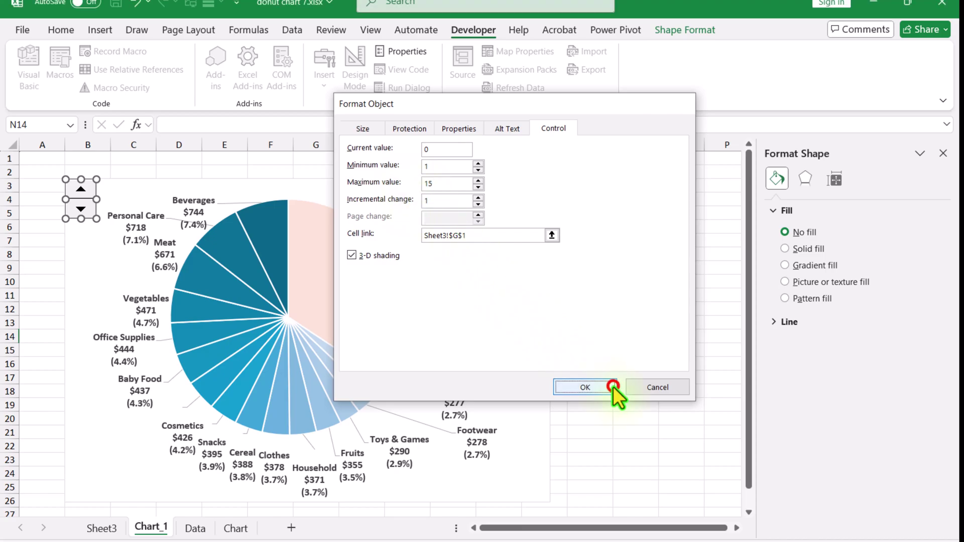
{"action": "left_click", "coordinate": [38, 195]}
Raise the number of items shown in the pie to 13 one step at a time with the spin button.
{"action": "left_click", "coordinate": [80, 190]}
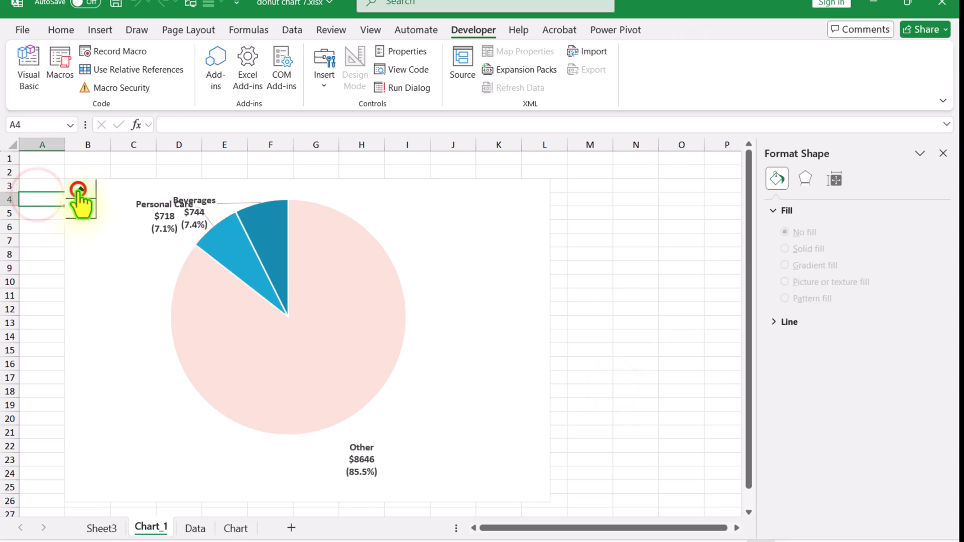
{"action": "left_click", "coordinate": [79, 190]}
{"action": "left_click", "coordinate": [79, 190]}
{"action": "left_click", "coordinate": [79, 190]}
{"action": "left_click", "coordinate": [79, 190]}
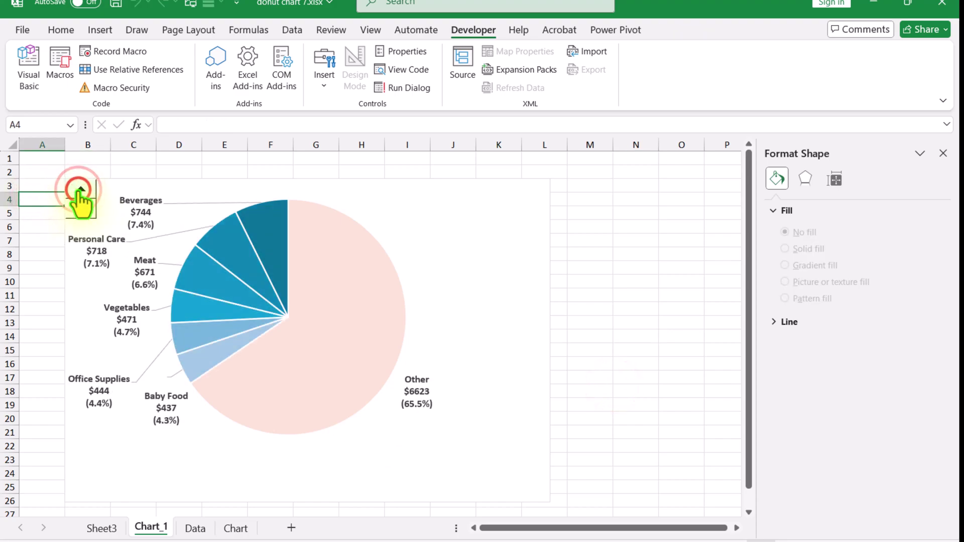
{"action": "left_click", "coordinate": [79, 190]}
{"action": "left_click", "coordinate": [80, 190]}
{"action": "left_click", "coordinate": [79, 190]}
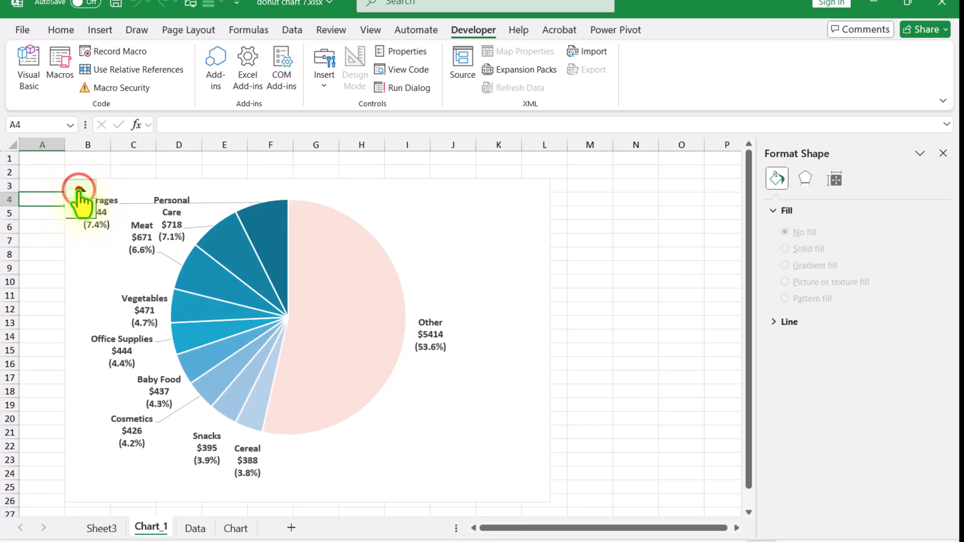
{"action": "left_click", "coordinate": [79, 190]}
{"action": "left_click", "coordinate": [80, 189]}
{"action": "left_click", "coordinate": [80, 190]}
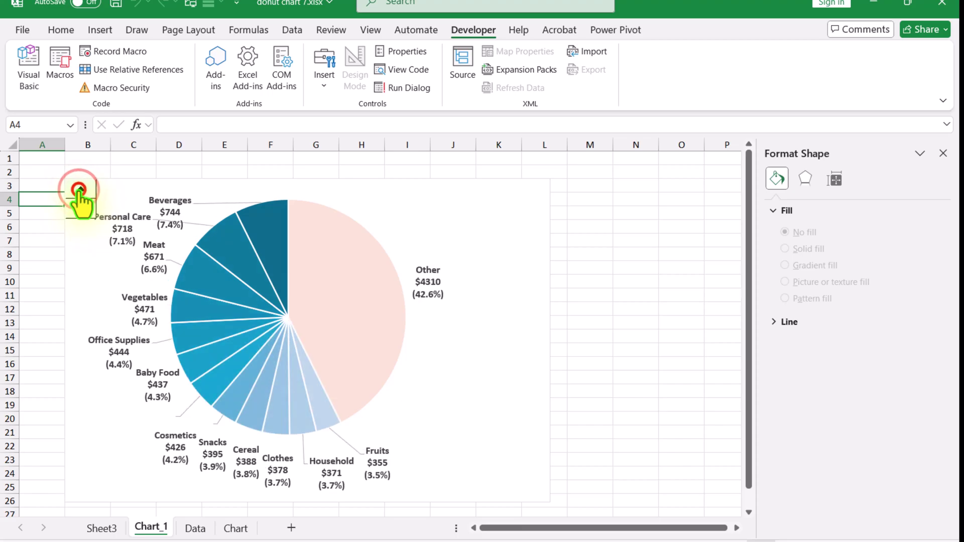
{"action": "left_click", "coordinate": [80, 190]}
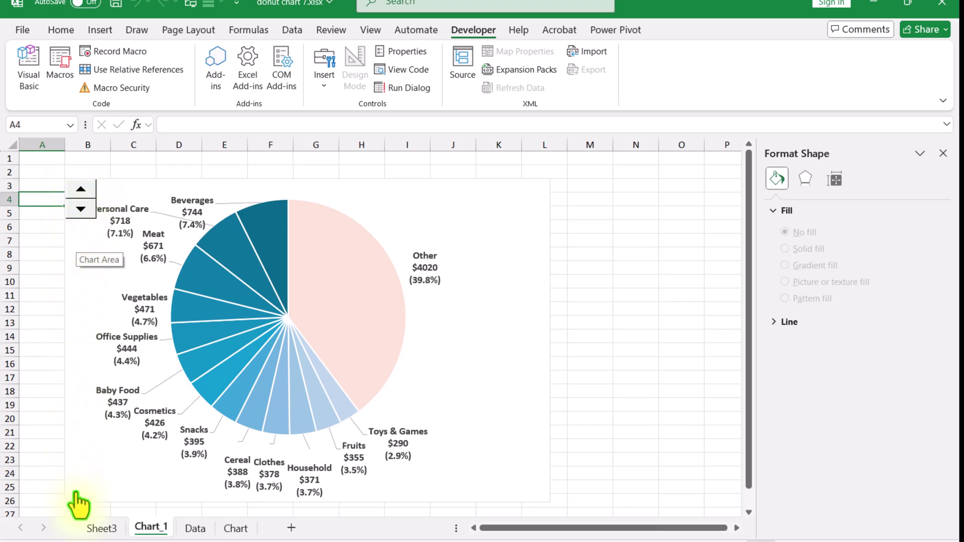
Insert Region and Sales Channel slicers for the revenue pivot table on Sheet3.
{"action": "left_click", "coordinate": [102, 529]}
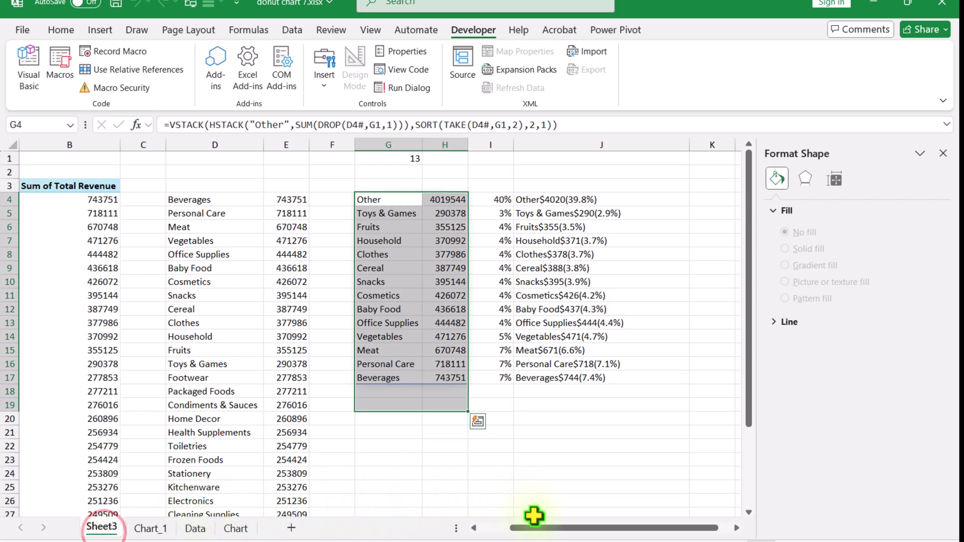
{"action": "left_click_drag", "start_coordinate": [542, 527], "coordinate": [498, 538]}
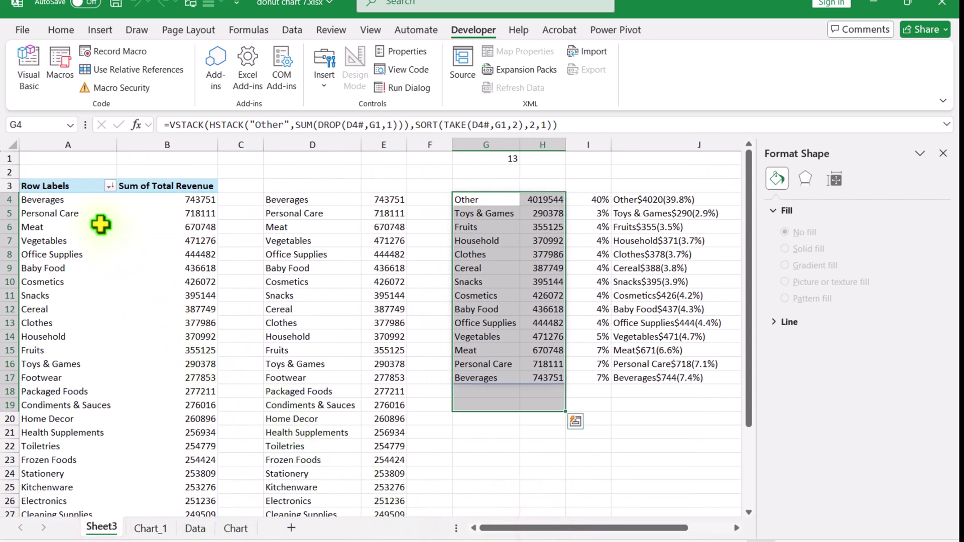
{"action": "left_click", "coordinate": [90, 221]}
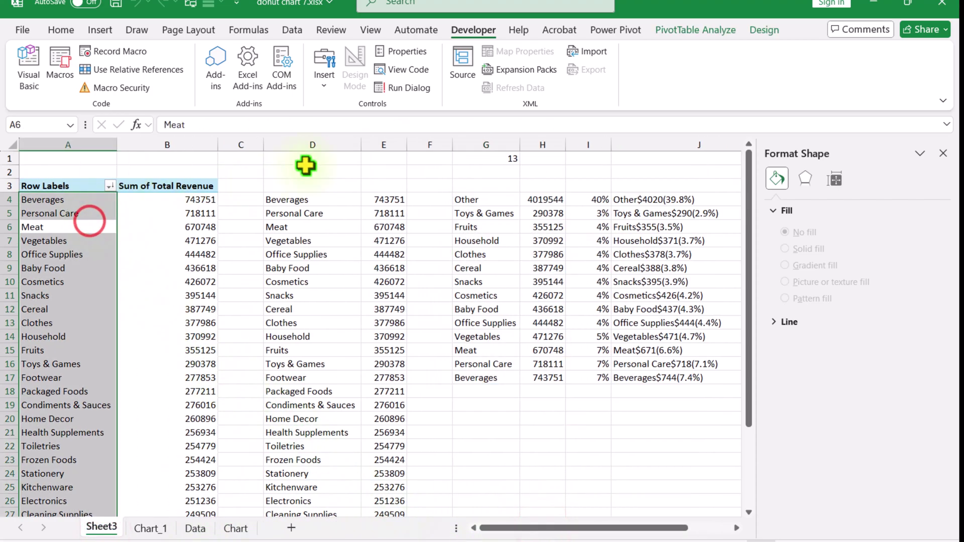
{"action": "left_click", "coordinate": [714, 28]}
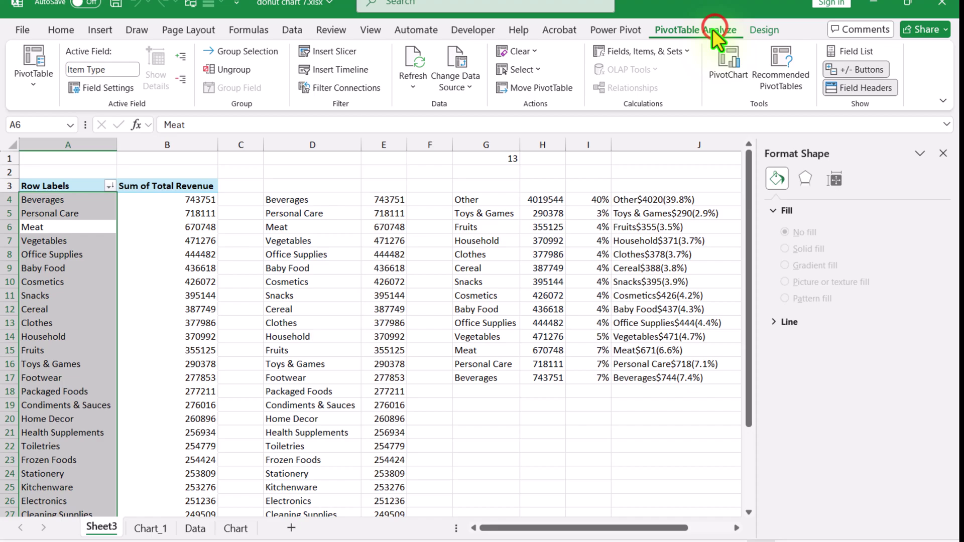
{"action": "left_click", "coordinate": [335, 51]}
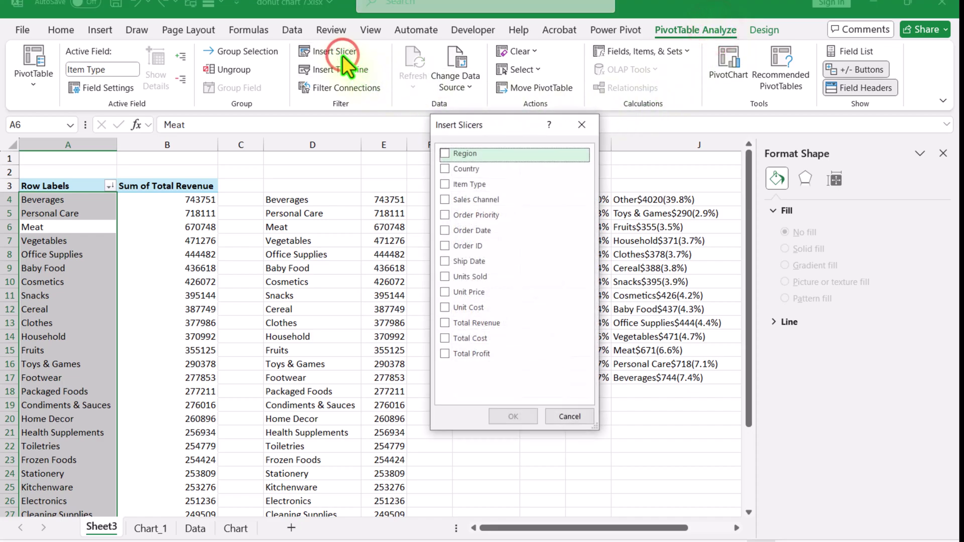
{"action": "left_click", "coordinate": [443, 154]}
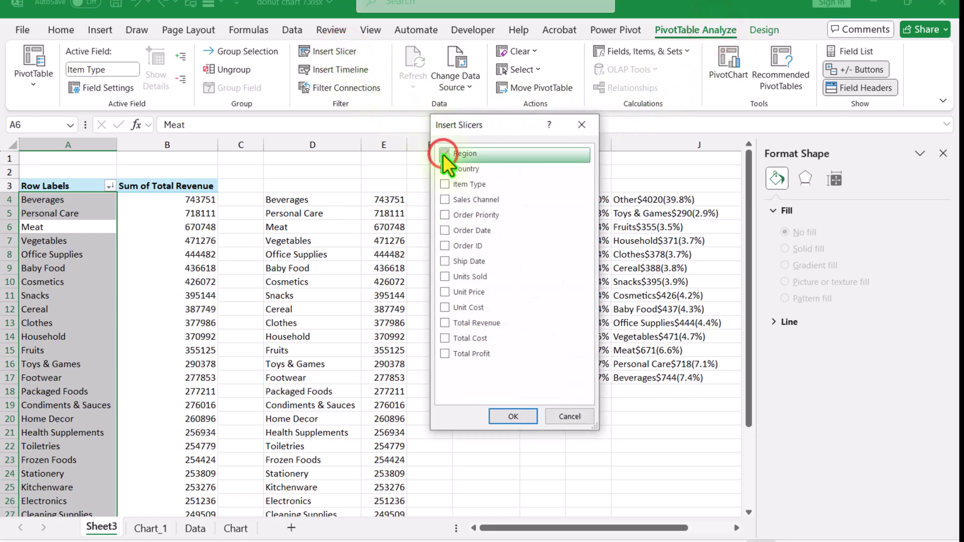
{"action": "left_click", "coordinate": [444, 200]}
{"action": "left_click", "coordinate": [526, 414]}
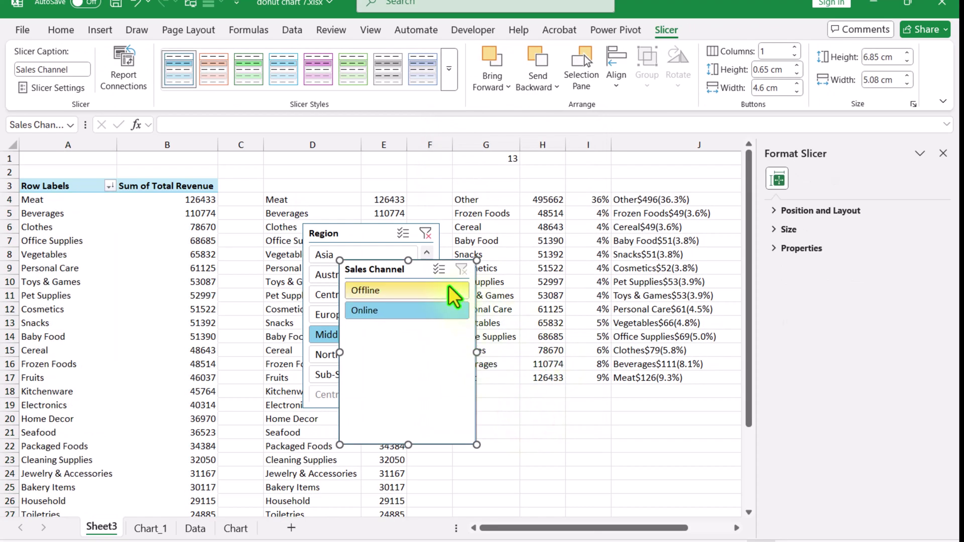
Move the Region and Sales Channel slicers from Sheet3 to Chart_1 beside the pie chart, and clear the Region filter.
{"action": "left_click", "coordinate": [372, 232], "text": "ctrl"}
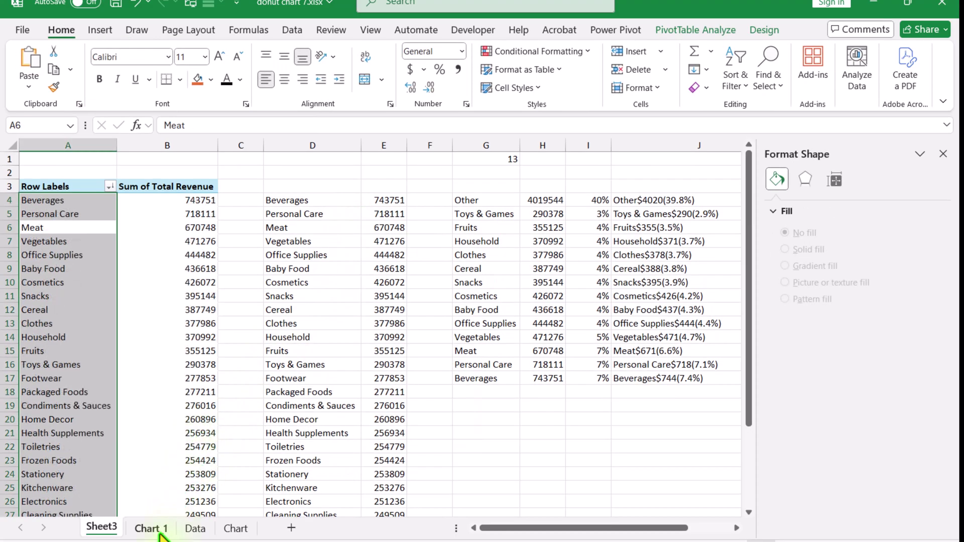
{"action": "left_click", "coordinate": [150, 529]}
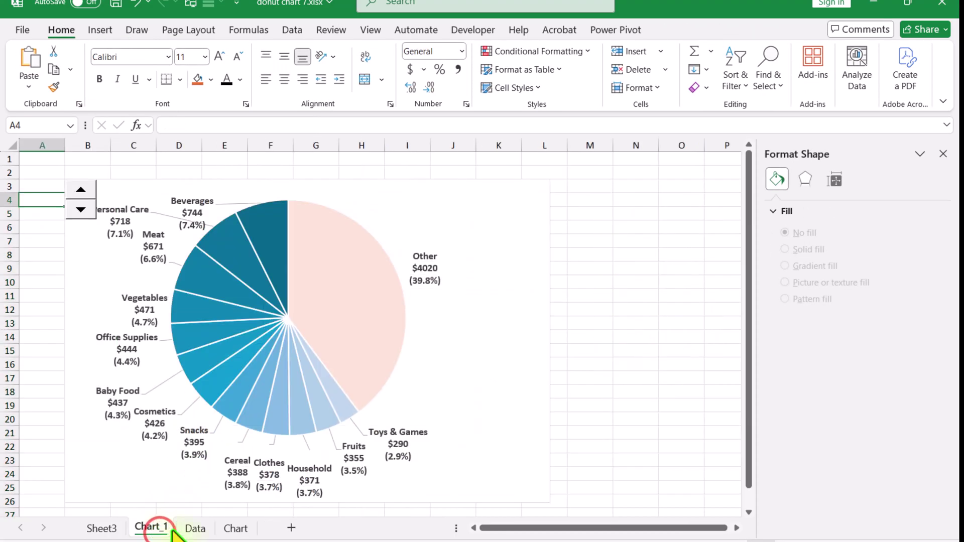
{"action": "left_click", "coordinate": [586, 189]}
{"action": "key", "text": "ctrl+v"}
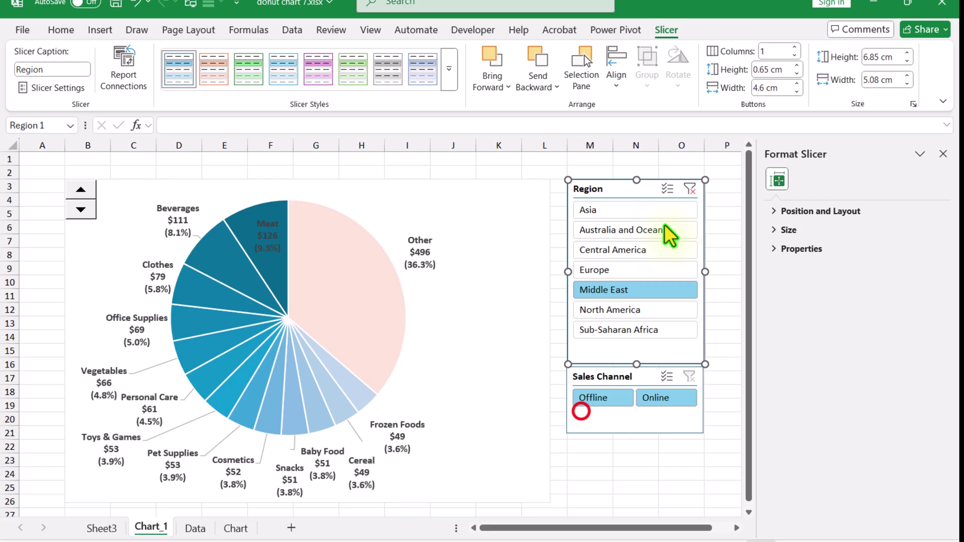
{"action": "left_click", "coordinate": [690, 189]}
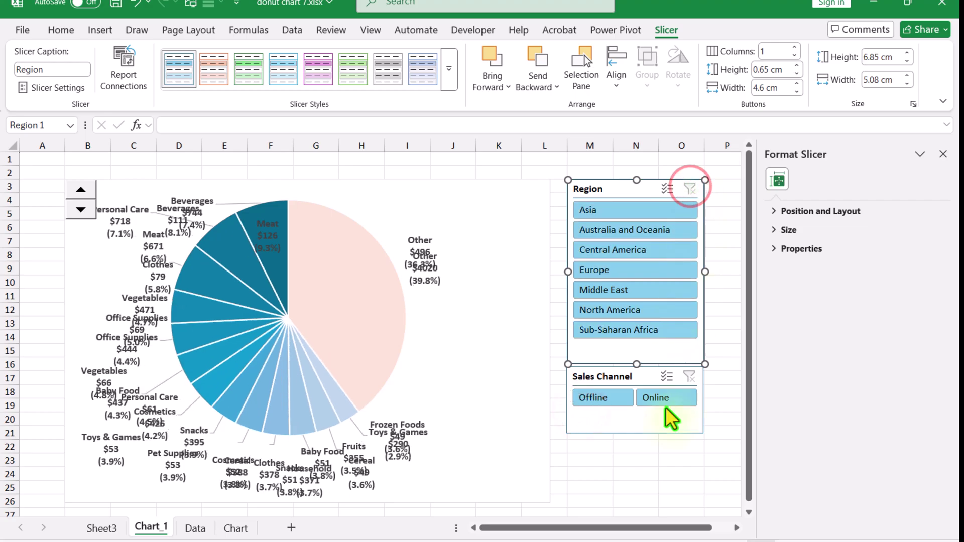
Test the slicers by filtering Region to Middle East and Central America and Sales Channel to Offline and Online, and clear both filters.
{"action": "left_click", "coordinate": [624, 293]}
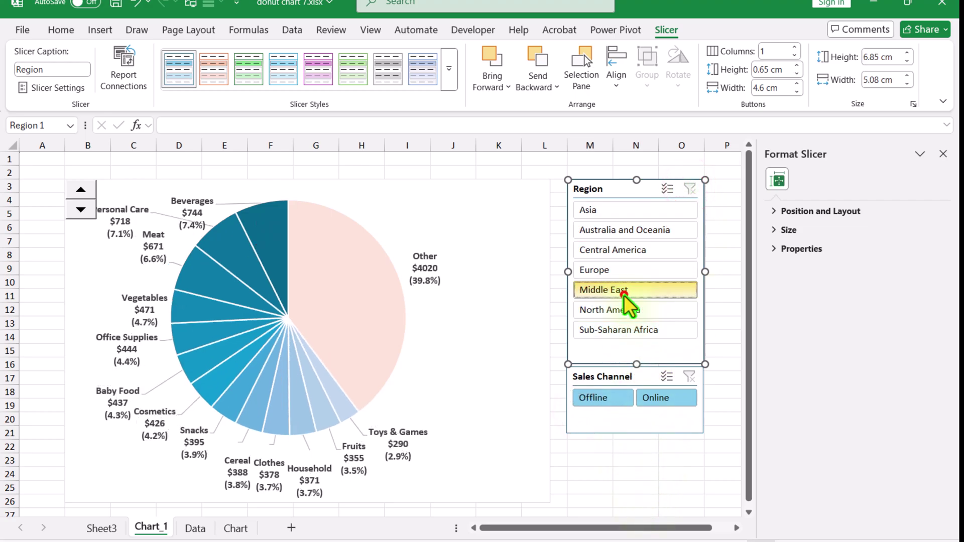
{"action": "left_click", "coordinate": [629, 250]}
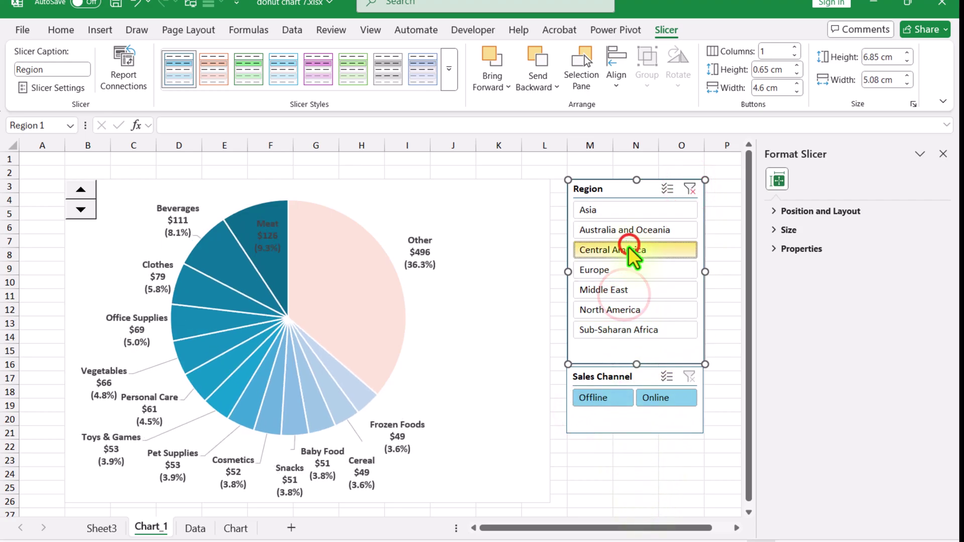
{"action": "left_click", "coordinate": [614, 394]}
{"action": "left_click", "coordinate": [669, 405]}
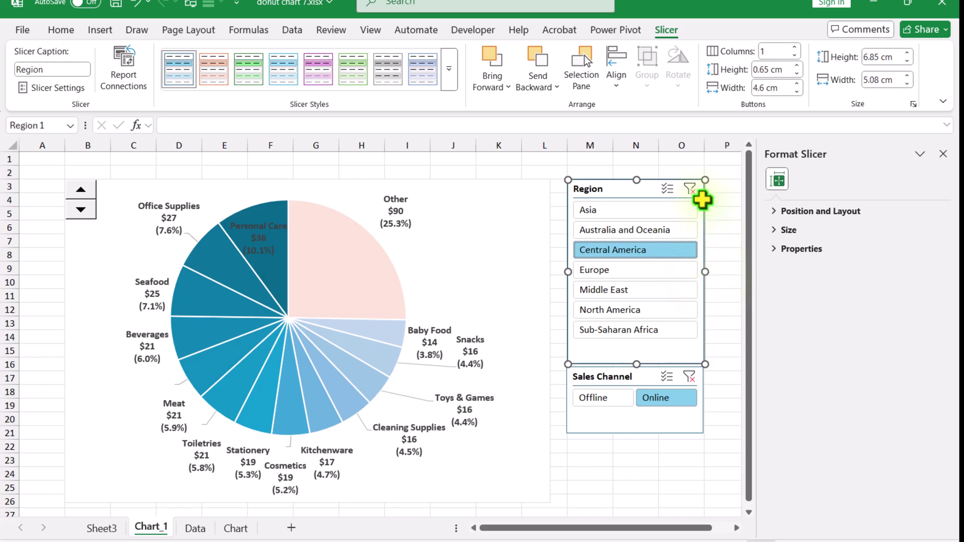
{"action": "left_click", "coordinate": [692, 190]}
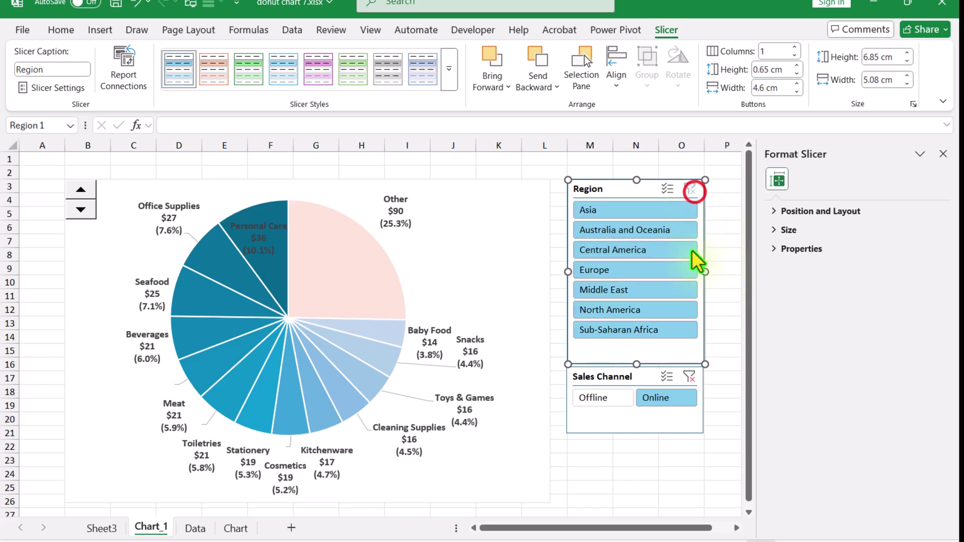
{"action": "left_click", "coordinate": [694, 381]}
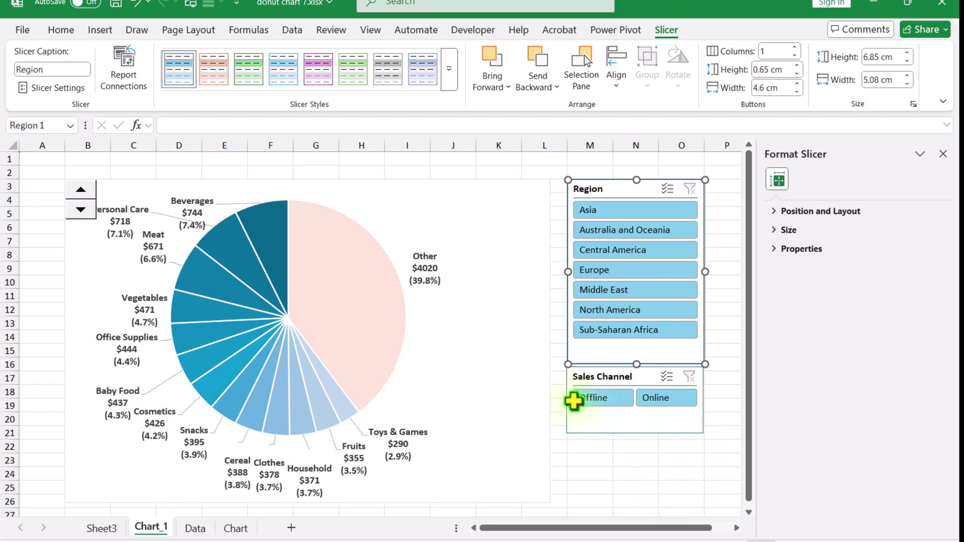
Insert a 2.54 cm circle shape on Chart_1 and place it over the centre of the pie chart.
{"action": "left_click", "coordinate": [100, 29]}
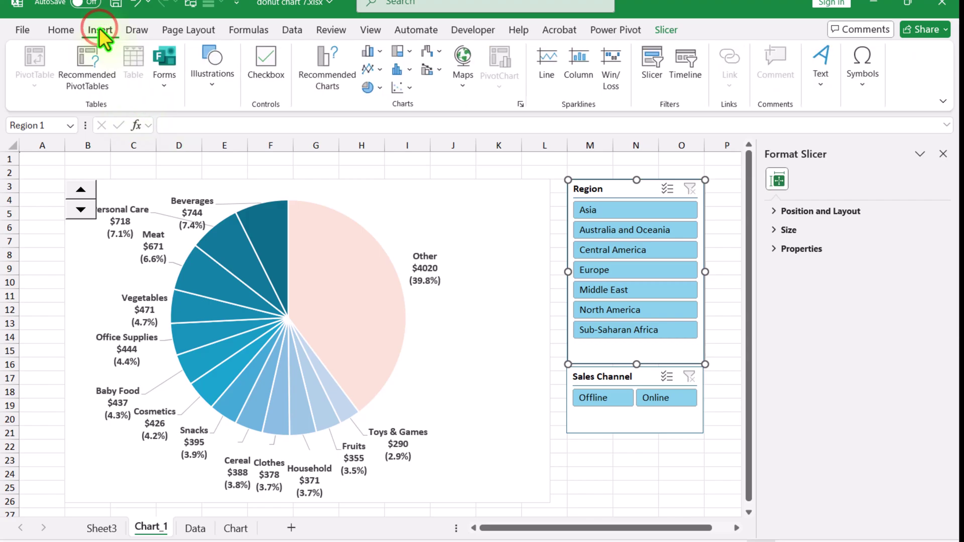
{"action": "left_click", "coordinate": [209, 88]}
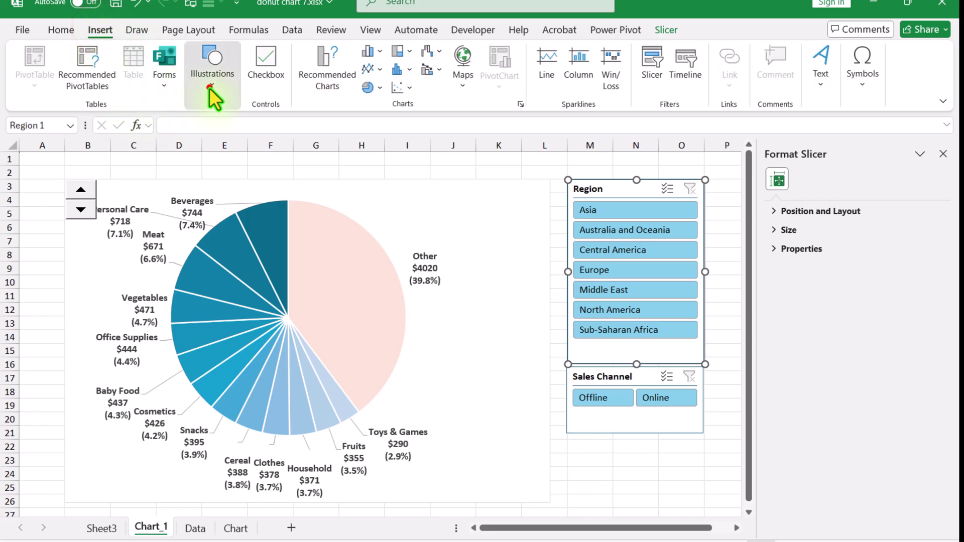
{"action": "left_click", "coordinate": [242, 149]}
{"action": "left_click", "coordinate": [300, 196]}
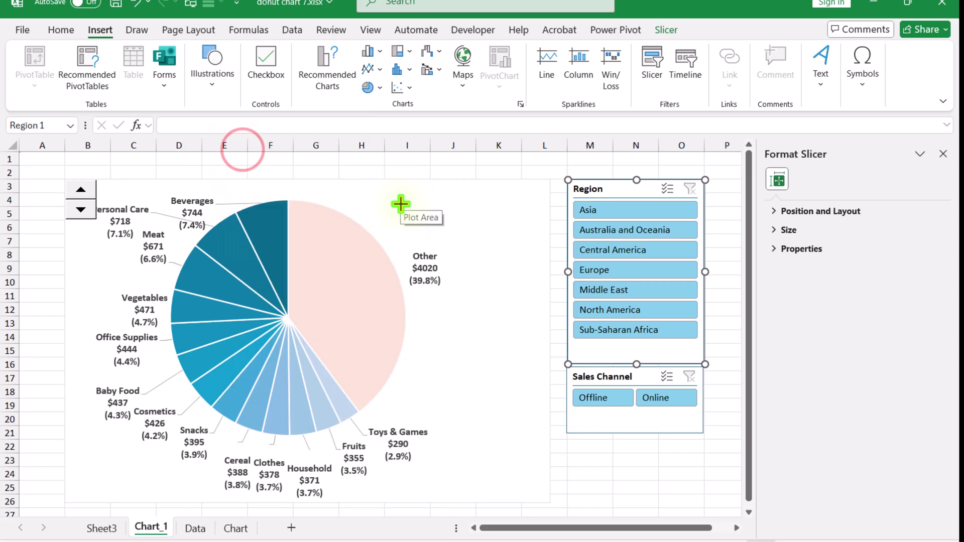
{"action": "left_click", "coordinate": [401, 204]}
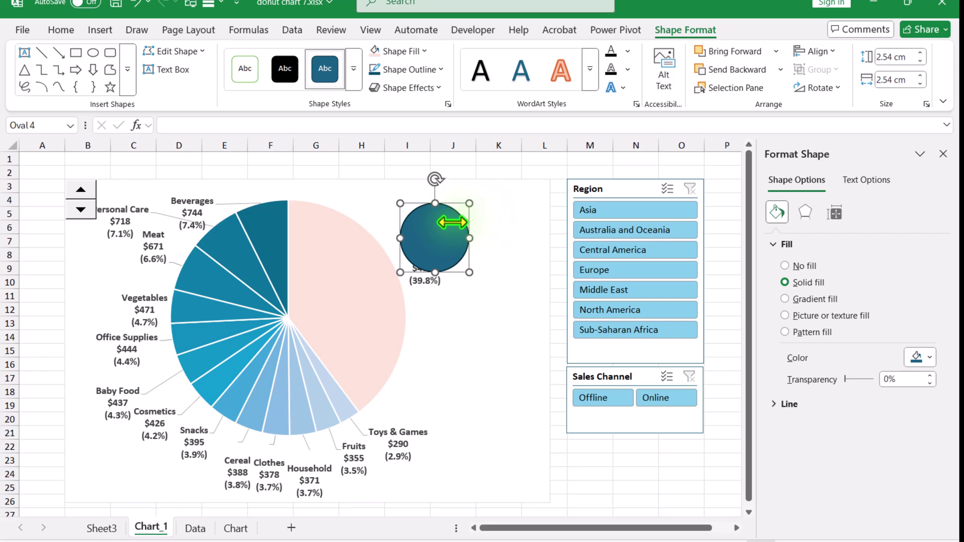
{"action": "left_click_drag", "start_coordinate": [447, 215], "coordinate": [299, 299]}
Give the centre circle a white fill and a black outline.
{"action": "left_click", "coordinate": [426, 52]}
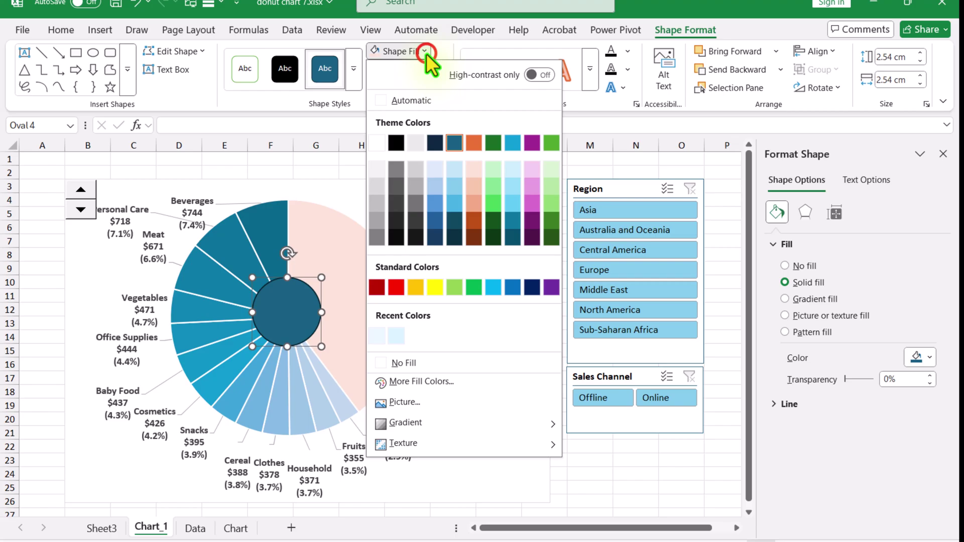
{"action": "left_click", "coordinate": [378, 143]}
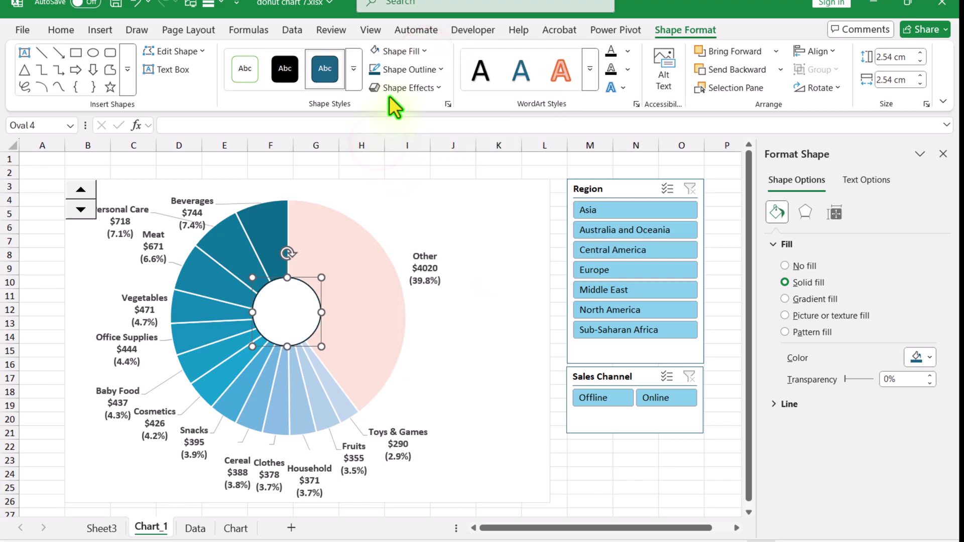
{"action": "left_click", "coordinate": [403, 71]}
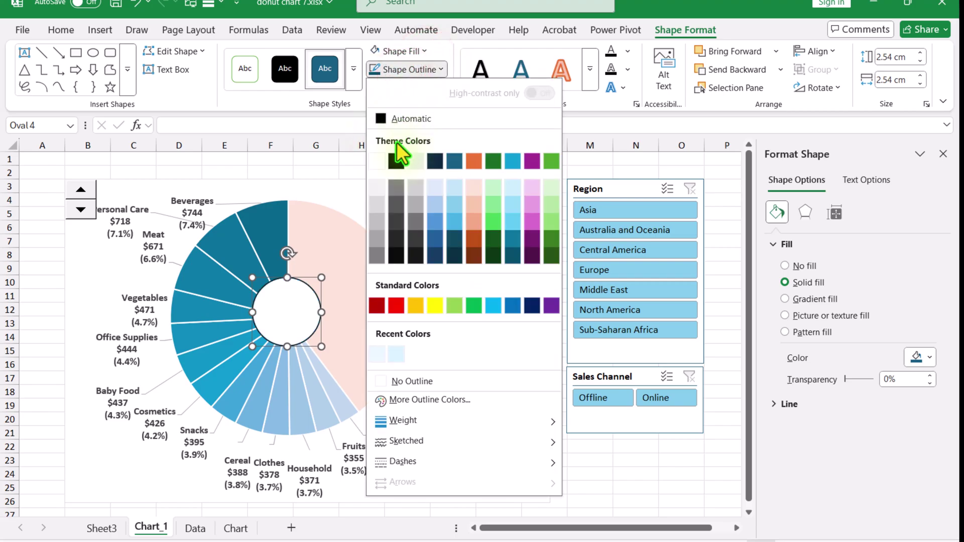
{"action": "left_click", "coordinate": [397, 163]}
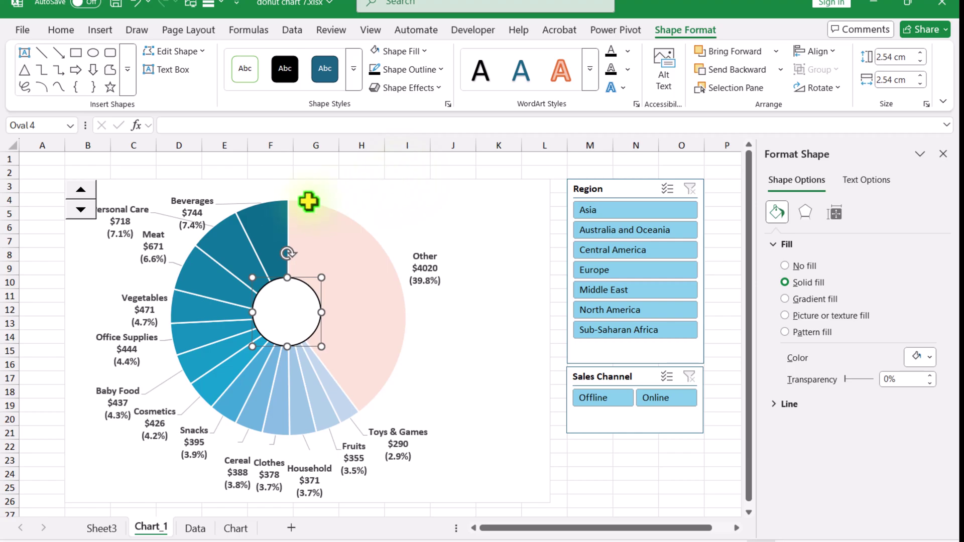
Outline all pie slices in black with a ¼ pt line weight, and deselect the chart.
{"action": "left_click", "coordinate": [279, 213]}
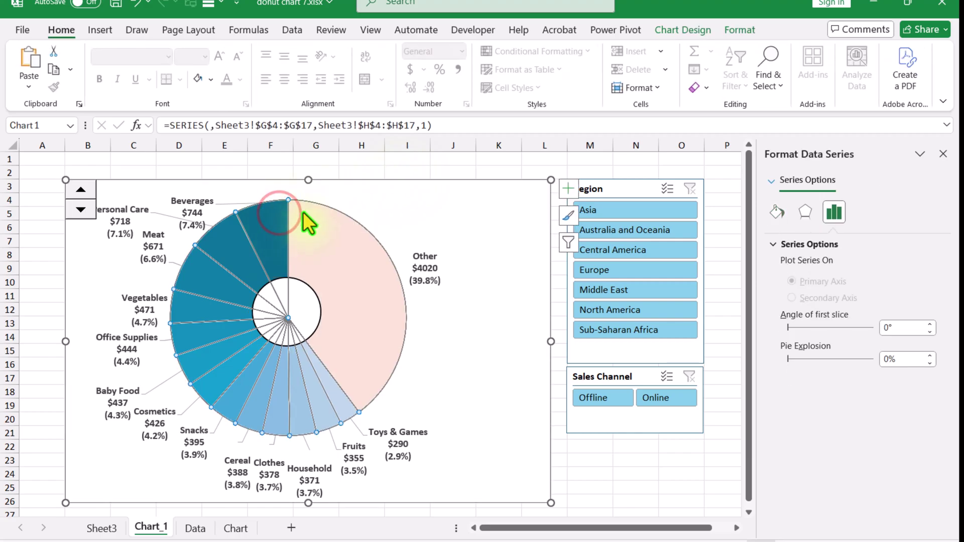
{"action": "left_click", "coordinate": [752, 31]}
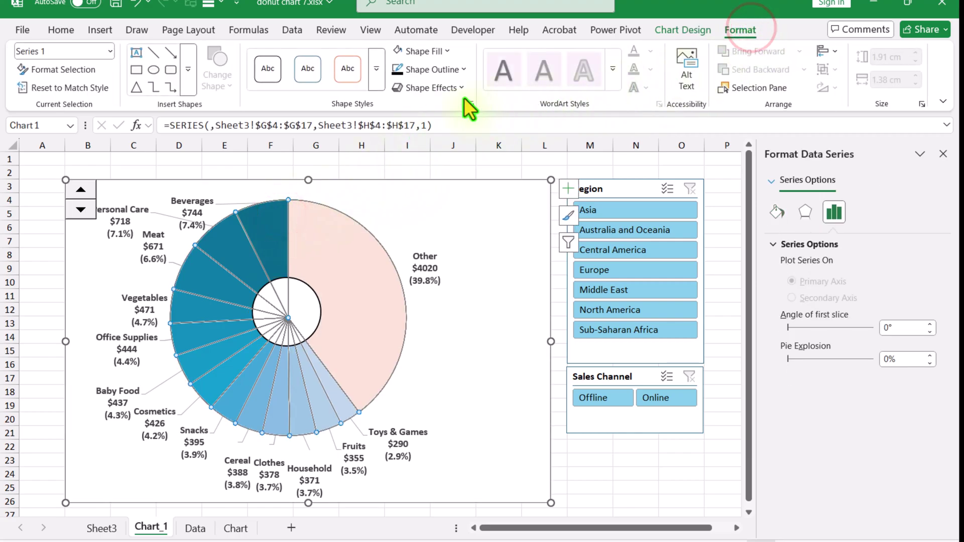
{"action": "left_click", "coordinate": [424, 73]}
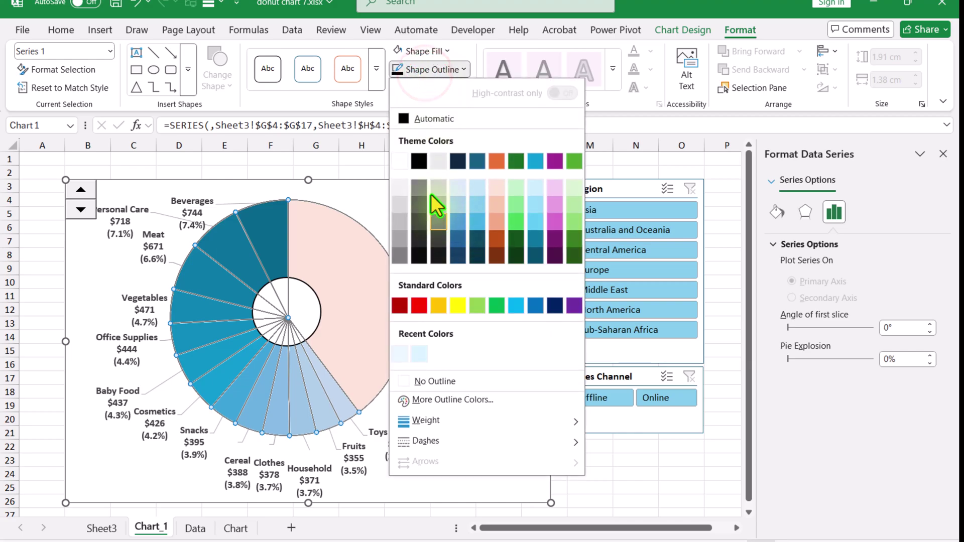
{"action": "left_click", "coordinate": [424, 162]}
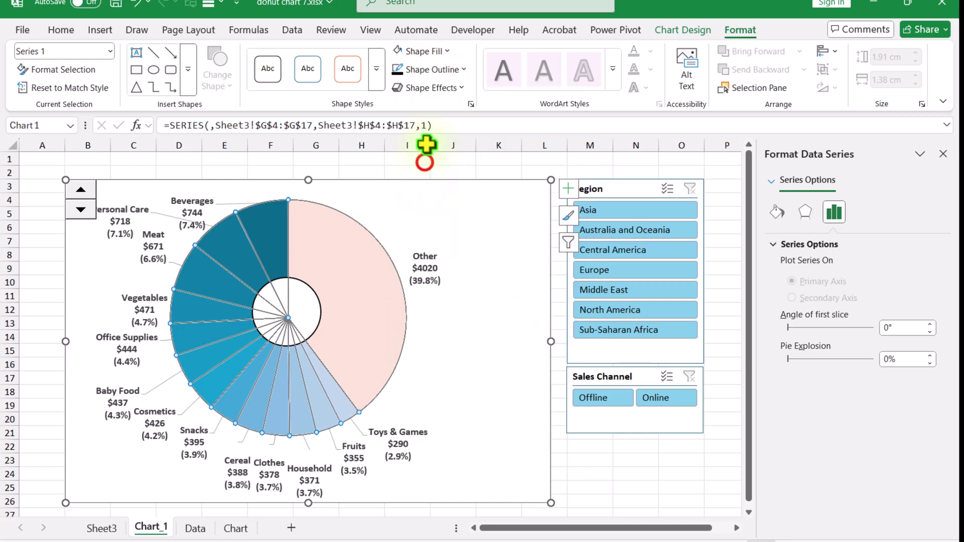
{"action": "left_click", "coordinate": [435, 71]}
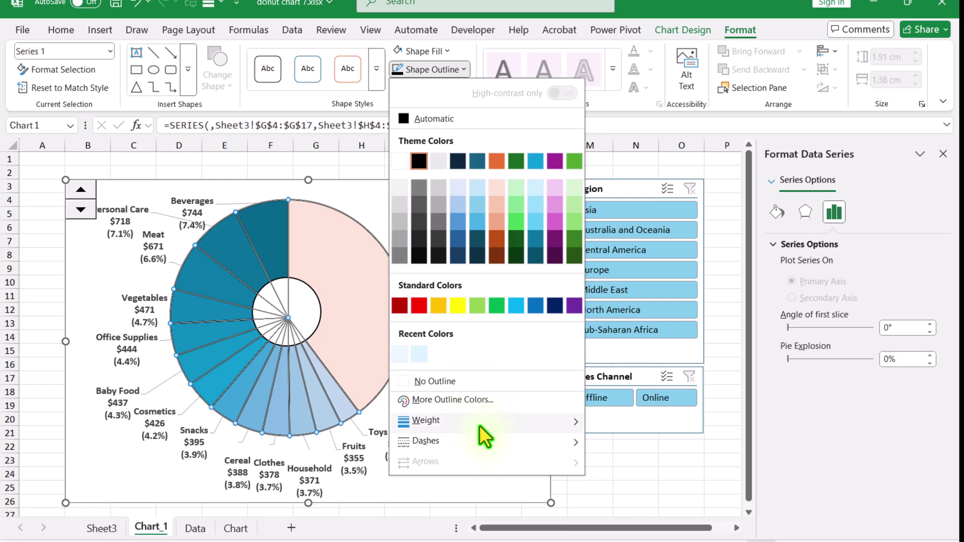
{"action": "mouse_move", "coordinate": [479, 425]}
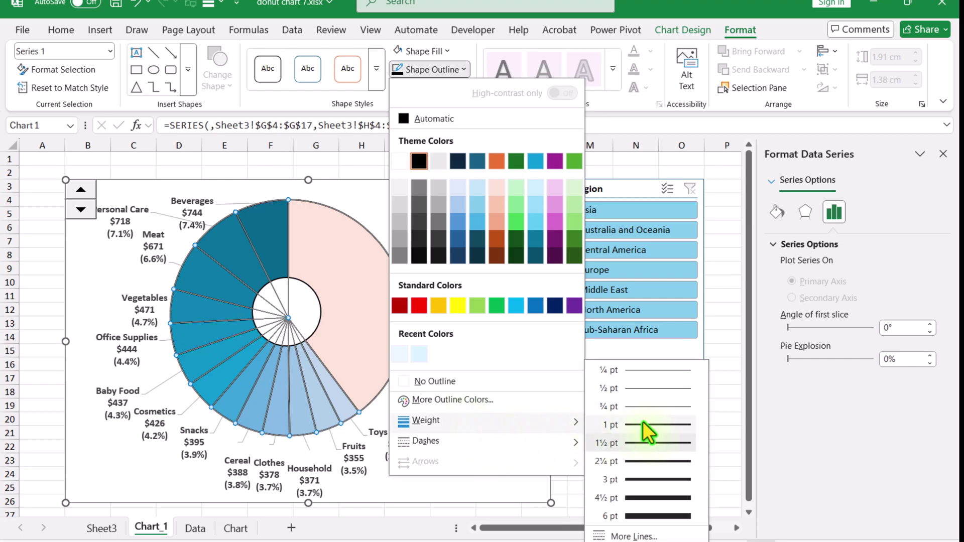
{"action": "left_click", "coordinate": [653, 372]}
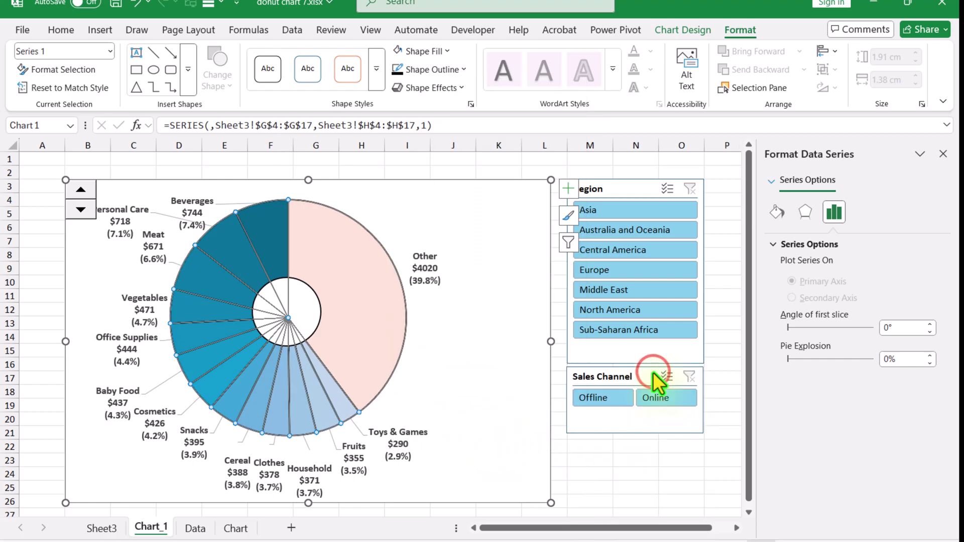
{"action": "left_click", "coordinate": [640, 460]}
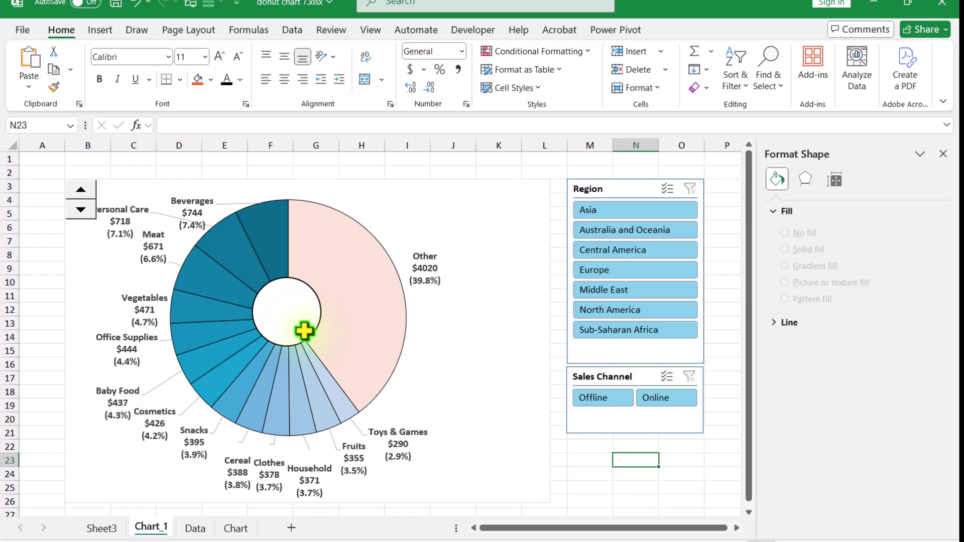
Resize the centre circle to 3 cm high and 3 cm wide, and nudge it back to the middle of the pie.
{"action": "left_click", "coordinate": [304, 330]}
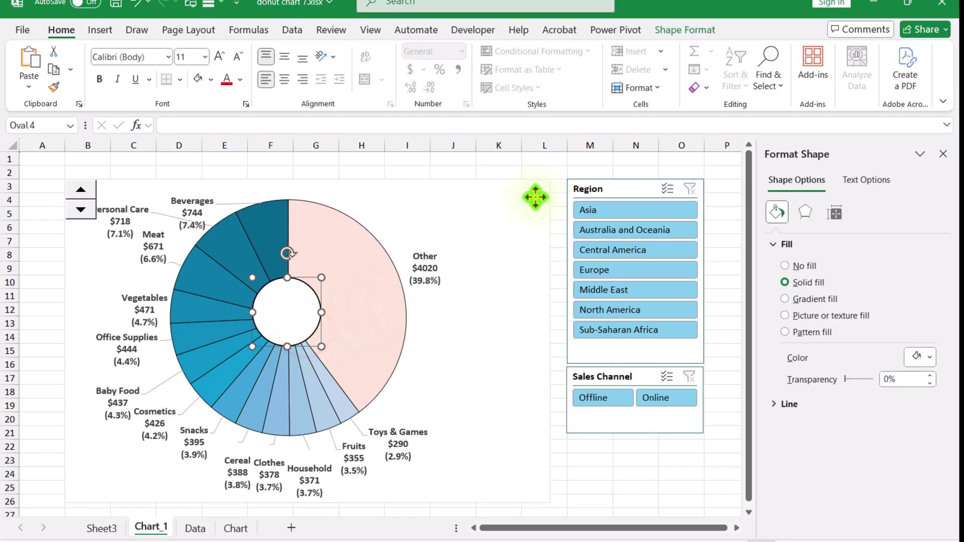
{"action": "left_click", "coordinate": [674, 32]}
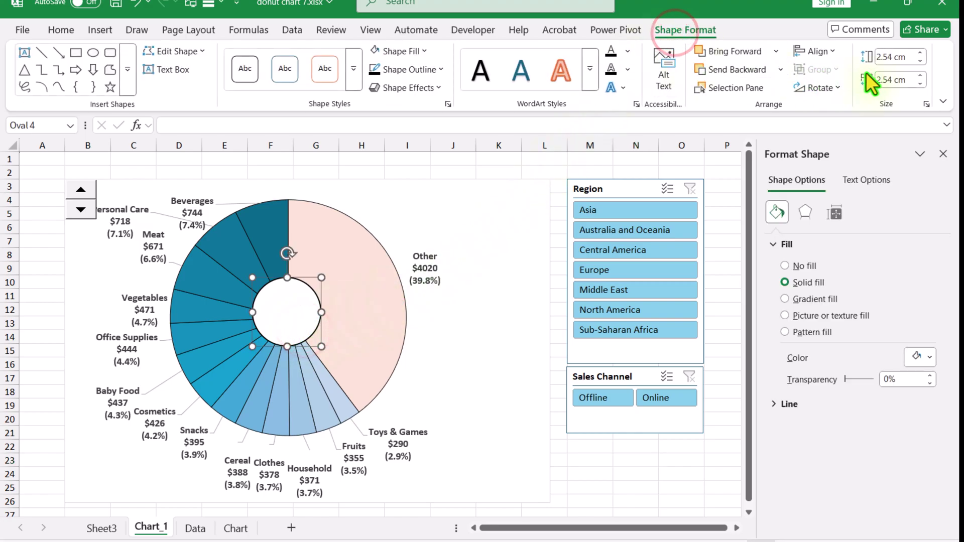
{"action": "left_click", "coordinate": [902, 56]}
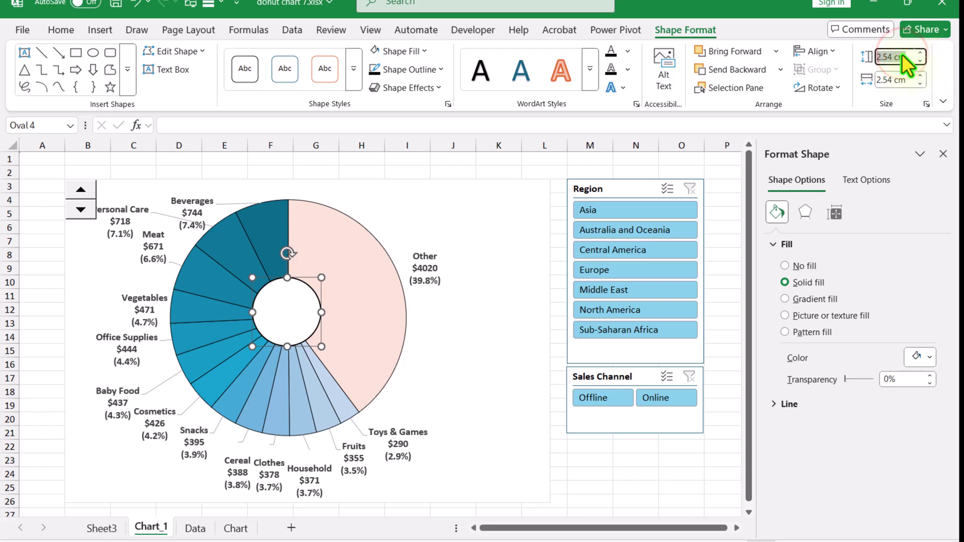
{"action": "type", "text": "3"}
{"action": "left_click", "coordinate": [899, 80]}
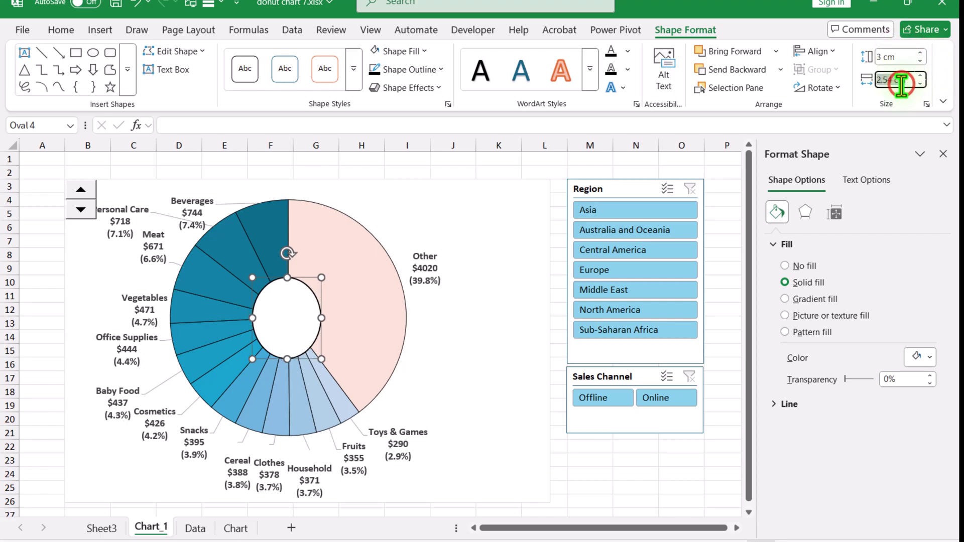
{"action": "type", "text": "3"}
{"action": "key", "text": "Return"}
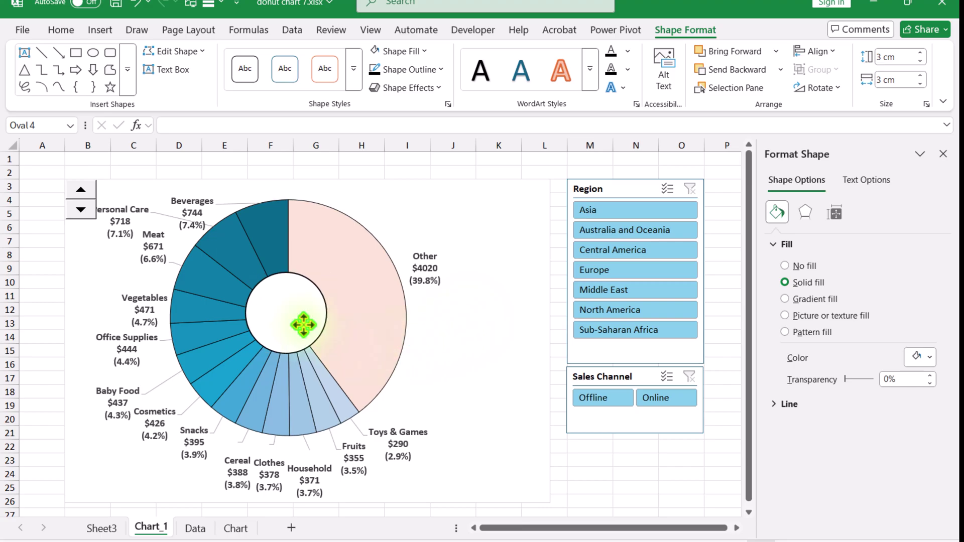
{"action": "left_click_drag", "start_coordinate": [306, 325], "coordinate": [306, 325]}
{"action": "left_click", "coordinate": [605, 456]}
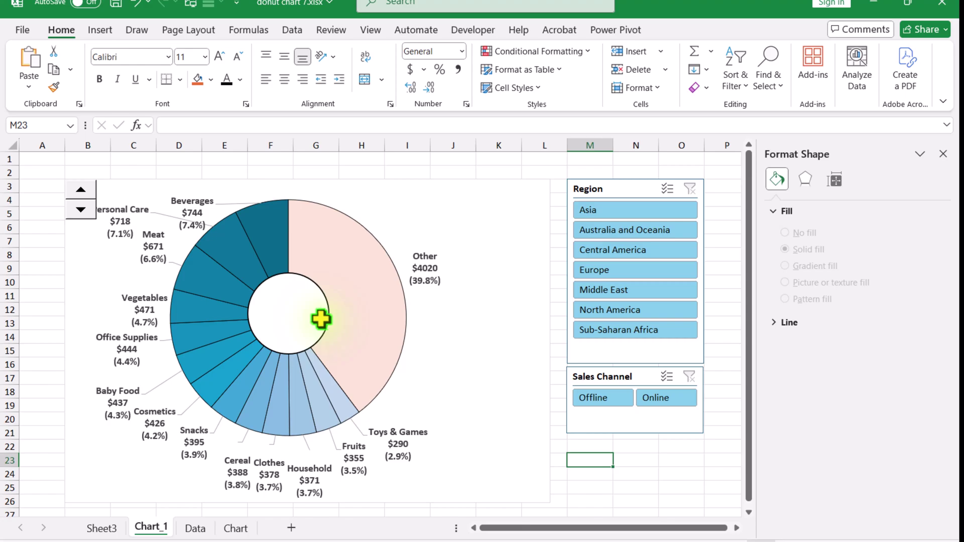
In Sheet3 cell H2, enter the centre label formula ="Total Rev."&CHAR(10)&TEXT(SUM(H4:H29),"$#,#0.0,,")&" M".
{"action": "left_click", "coordinate": [102, 528]}
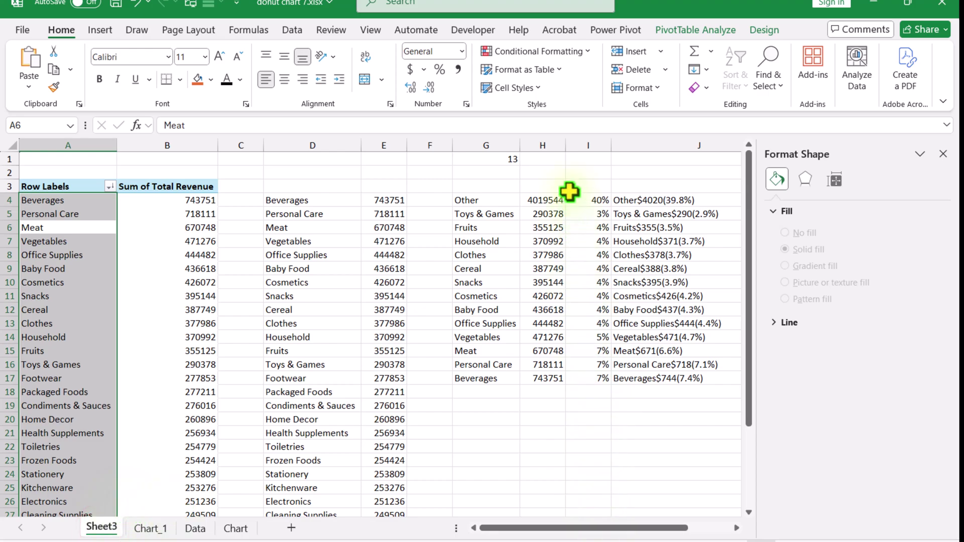
{"action": "left_click", "coordinate": [553, 173]}
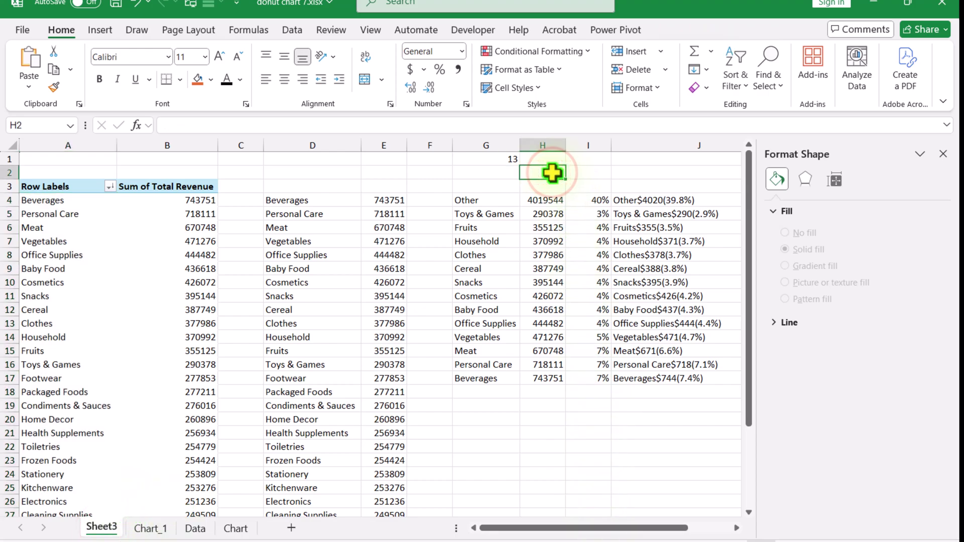
{"action": "type", "text": "="}
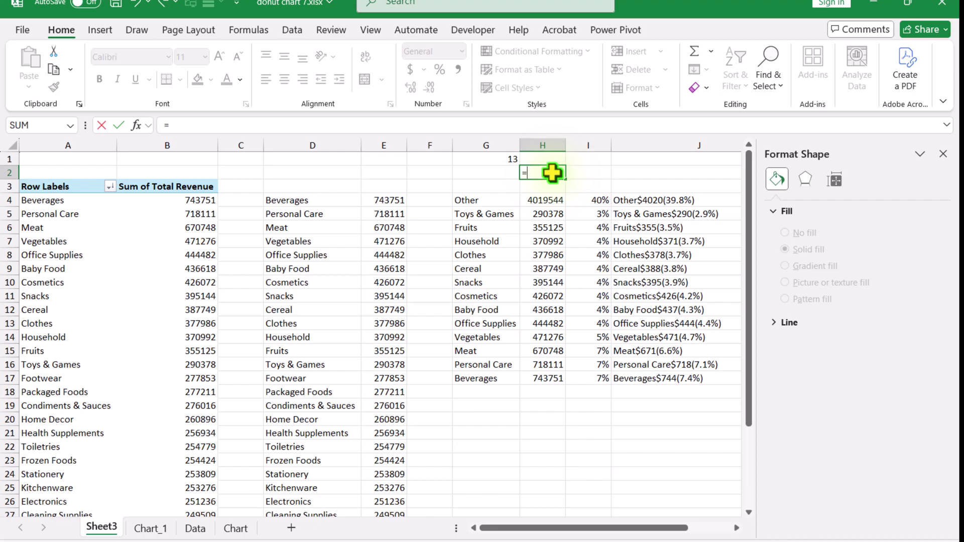
{"action": "type", "text": "\"Total Rev"}
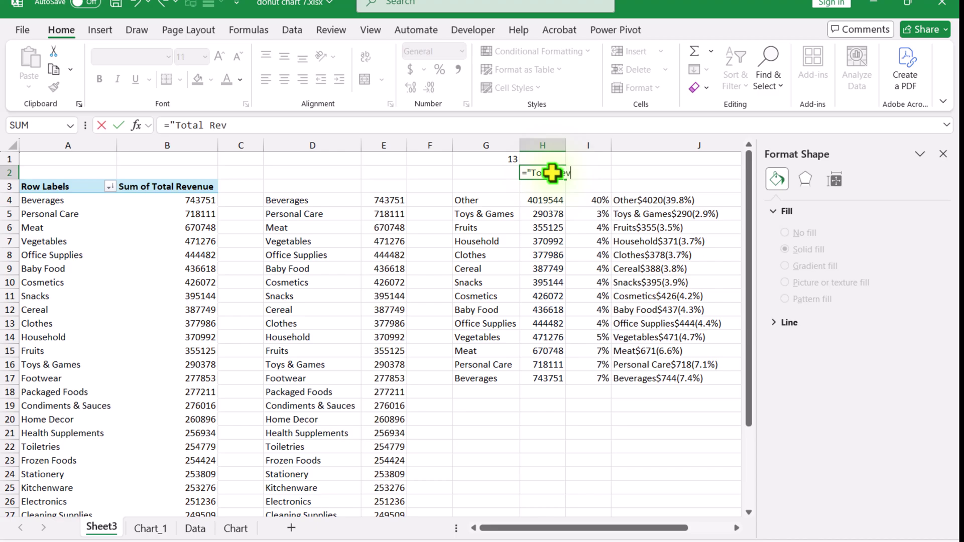
{"action": "type", "text": ".\"&Char(1"}
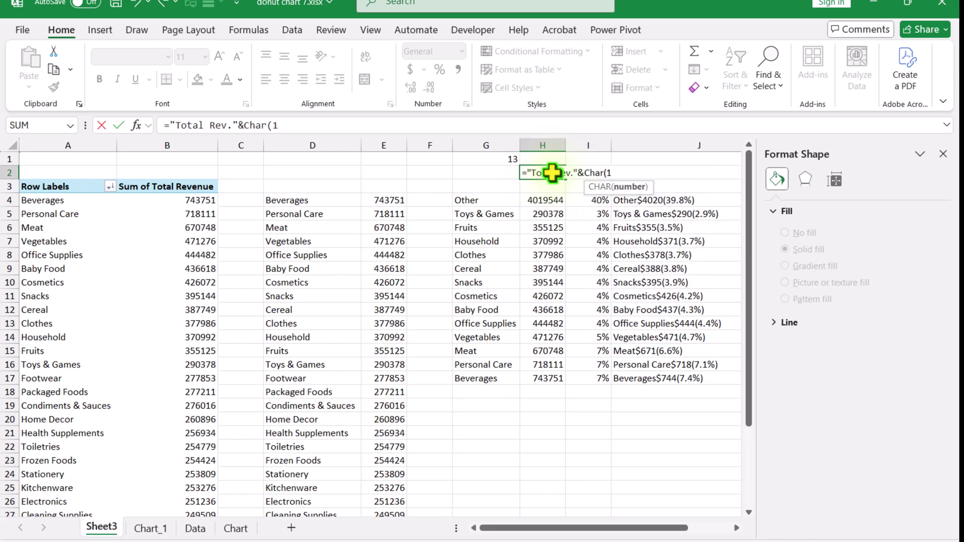
{"action": "type", "text": "0)"}
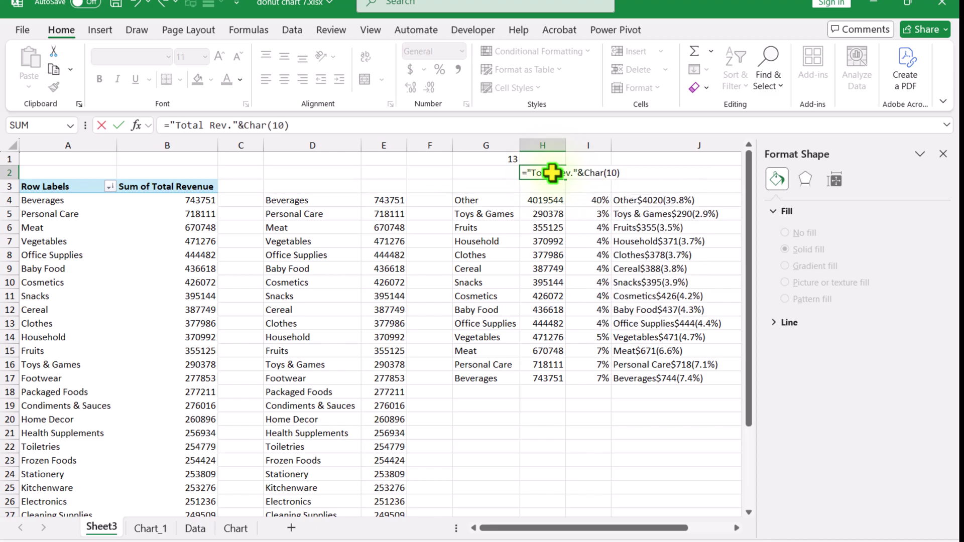
{"action": "type", "text": "&Text("}
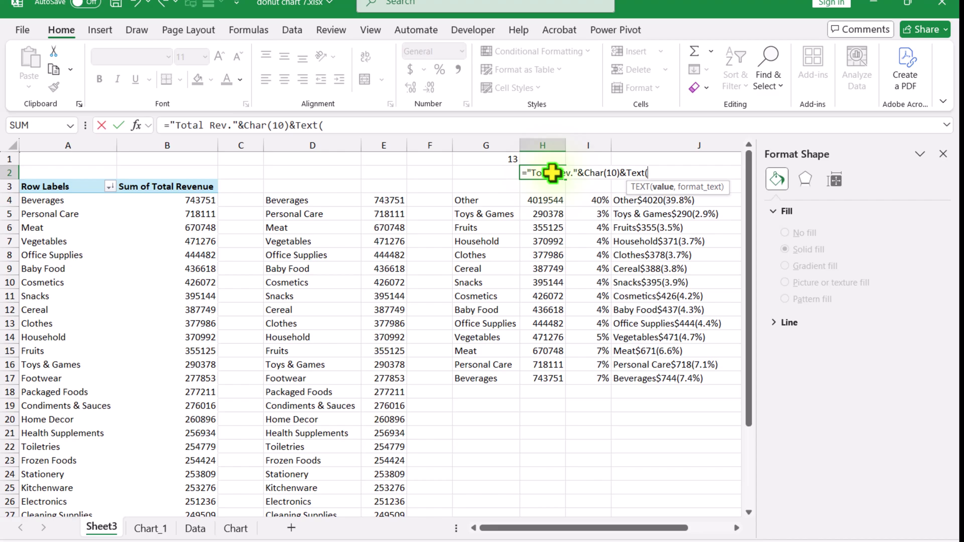
{"action": "type", "text": "sum"}
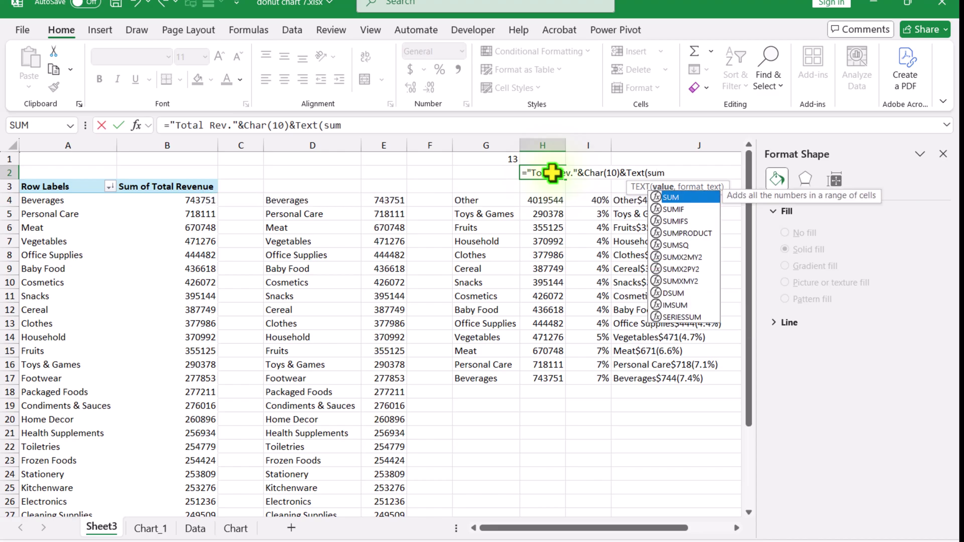
{"action": "type", "text": "("}
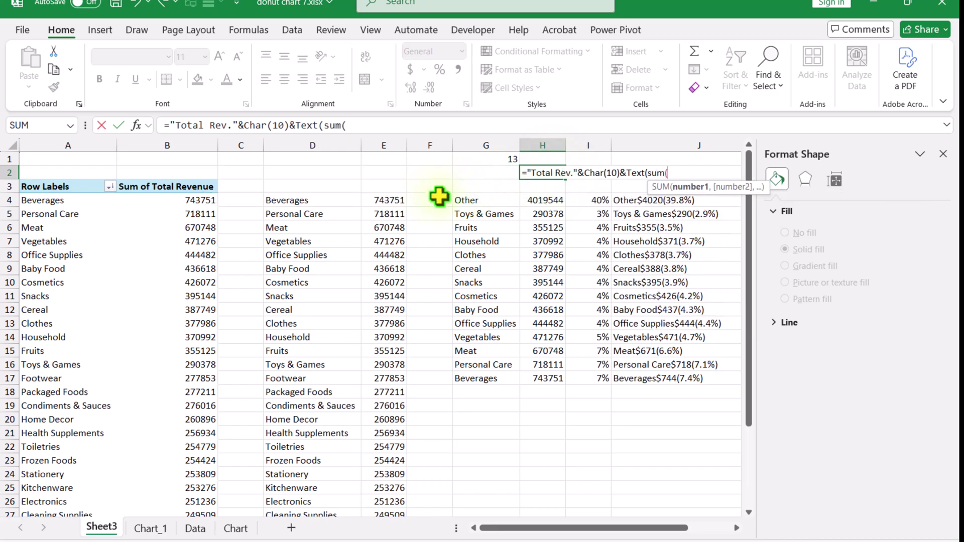
{"action": "left_click_drag", "start_coordinate": [552, 200], "coordinate": [551, 512]}
{"action": "type", "text": "),"}
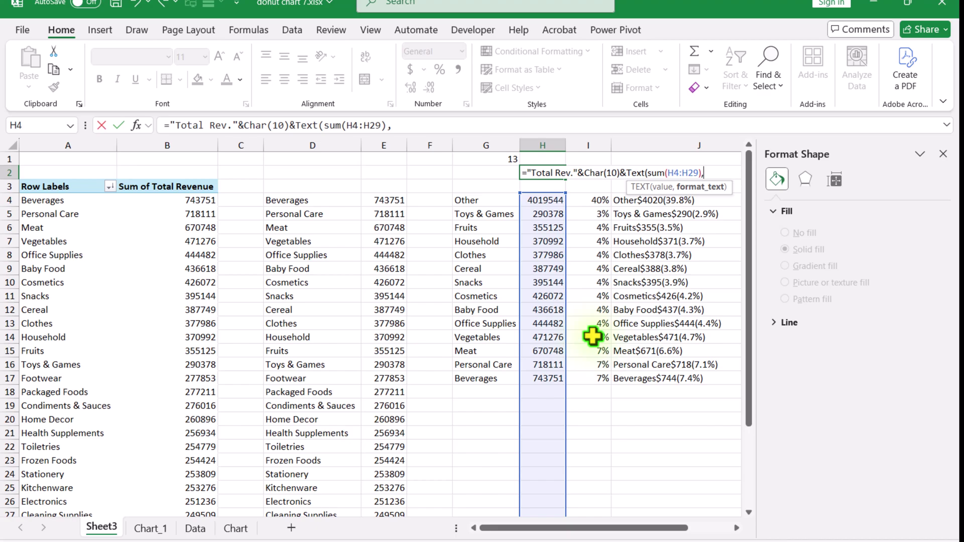
{"action": "type", "text": "\"$"}
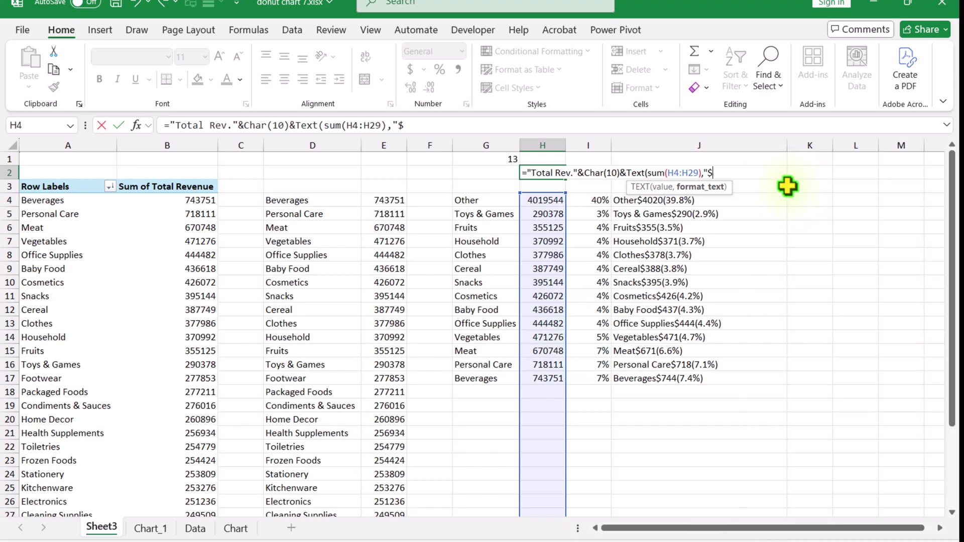
{"action": "type", "text": "#,#0.0,,\")"}
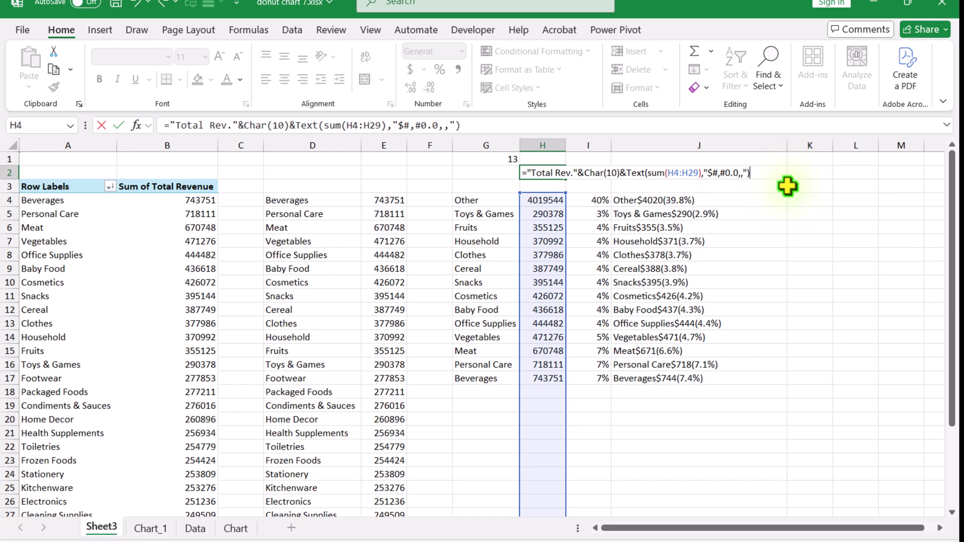
{"action": "type", "text": "&\" M\""}
{"action": "key", "text": "Return"}
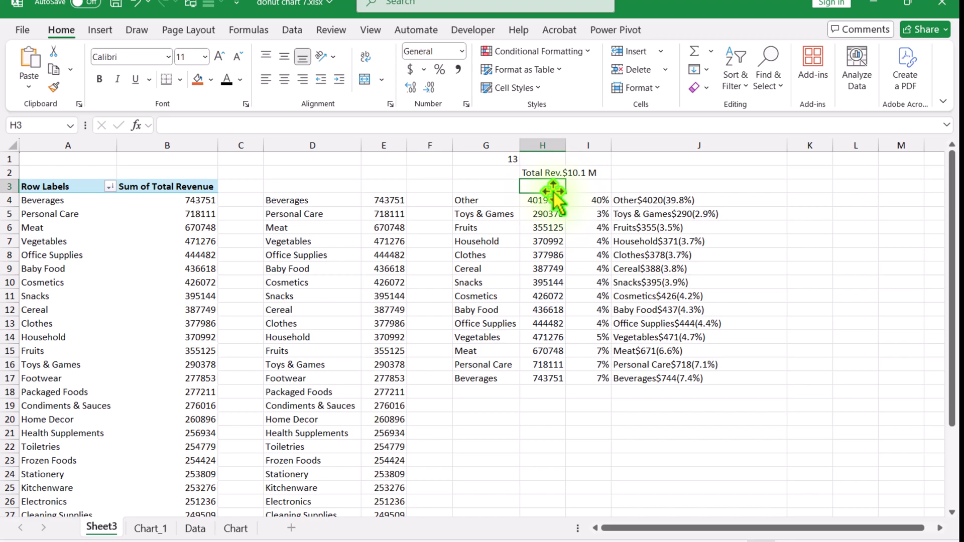
Link the text of the centre circle on Chart_1 to cell H2 with the formula =Sheet3!H2.
{"action": "left_click", "coordinate": [165, 530]}
{"action": "left_click", "coordinate": [278, 303]}
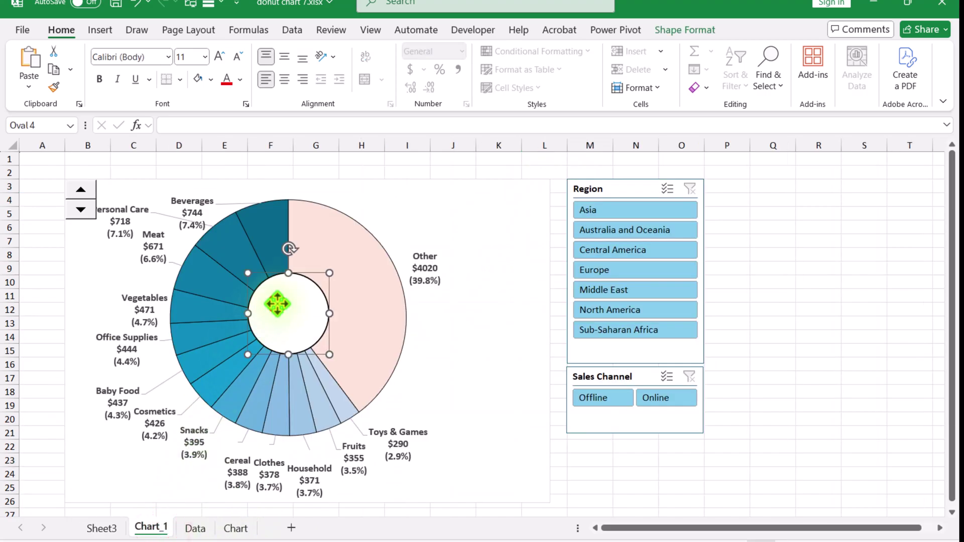
{"action": "left_click", "coordinate": [261, 129]}
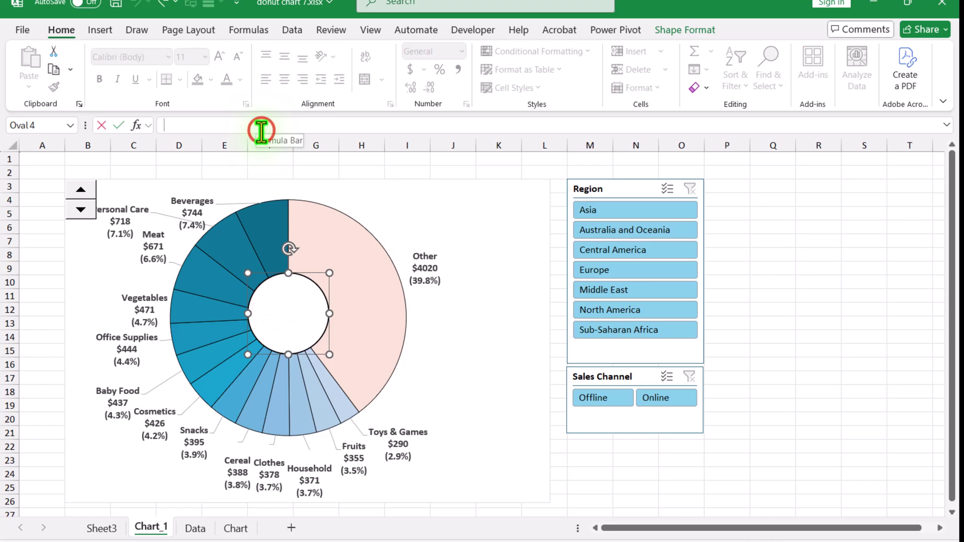
{"action": "type", "text": "="}
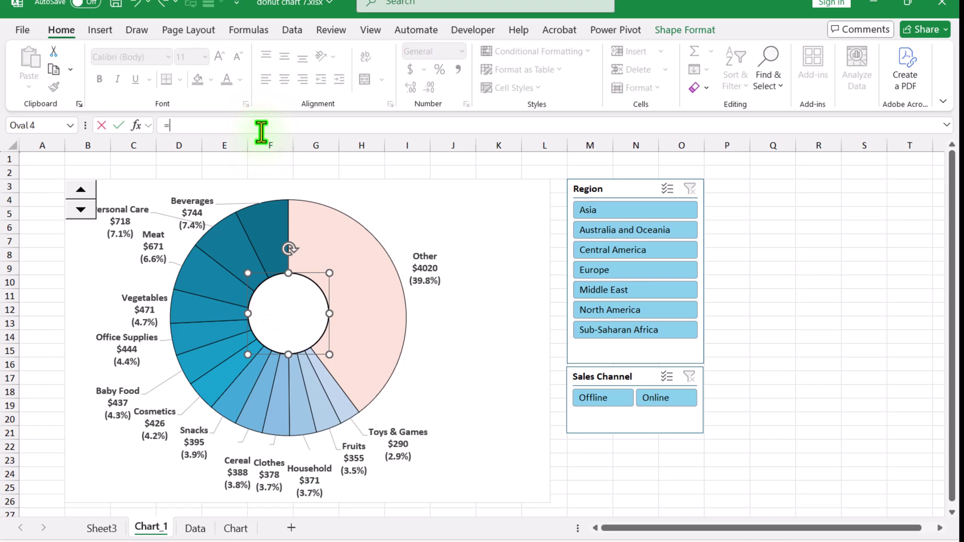
{"action": "left_click", "coordinate": [114, 529]}
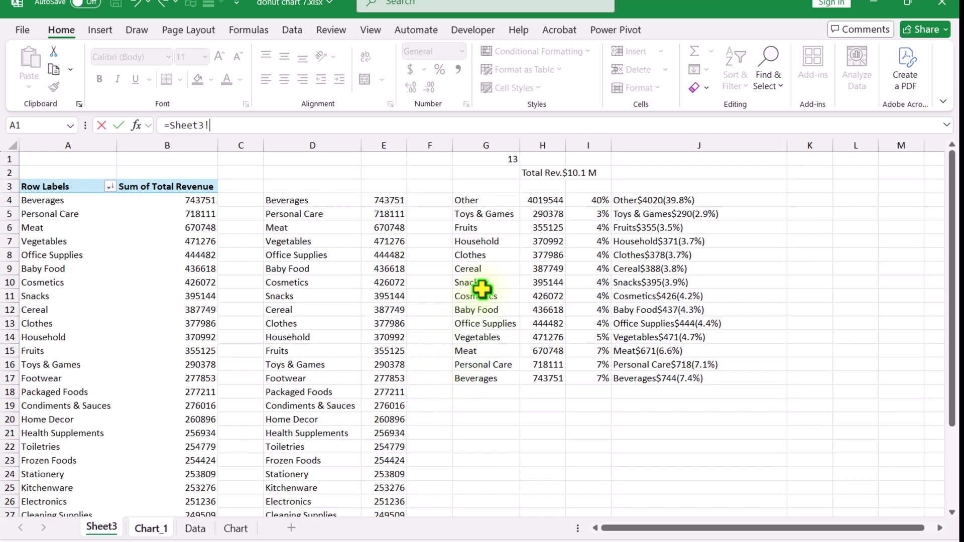
{"action": "left_click", "coordinate": [543, 173]}
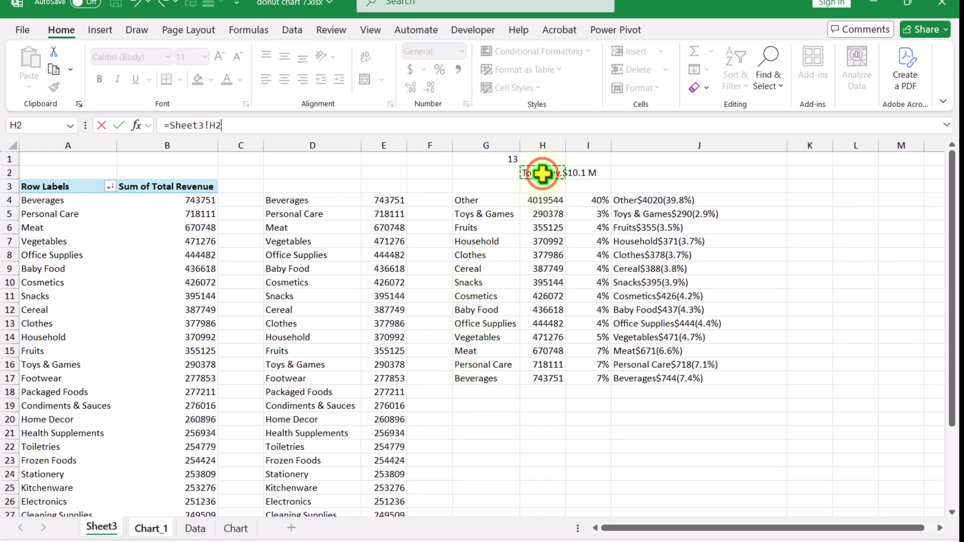
{"action": "key", "text": "Return"}
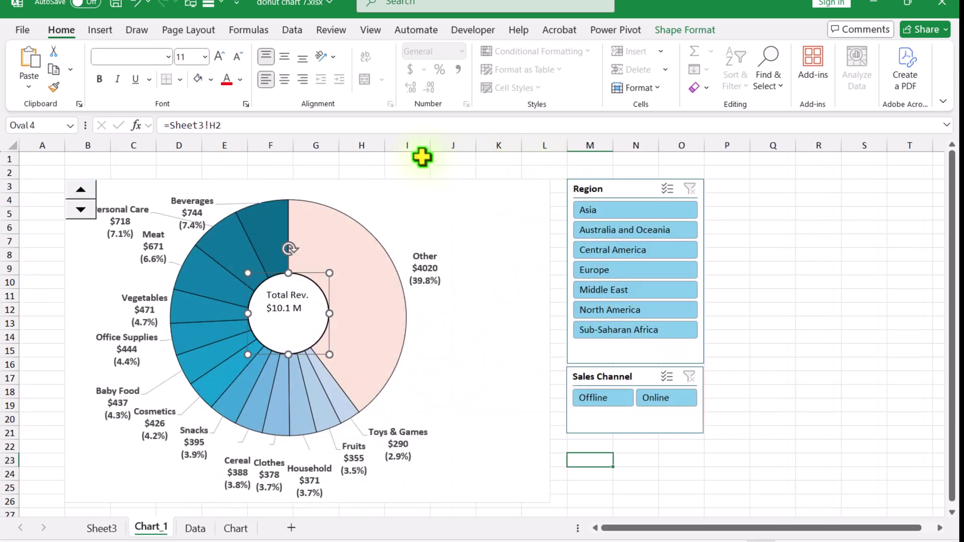
Middle-align the centre circle's text vertically and enlarge its font to size 16.
{"action": "left_click", "coordinate": [287, 62]}
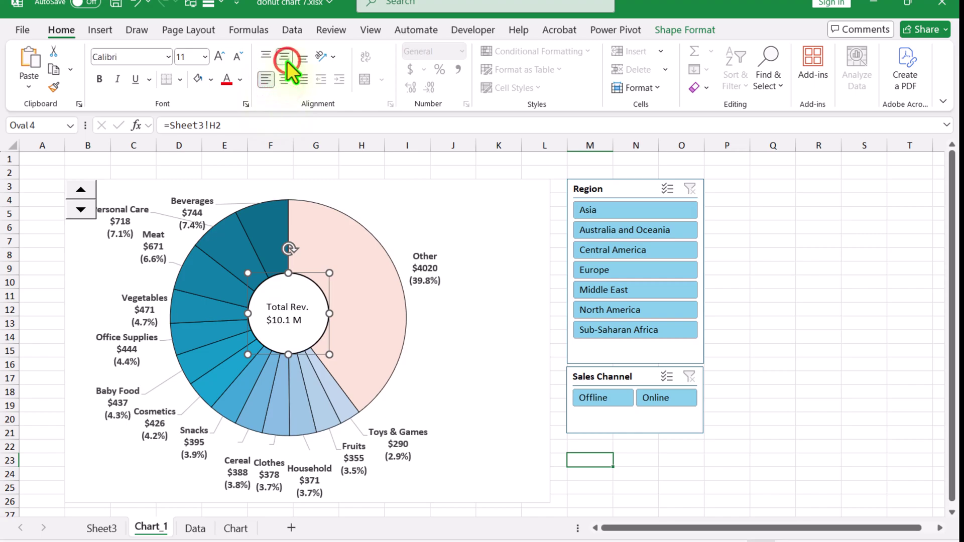
{"action": "left_click", "coordinate": [220, 56]}
{"action": "left_click", "coordinate": [220, 56]}
{"action": "left_click", "coordinate": [220, 57]}
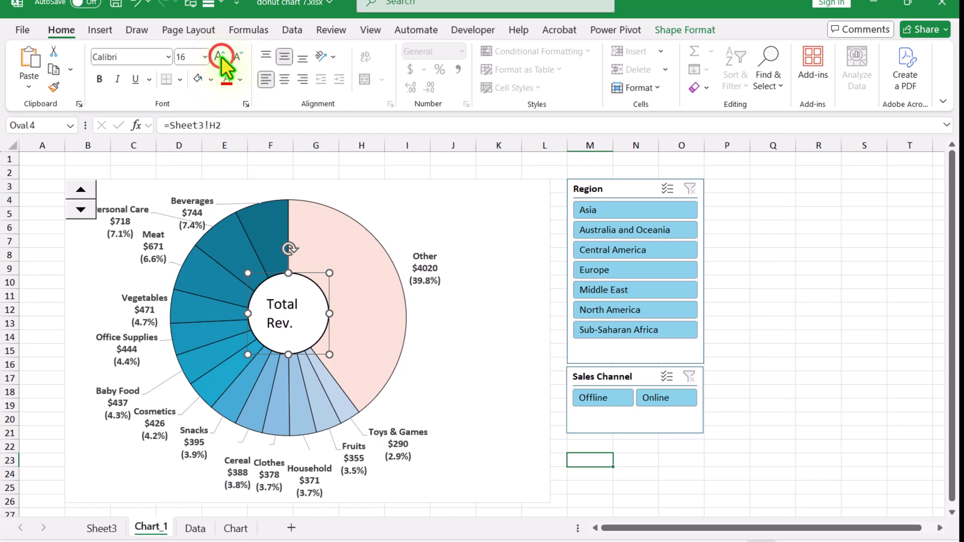
Turn off text wrapping in the centre circle's text box settings, and deselect the circle.
{"action": "right_click", "coordinate": [308, 329]}
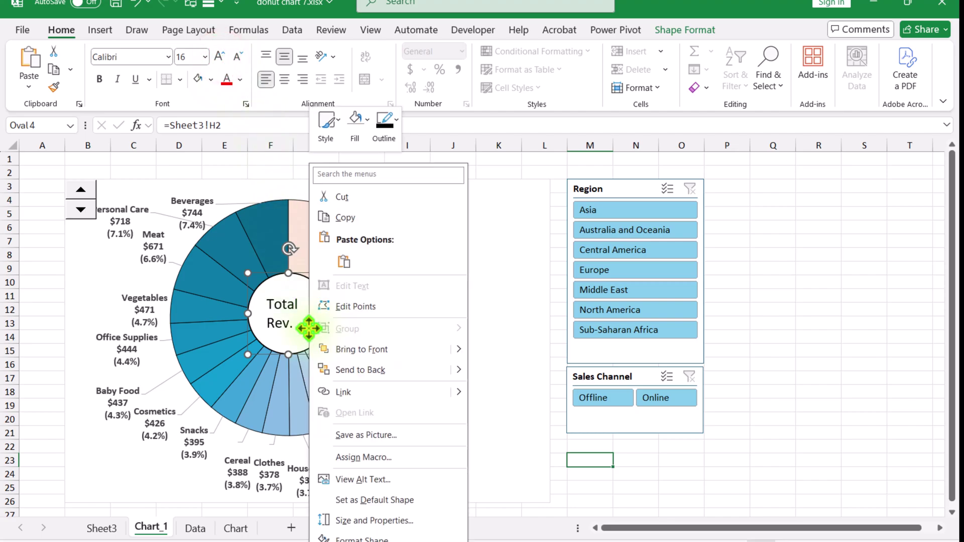
{"action": "left_click", "coordinate": [412, 536]}
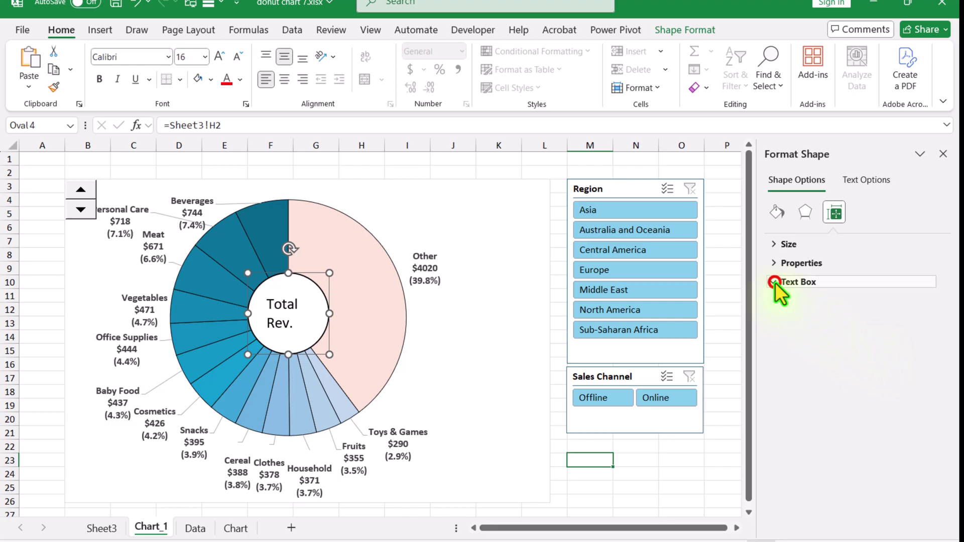
{"action": "left_click", "coordinate": [777, 282]}
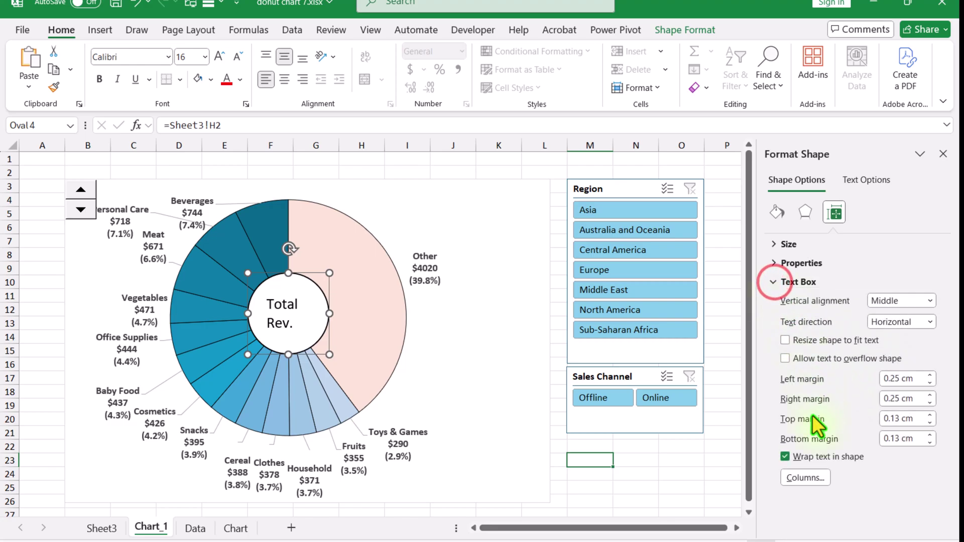
{"action": "left_click", "coordinate": [786, 457]}
{"action": "left_click", "coordinate": [675, 461]}
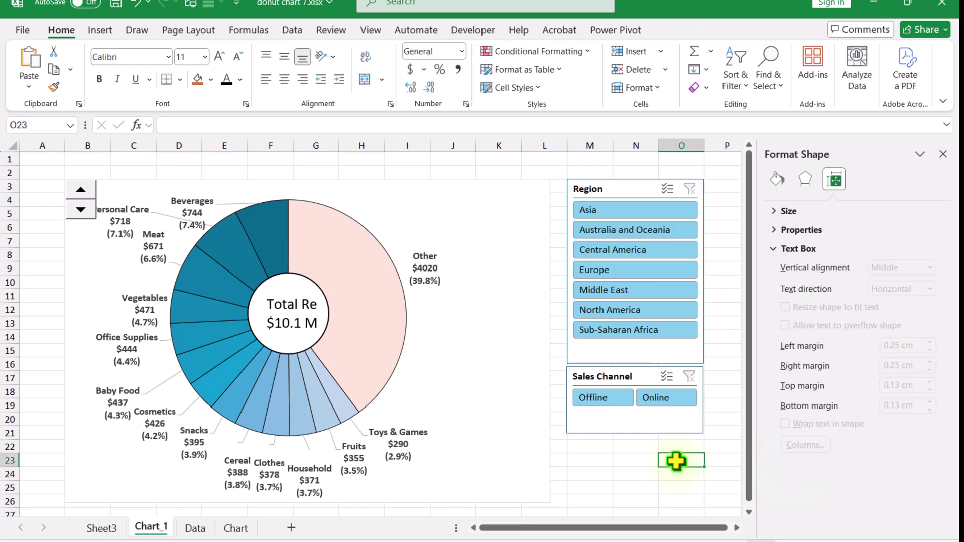